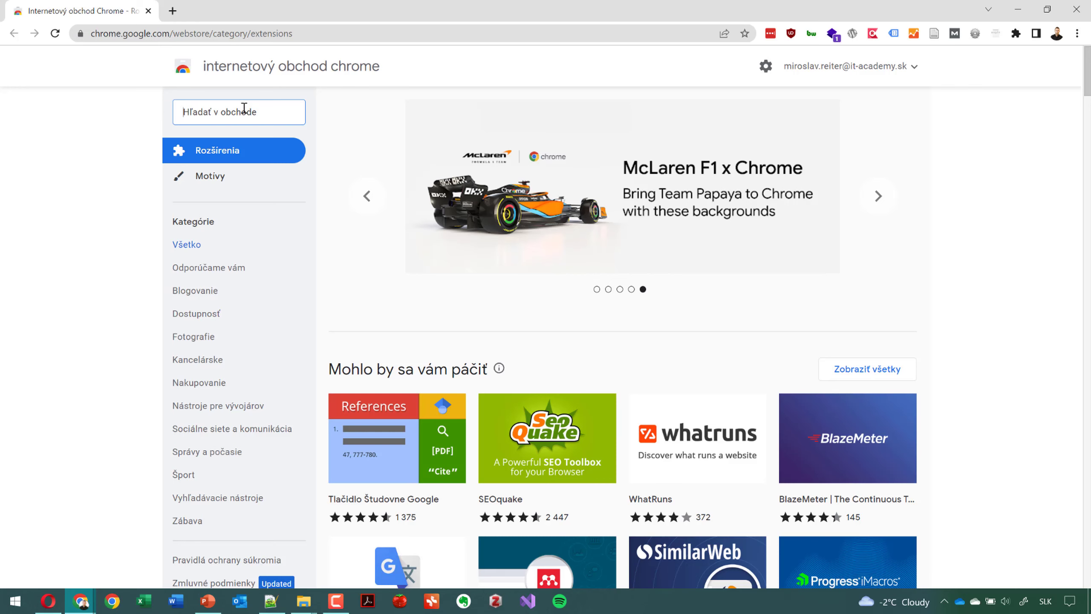
Search the Chrome Web Store for "moz" and open the MozBar extension's page.
{"action": "type", "text": "m"}
{"action": "key", "text": "BackSpace"}
{"action": "type", "text": "m"}
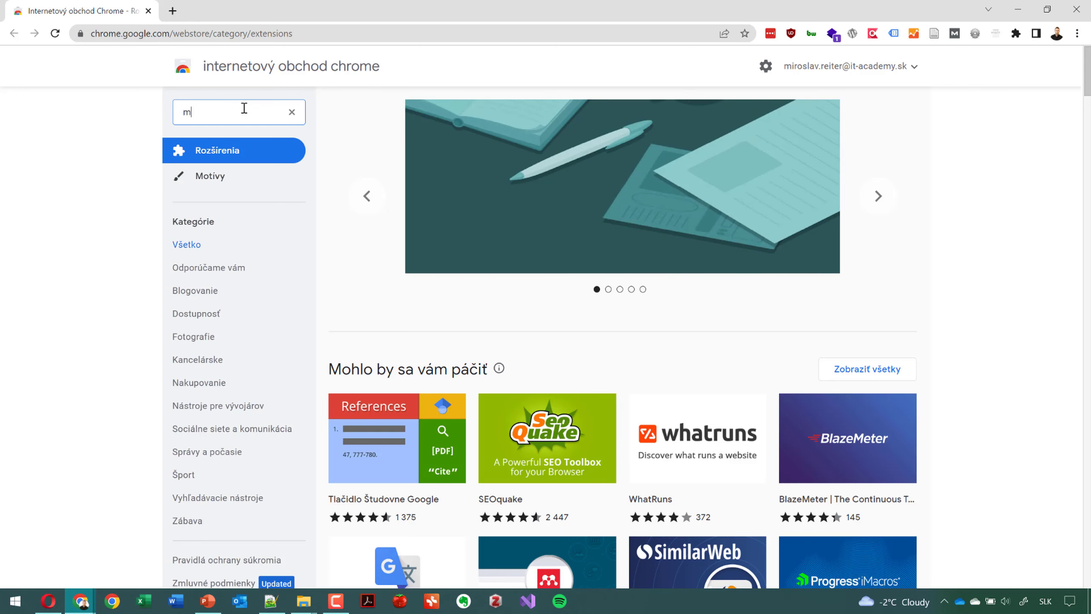
{"action": "type", "text": "oz"}
{"action": "key", "text": "Return"}
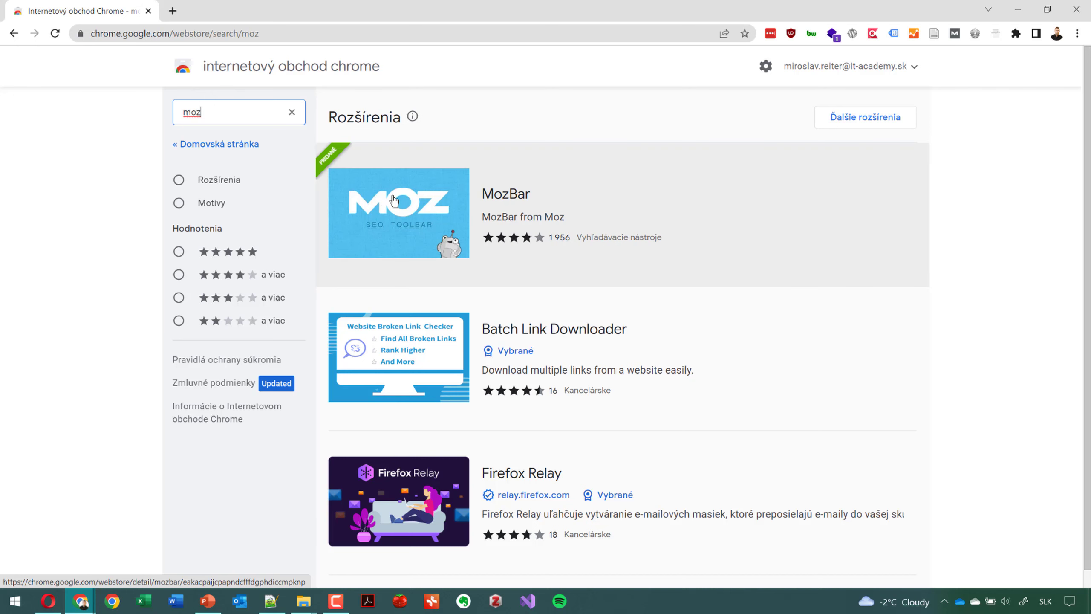
{"action": "left_click", "coordinate": [394, 200]}
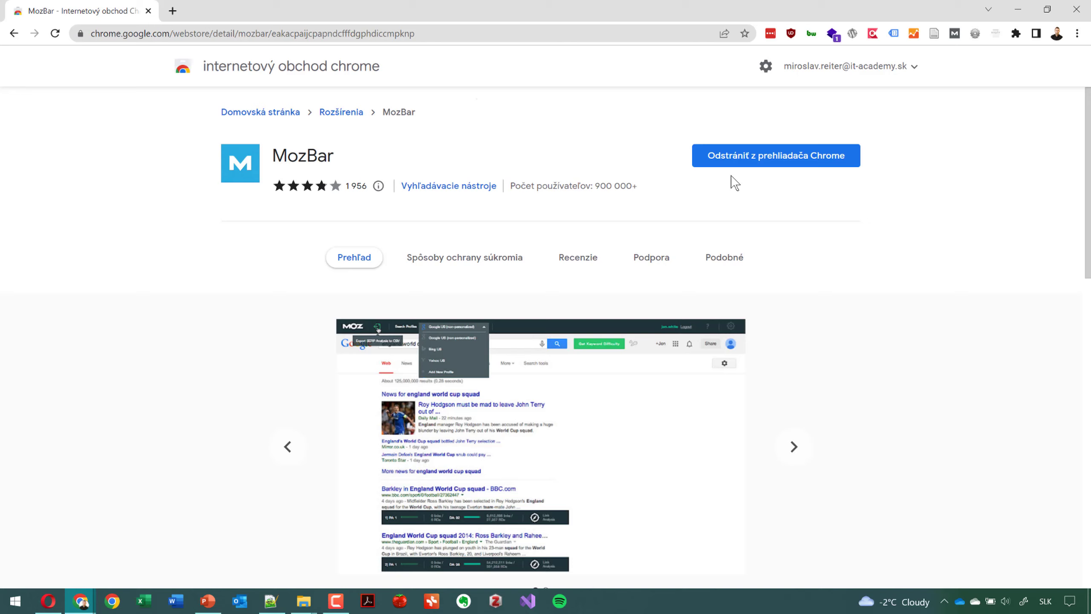
Open the browser's extension management page and look through the installed extensions.
{"action": "left_click", "coordinate": [1077, 38]}
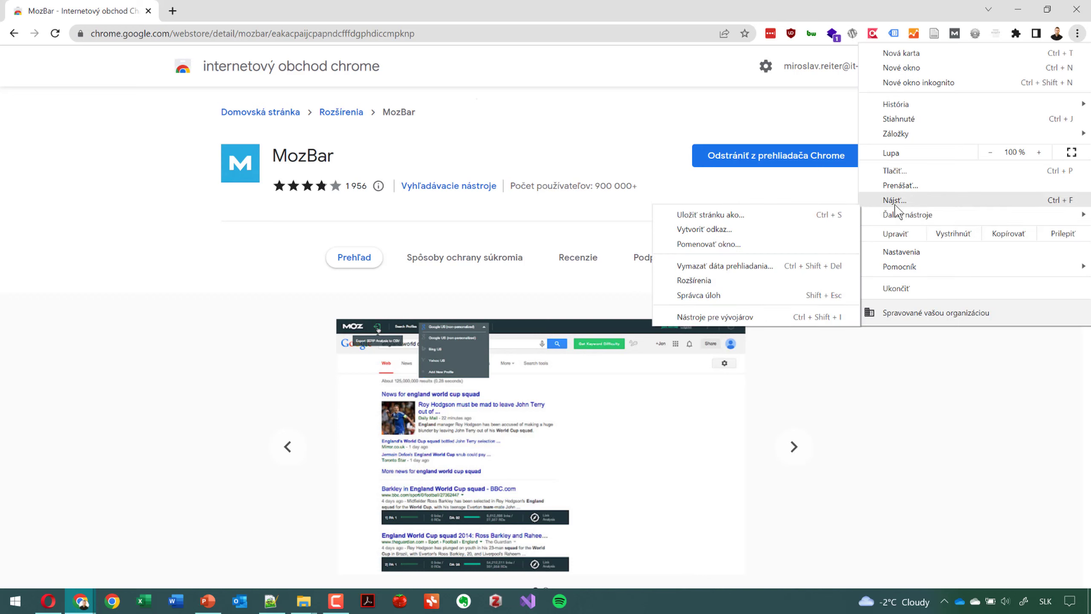
{"action": "mouse_move", "coordinate": [902, 217]}
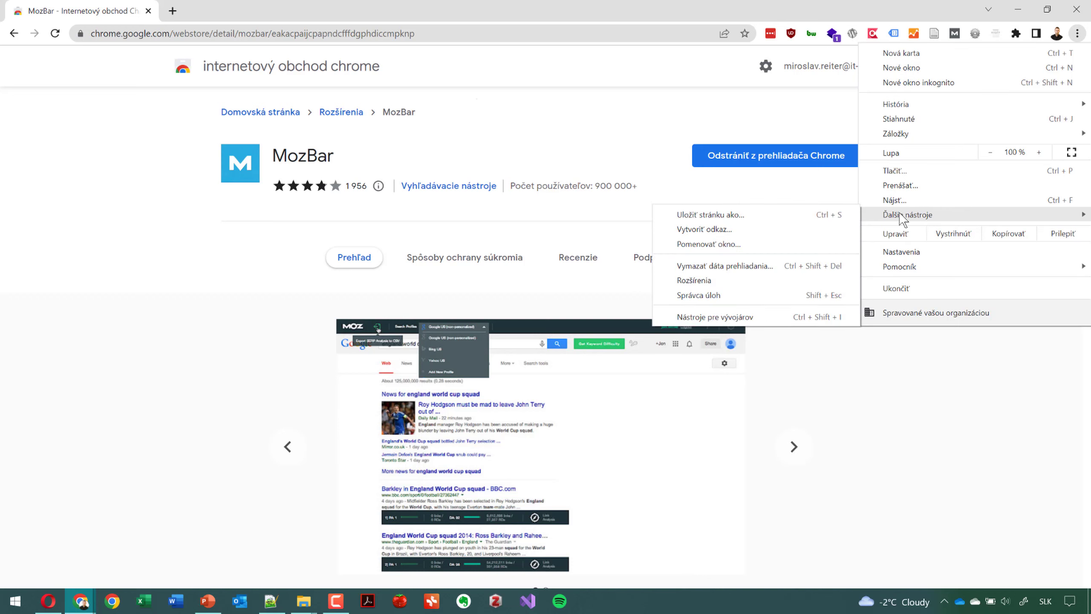
{"action": "left_click", "coordinate": [737, 287]}
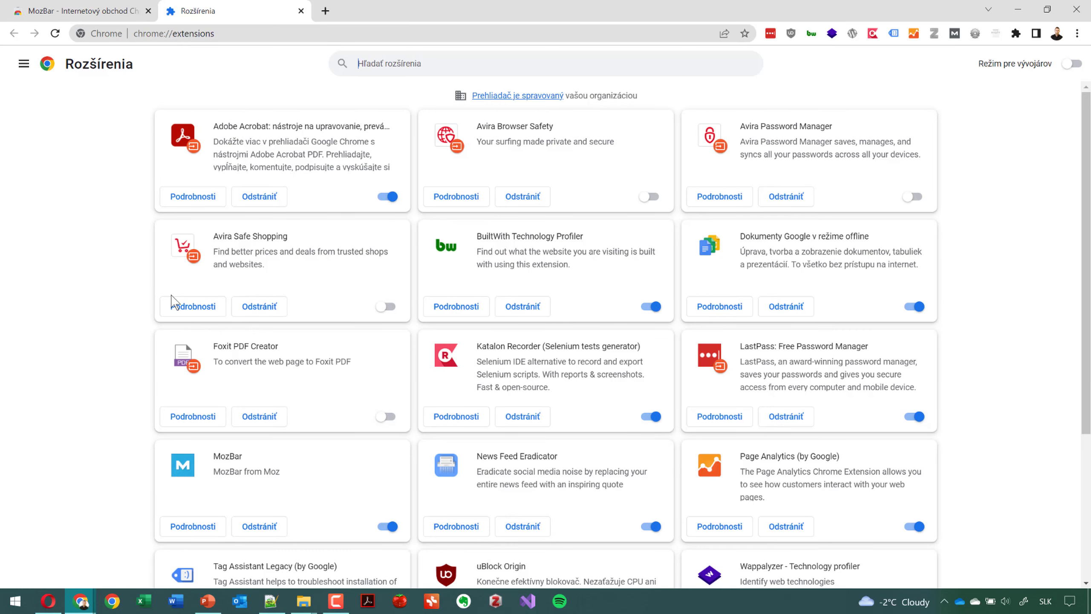
{"action": "scroll", "coordinate": [159, 336], "scroll_direction": "down", "scroll_amount": 1}
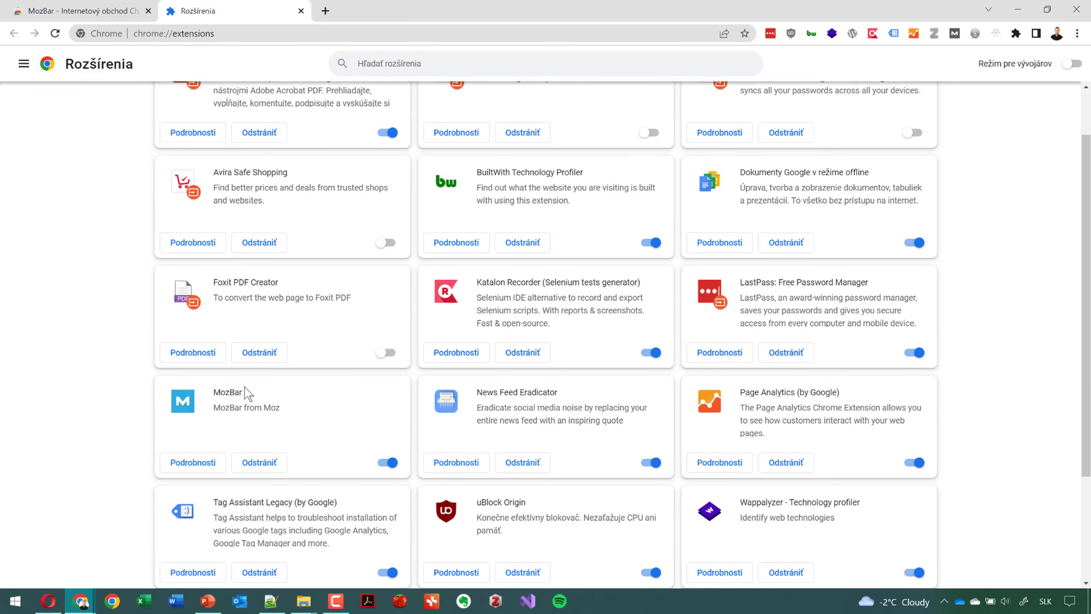
{"action": "scroll", "coordinate": [248, 419], "scroll_direction": "down", "scroll_amount": 2}
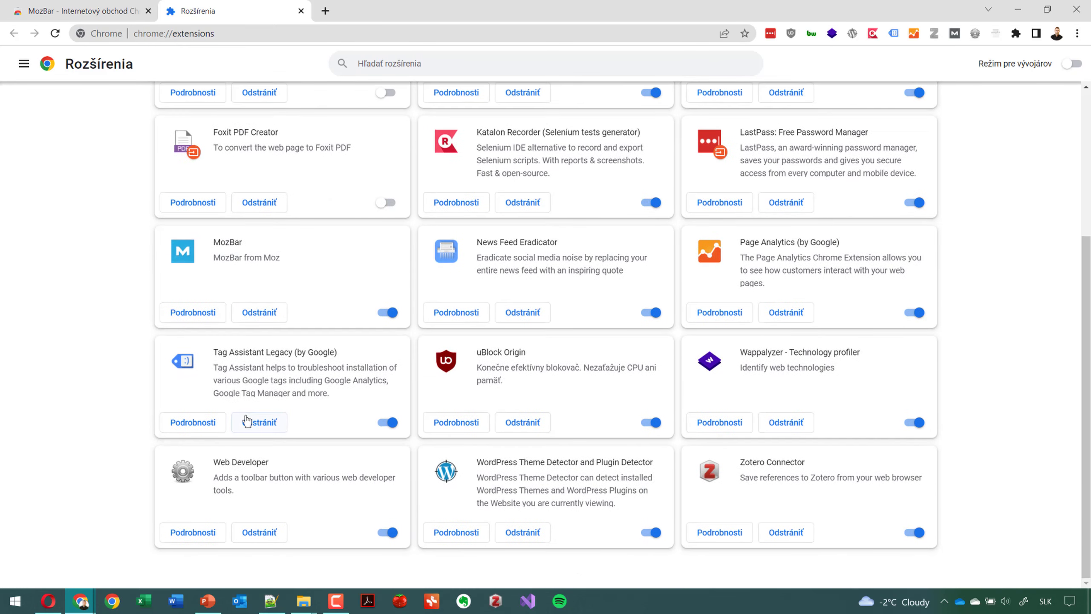
{"action": "scroll", "coordinate": [246, 420], "scroll_direction": "up", "scroll_amount": 3}
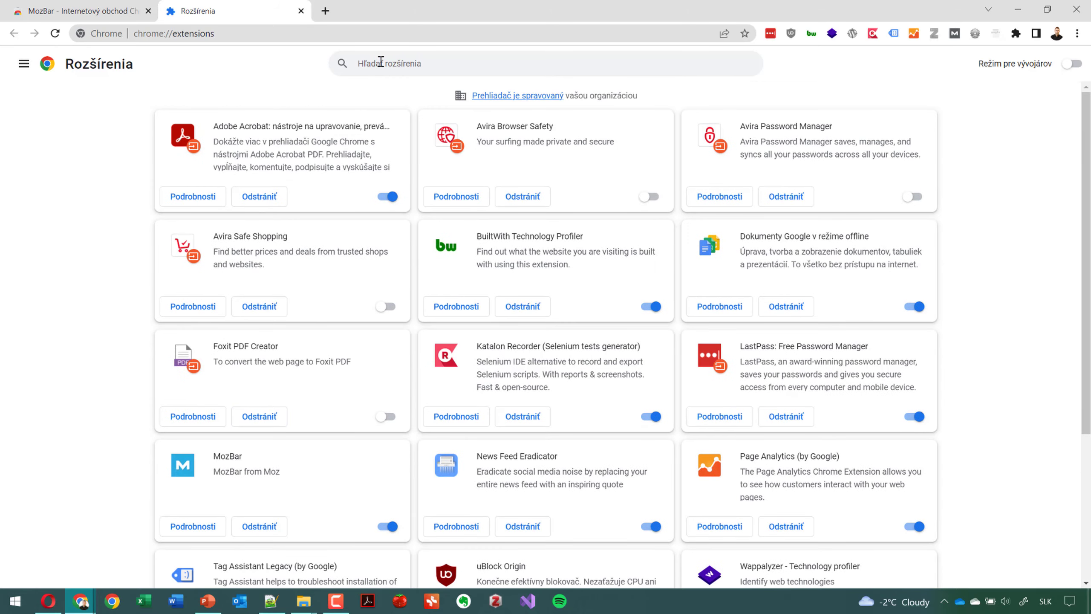
Find MozBar among the installed extensions with the search term "moz" and allow it in incognito mode.
{"action": "type", "text": "moz"}
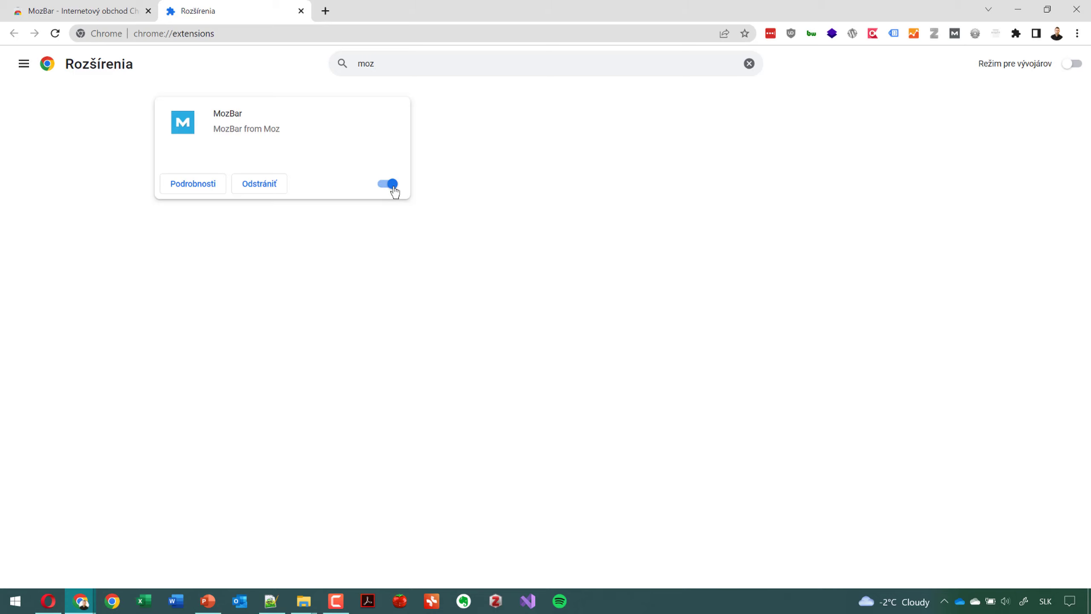
{"action": "left_click", "coordinate": [181, 189]}
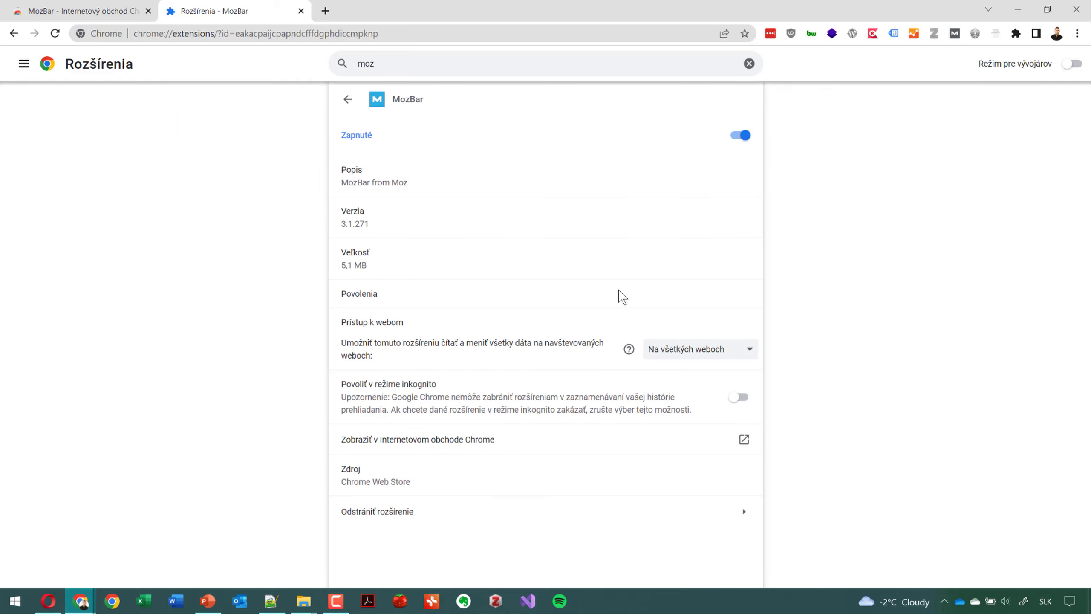
{"action": "left_click", "coordinate": [739, 397]}
Check the extensions available in a new incognito window, close it and return from MozBar's details to the extension list.
{"action": "key", "text": "ctrl+shift+n"}
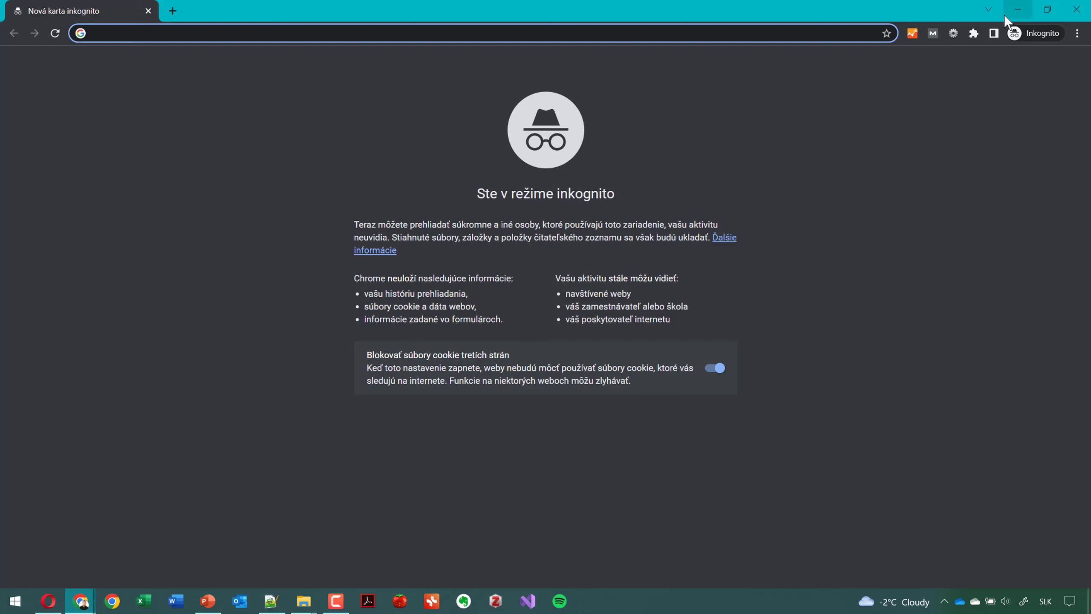
{"action": "left_click", "coordinate": [1077, 10]}
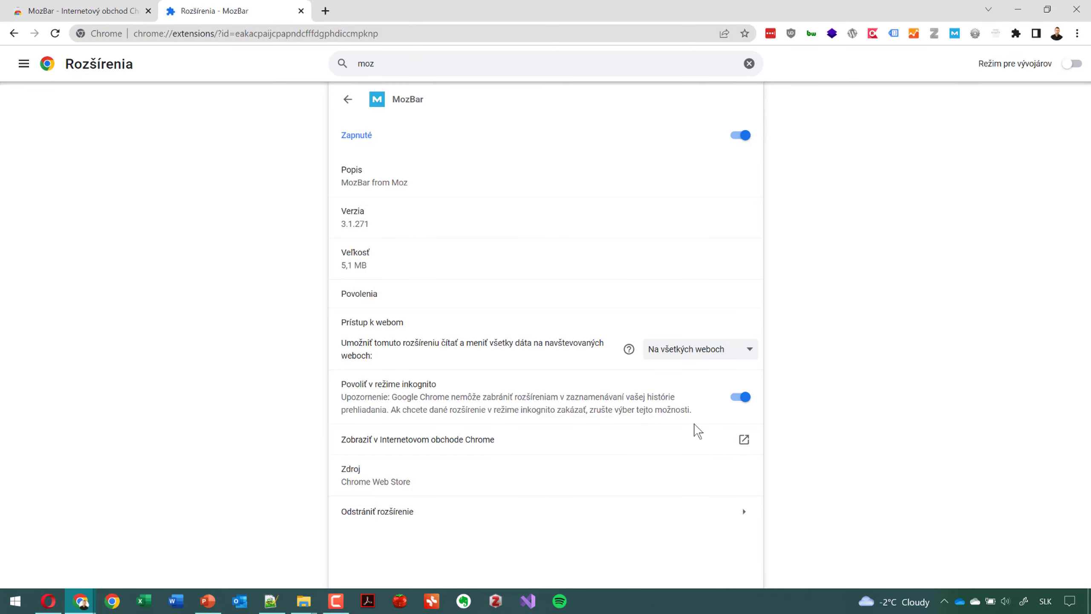
{"action": "left_click", "coordinate": [348, 100]}
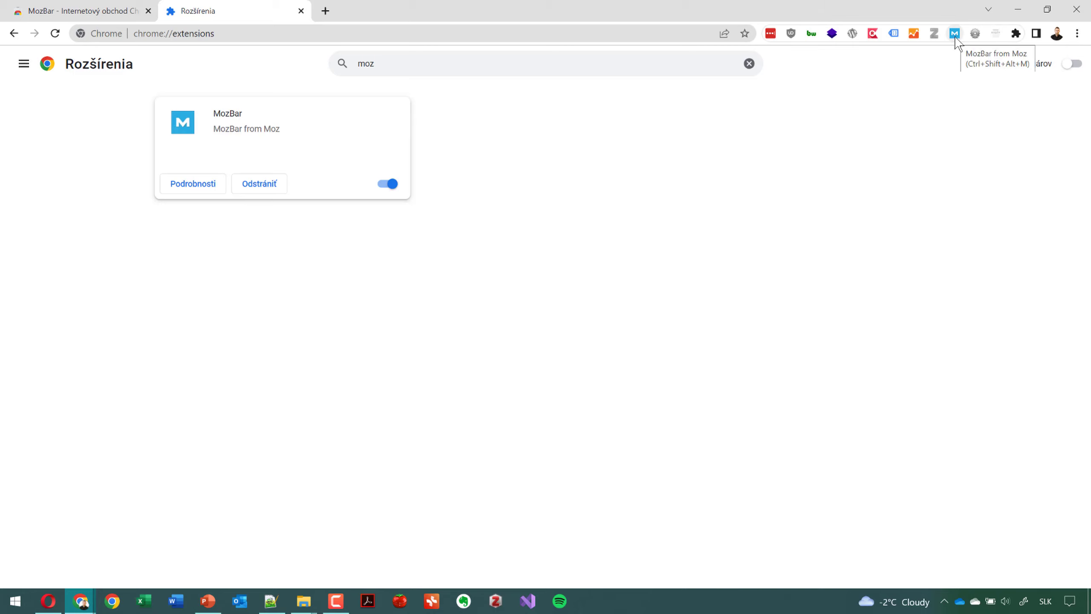
Review which extensions are pinned and move MozBar to the first place among the pinned extensions.
{"action": "left_click", "coordinate": [1016, 34]}
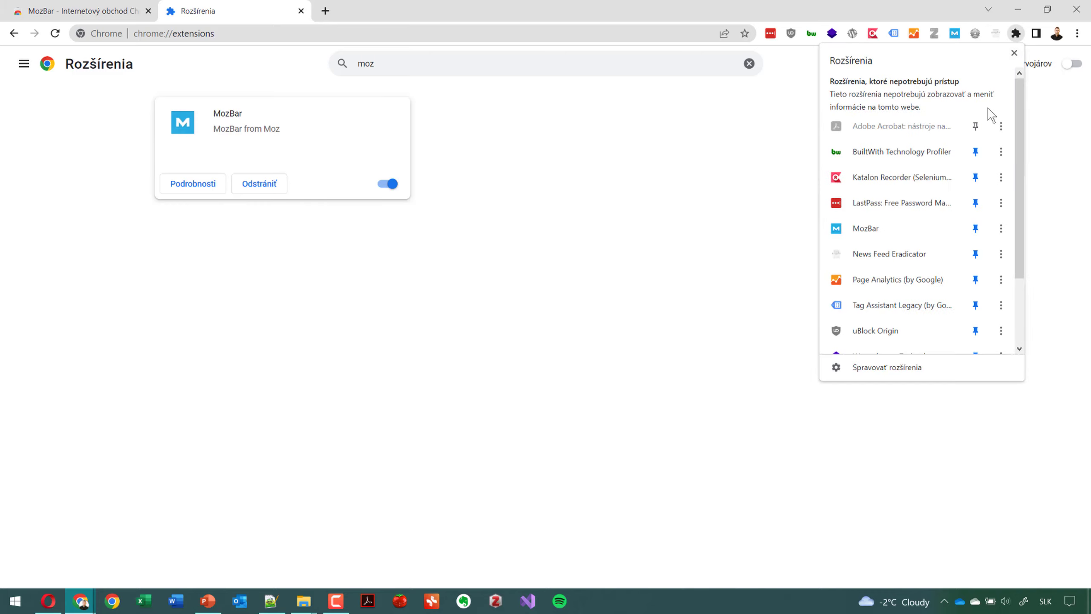
{"action": "scroll", "coordinate": [970, 205], "scroll_direction": "down", "scroll_amount": 2}
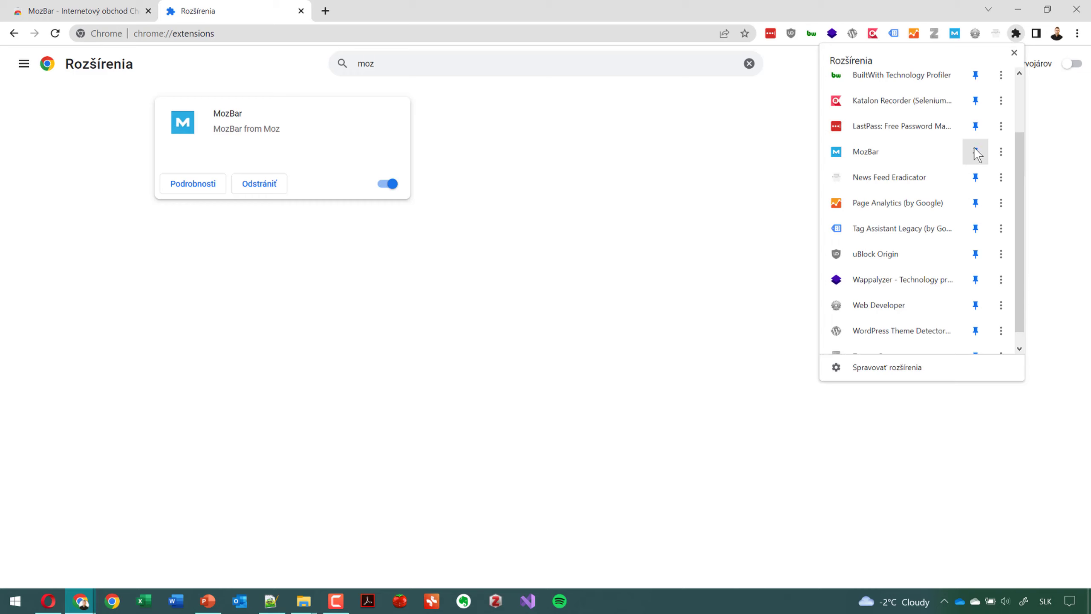
{"action": "scroll", "coordinate": [963, 193], "scroll_direction": "up", "scroll_amount": 3}
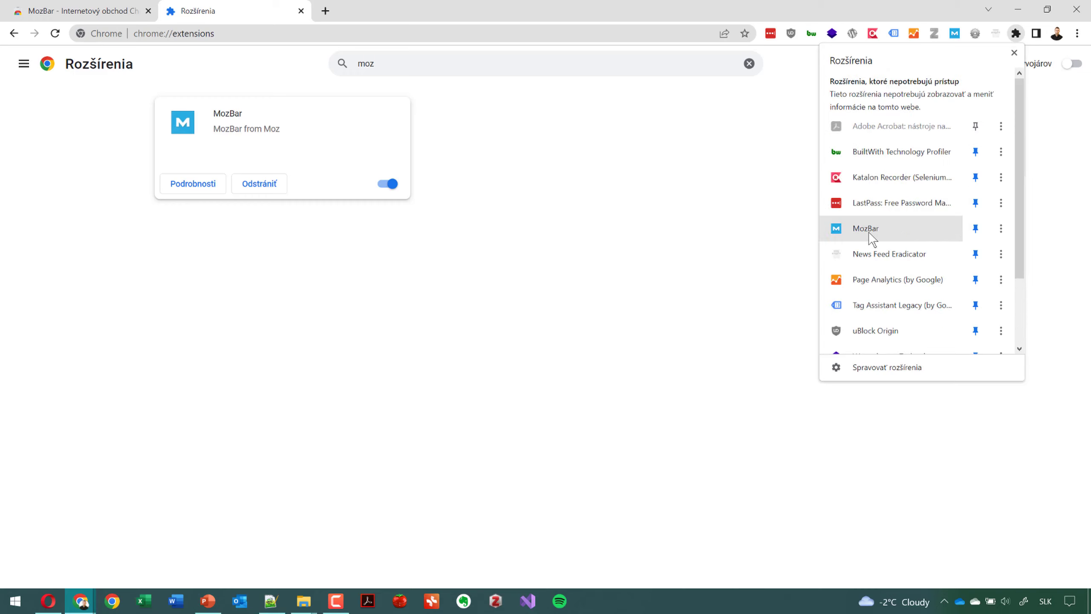
{"action": "left_click_drag", "start_coordinate": [956, 37], "coordinate": [774, 43]}
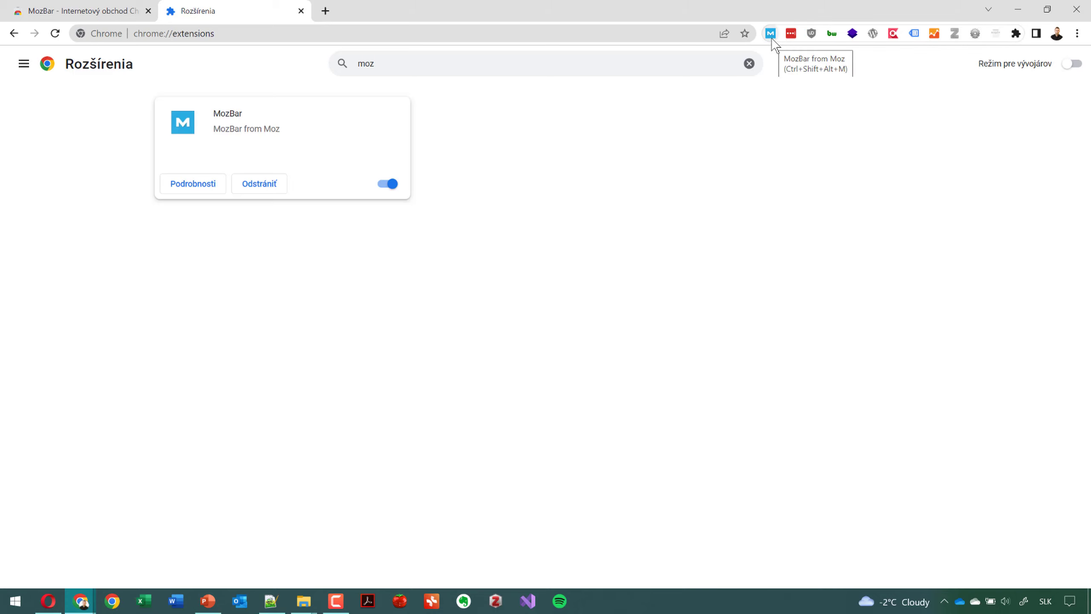
{"action": "left_click", "coordinate": [770, 35]}
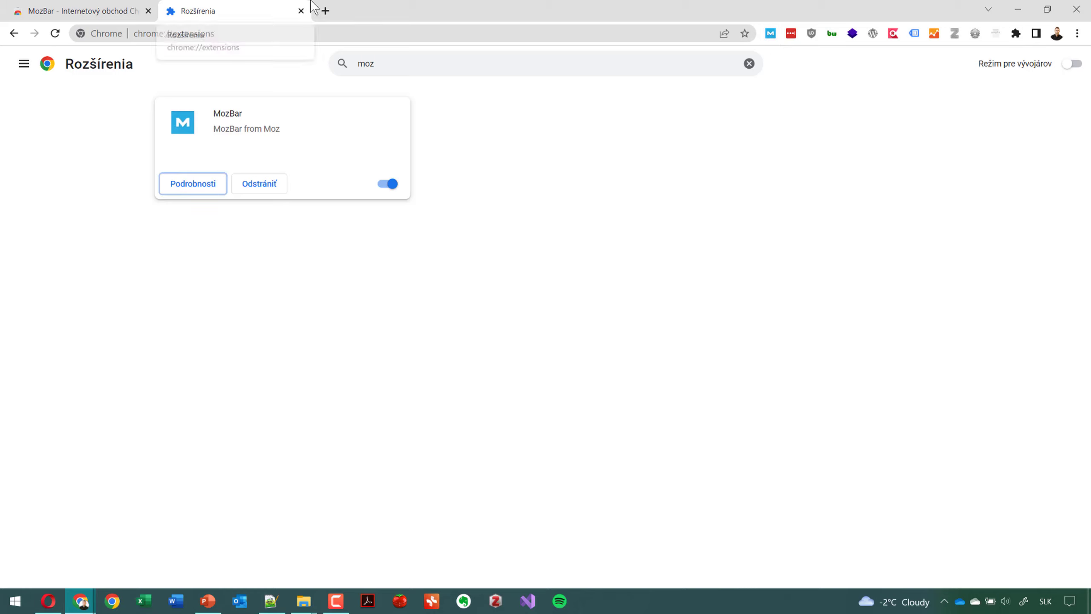
Load google.sk in a new tab and toggle MozBar there, leaving it switched on.
{"action": "left_click", "coordinate": [326, 11]}
{"action": "type", "text": "g"}
{"action": "key", "text": "Return"}
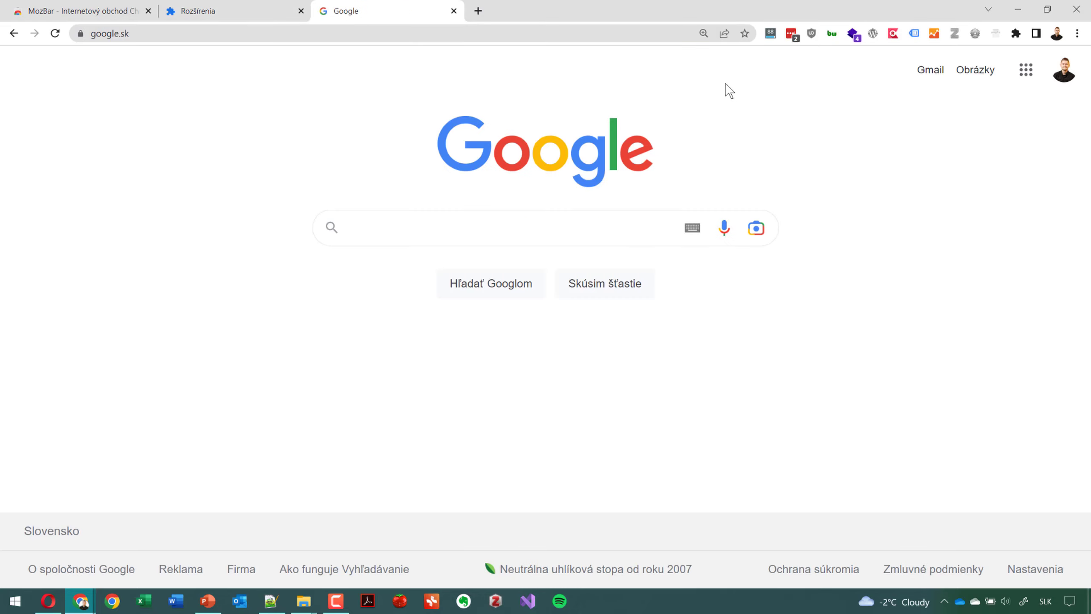
{"action": "left_click", "coordinate": [771, 34]}
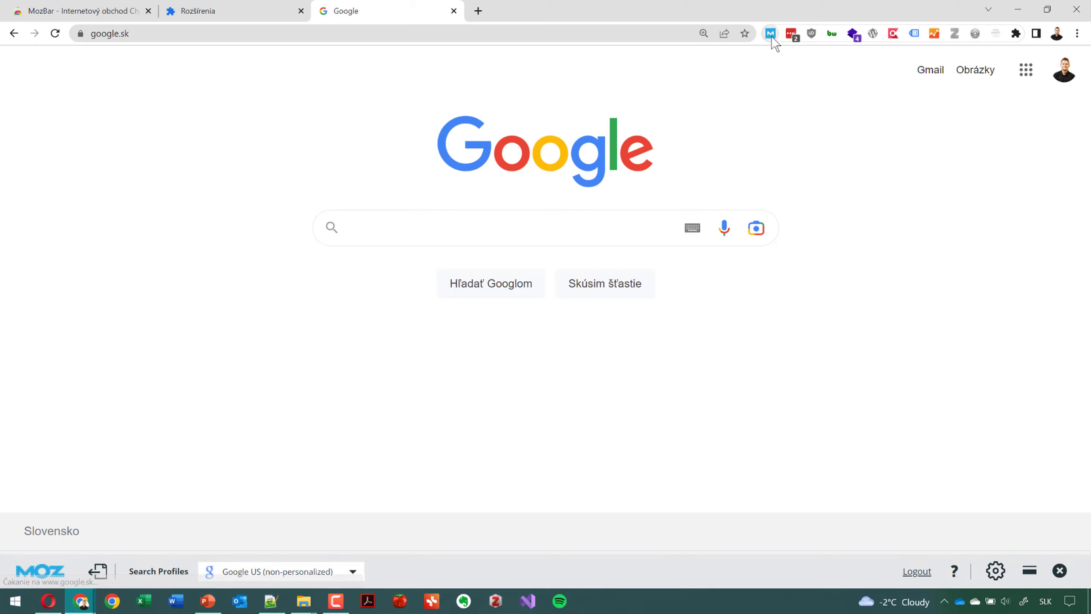
{"action": "left_click", "coordinate": [771, 34]}
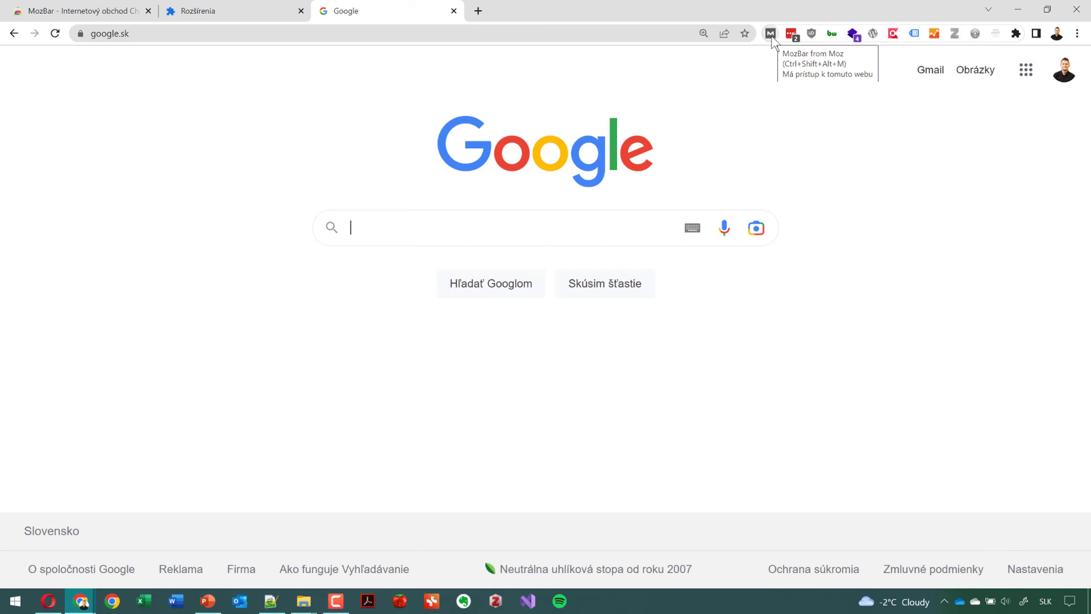
{"action": "left_click", "coordinate": [772, 36]}
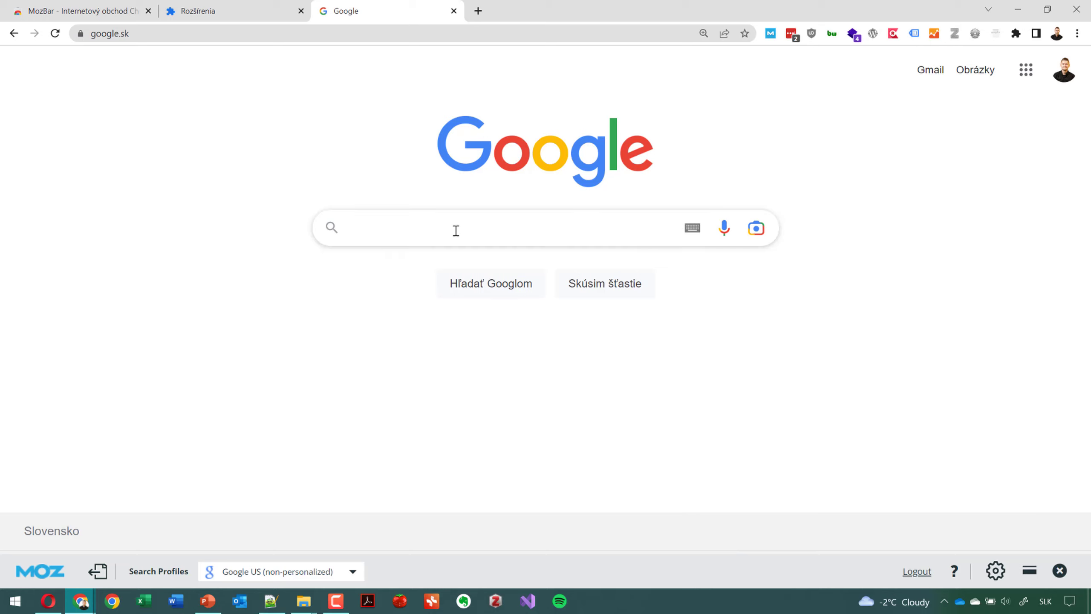
Open the moz.com homepage from a Google search for "moz" and show its account menu.
{"action": "type", "text": "moz"}
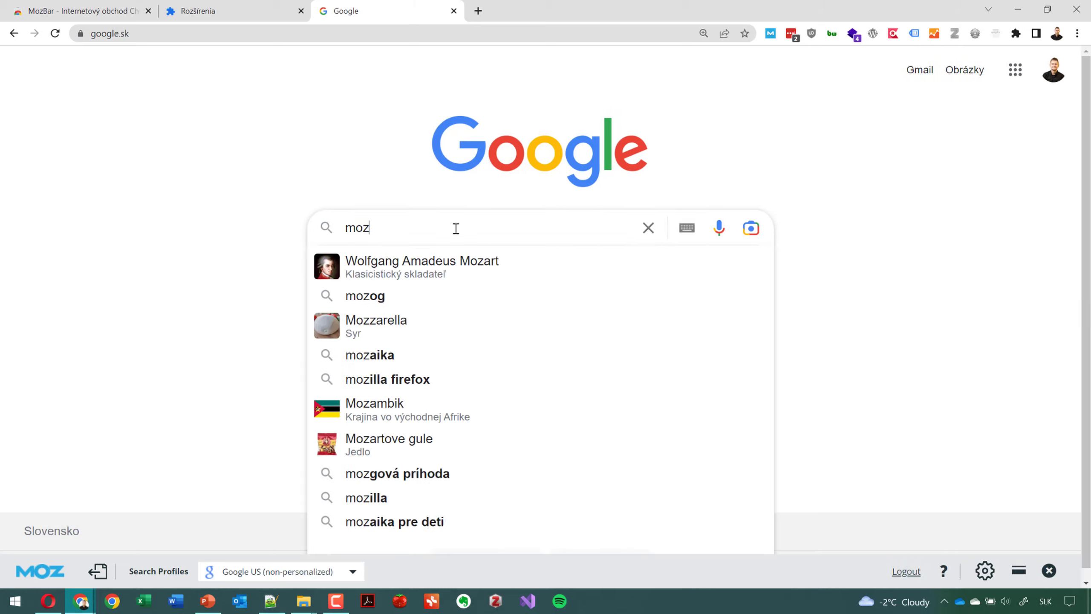
{"action": "key", "text": "Return"}
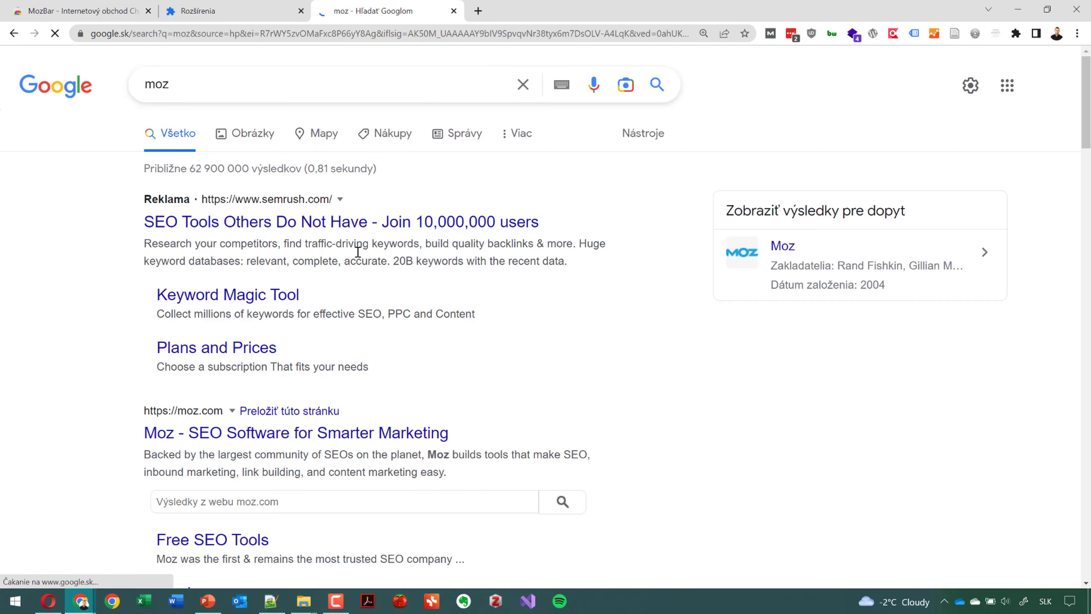
{"action": "left_click", "coordinate": [189, 434]}
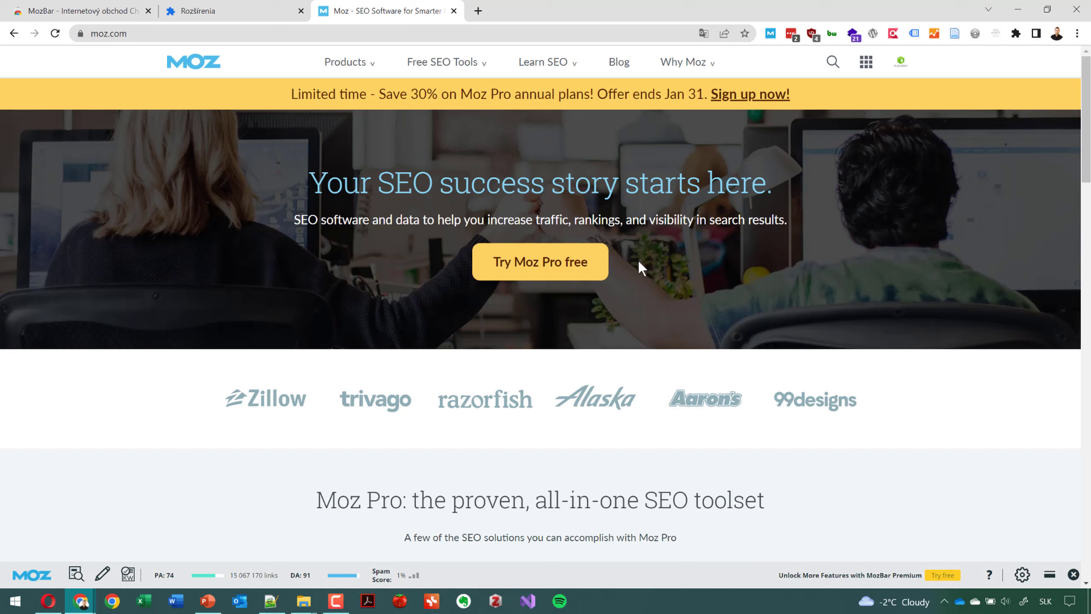
{"action": "mouse_move", "coordinate": [433, 64]}
{"action": "left_click", "coordinate": [900, 64]}
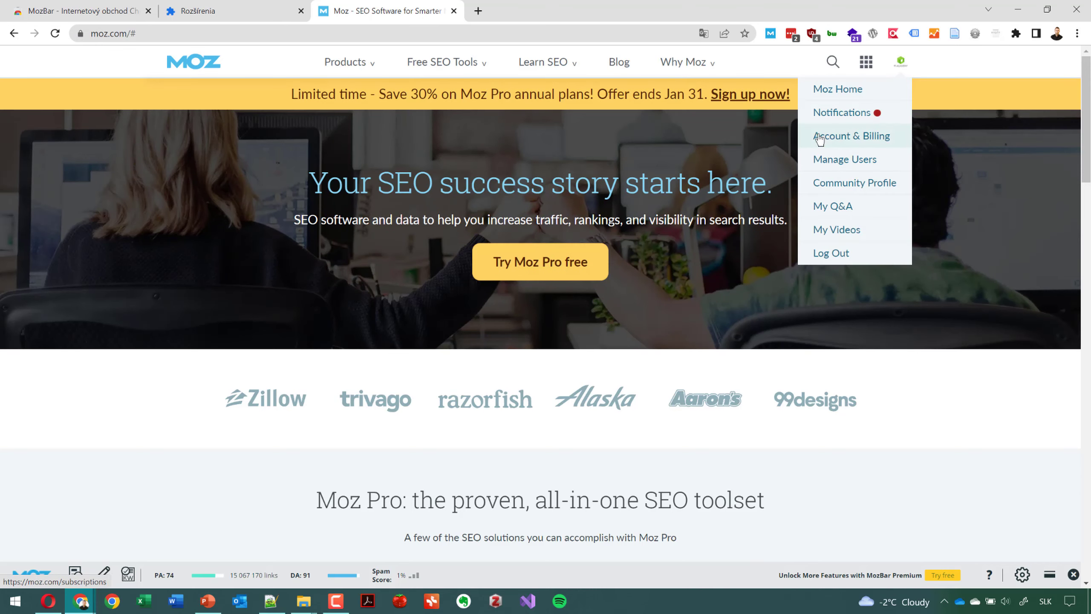
Copy the moz.com page address and open it in a new incognito window.
{"action": "left_click", "coordinate": [195, 32]}
{"action": "key", "text": "ctrl+c"}
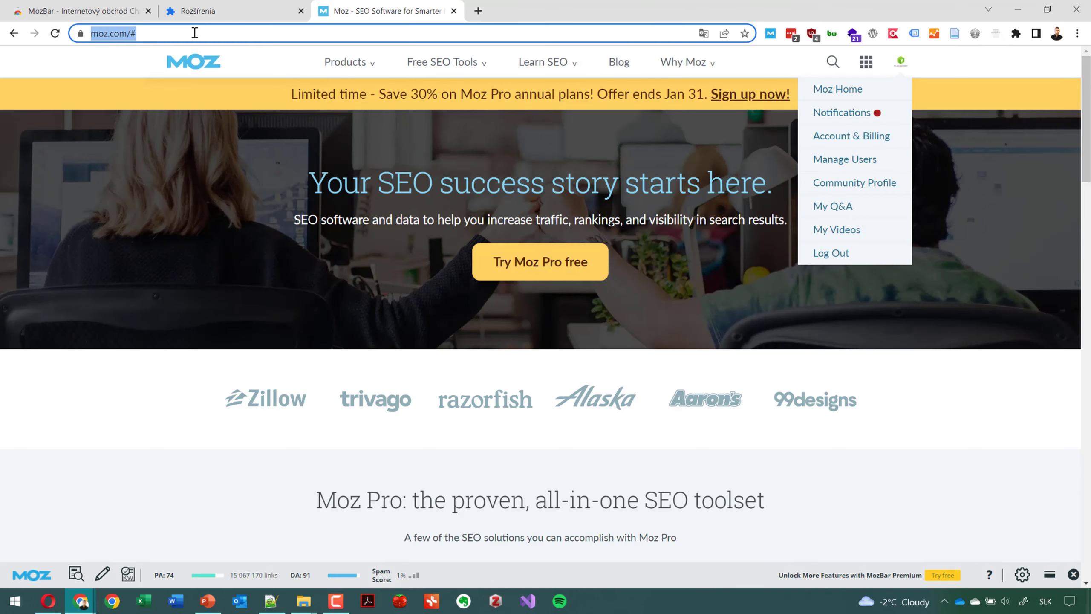
{"action": "left_click", "coordinate": [114, 377]}
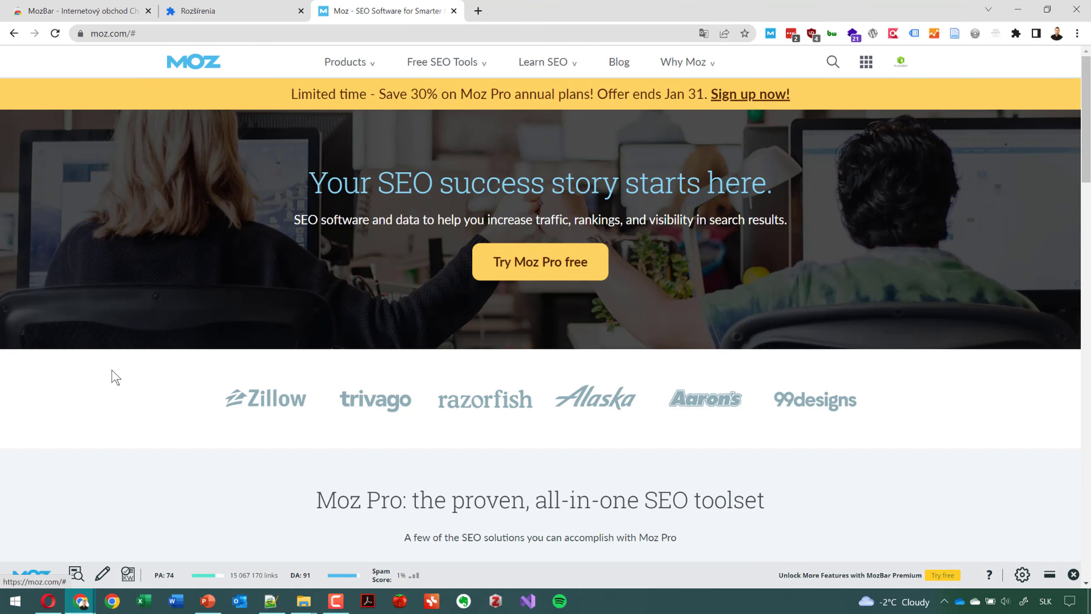
{"action": "key", "text": "ctrl+shift+n"}
{"action": "key", "text": "ctrl+v"}
{"action": "key", "text": "Return"}
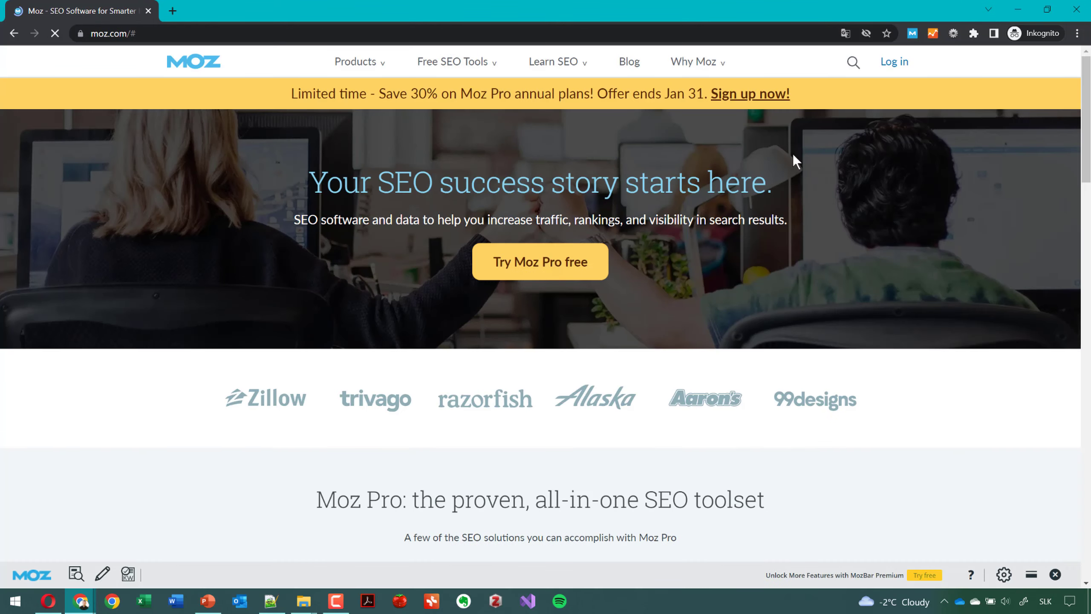
Go to Moz's login page and switch to the form for creating an account.
{"action": "left_click", "coordinate": [896, 62]}
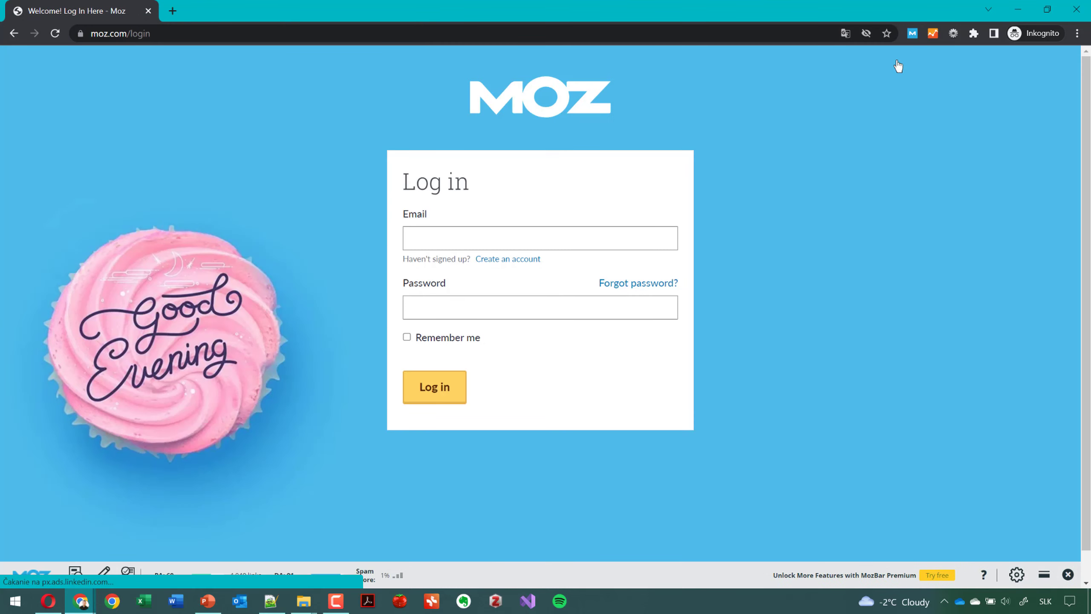
{"action": "right_click", "coordinate": [528, 263]}
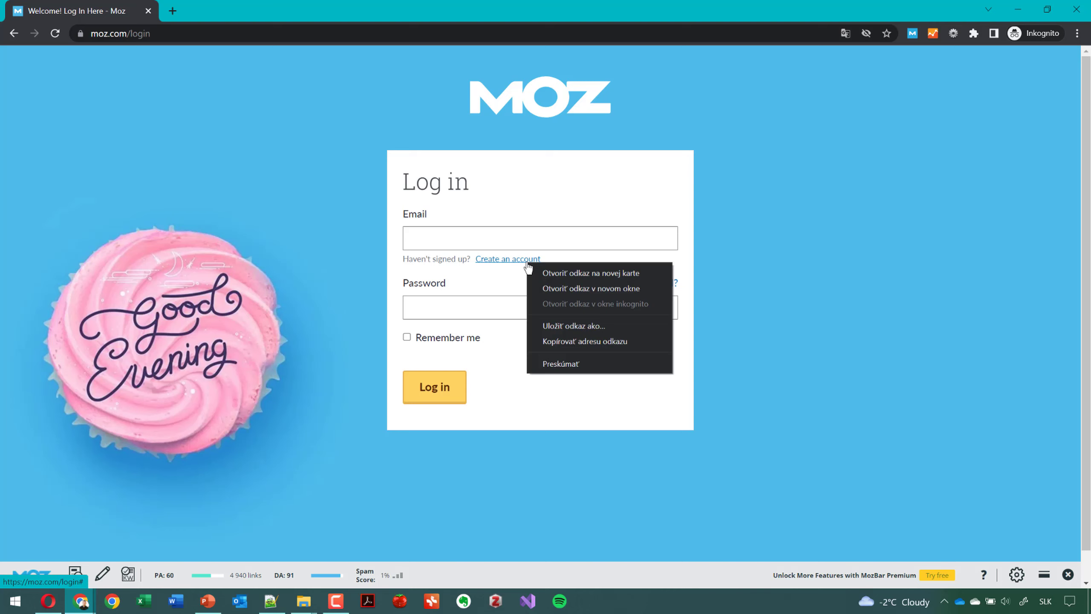
{"action": "left_click", "coordinate": [513, 262]}
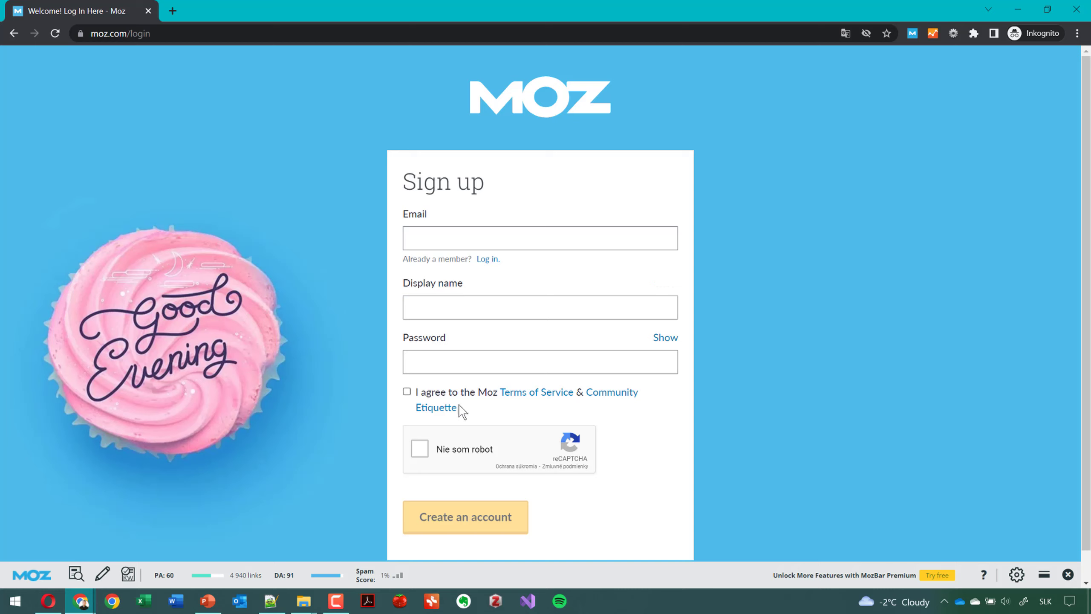
{"action": "scroll", "coordinate": [455, 415], "scroll_direction": "down", "scroll_amount": 1}
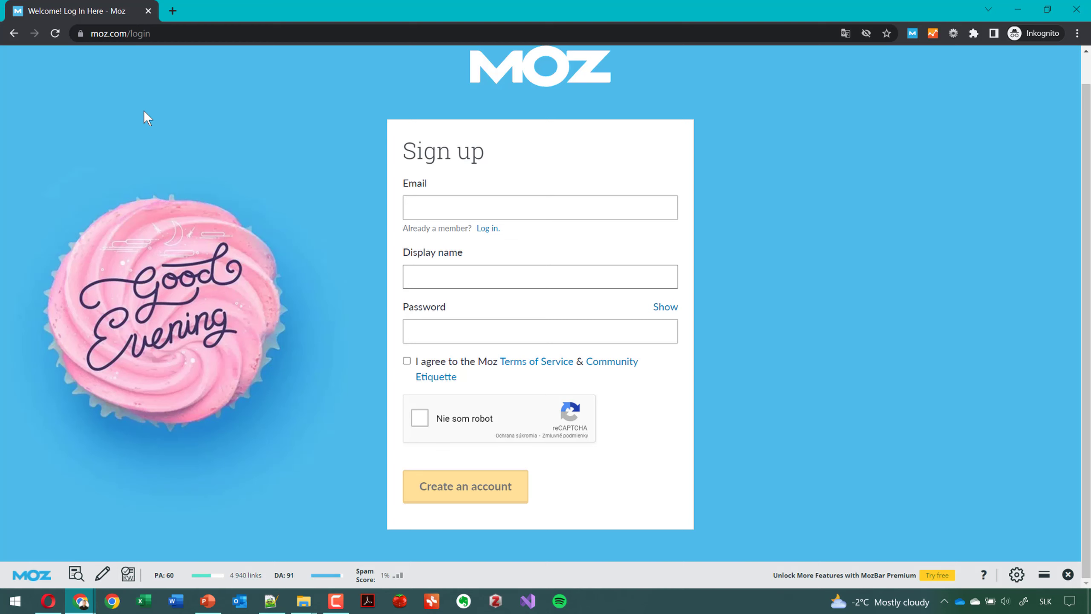
Load google.sk in a new incognito tab and accept all of Google's cookies.
{"action": "left_click", "coordinate": [172, 10]}
{"action": "type", "text": "google.sk"}
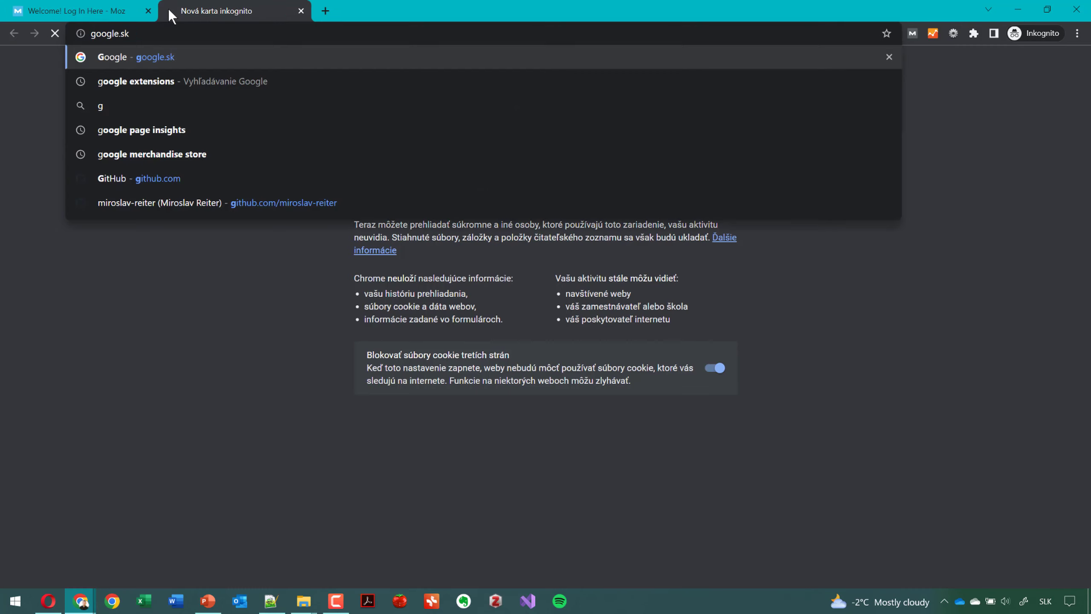
{"action": "key", "text": "Return"}
{"action": "scroll", "coordinate": [636, 485], "scroll_direction": "down", "scroll_amount": 3}
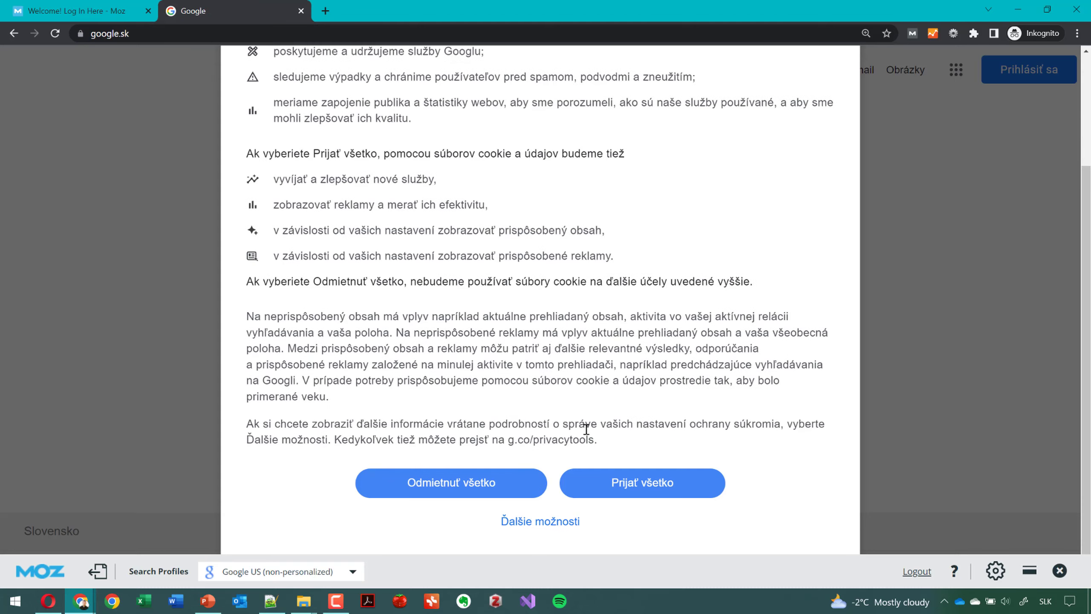
{"action": "left_click", "coordinate": [645, 490]}
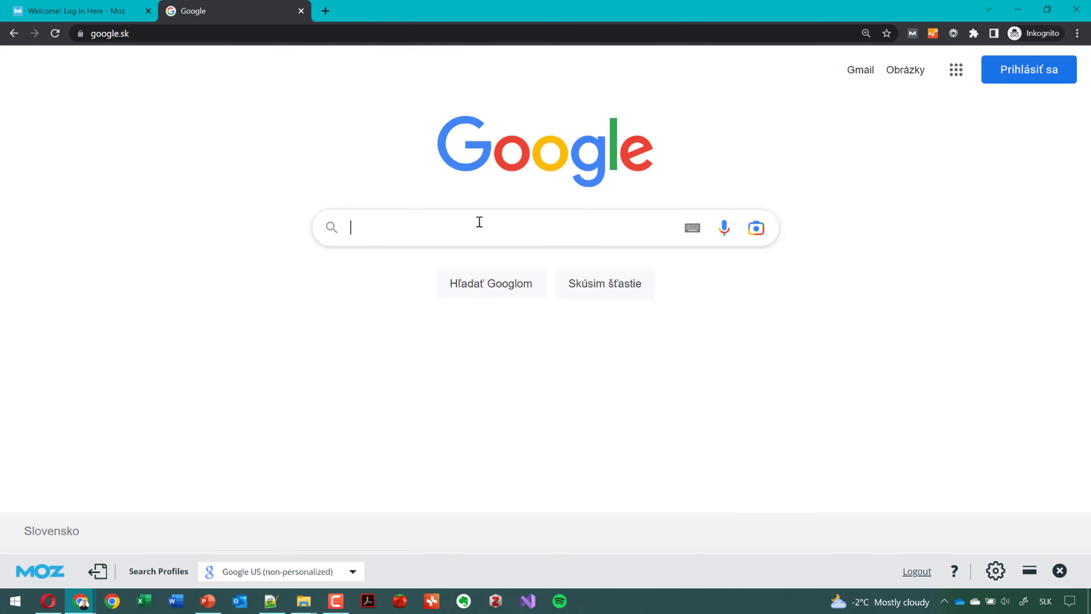
Search Google for "hokej", review the MozBar metrics under the results, and dismiss the location request.
{"action": "type", "text": "hokej"}
{"action": "key", "text": "Return"}
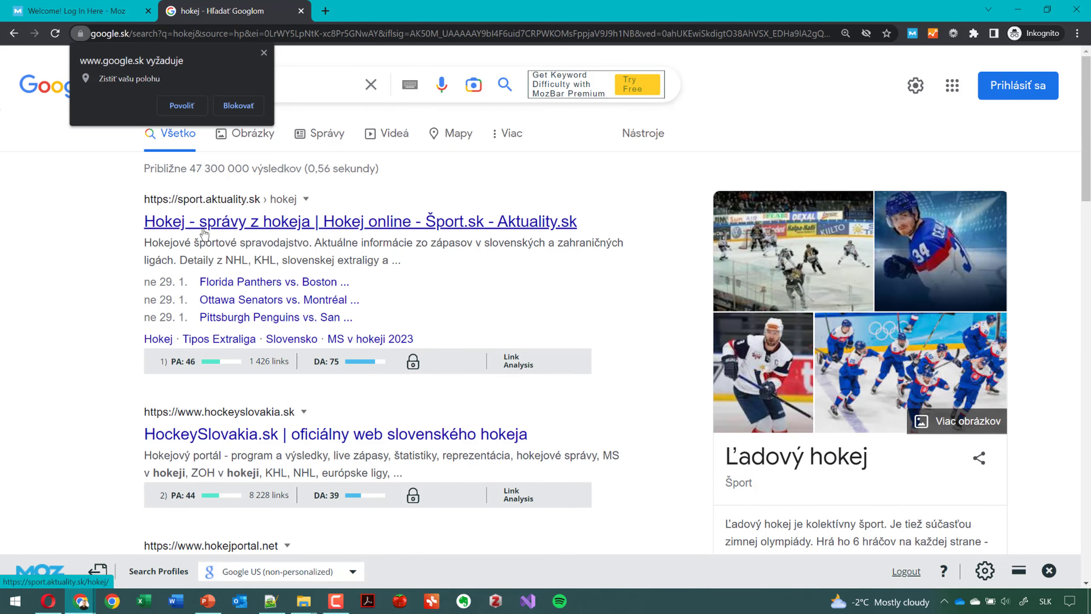
{"action": "scroll", "coordinate": [230, 309], "scroll_direction": "down", "scroll_amount": 3}
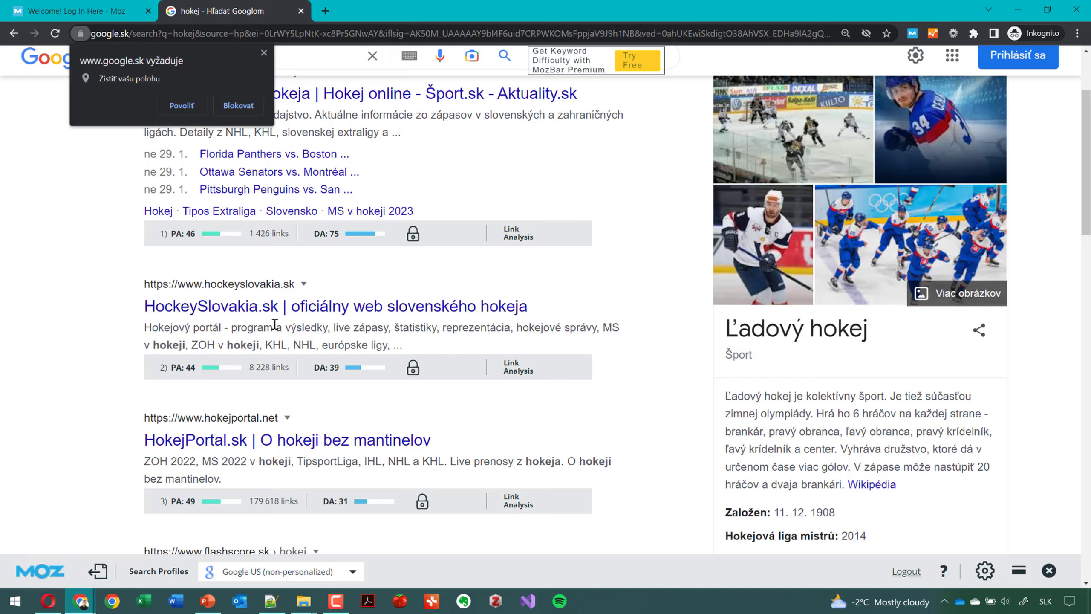
{"action": "scroll", "coordinate": [267, 335], "scroll_direction": "down", "scroll_amount": 4}
{"action": "scroll", "coordinate": [237, 381], "scroll_direction": "up", "scroll_amount": 6}
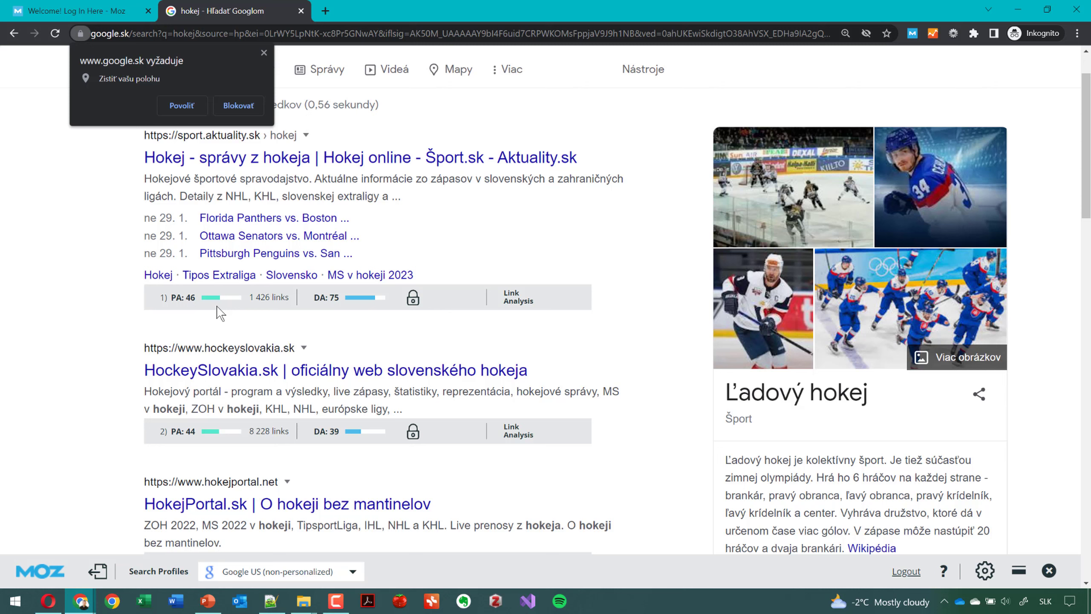
{"action": "left_click", "coordinate": [265, 53]}
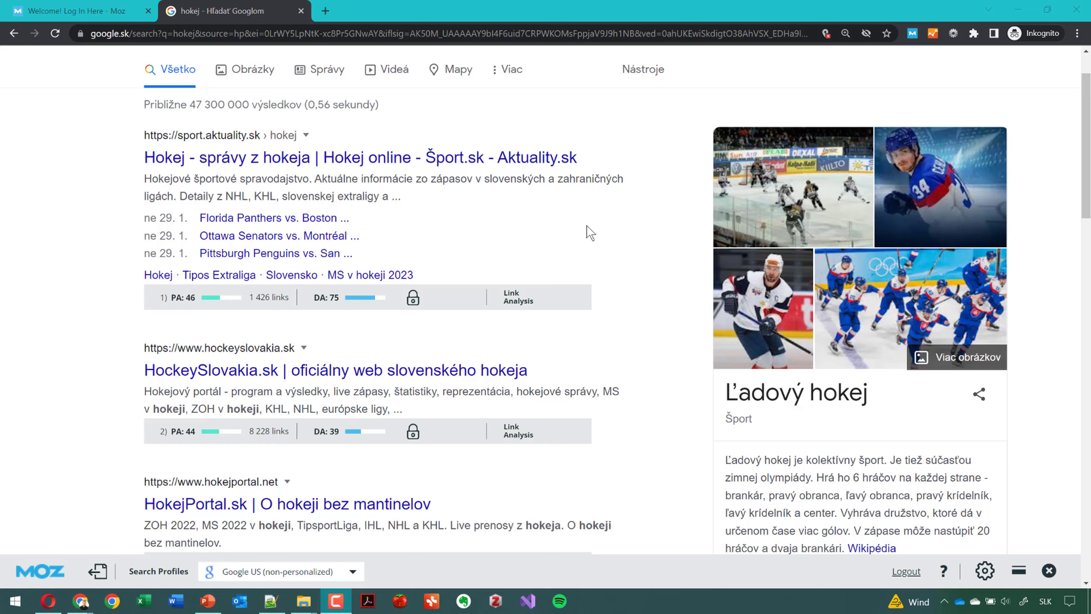
Search Google for "pozicky pre nezamestnanych" and examine the PA, DA and link metrics of the organic results below the ads.
{"action": "scroll", "coordinate": [356, 245], "scroll_direction": "up", "scroll_amount": 2}
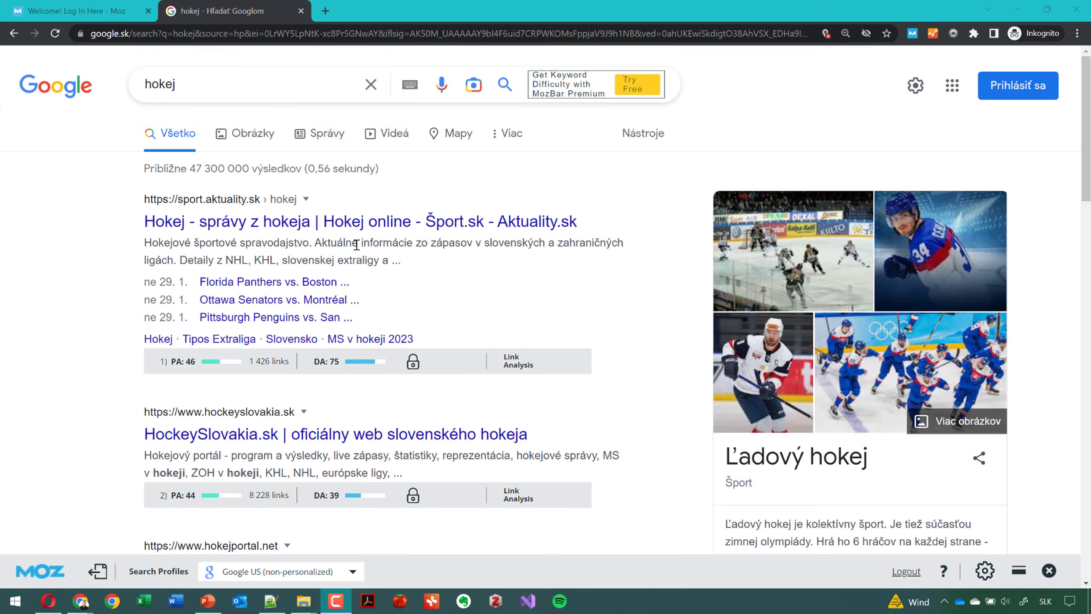
{"action": "left_click", "coordinate": [195, 89]}
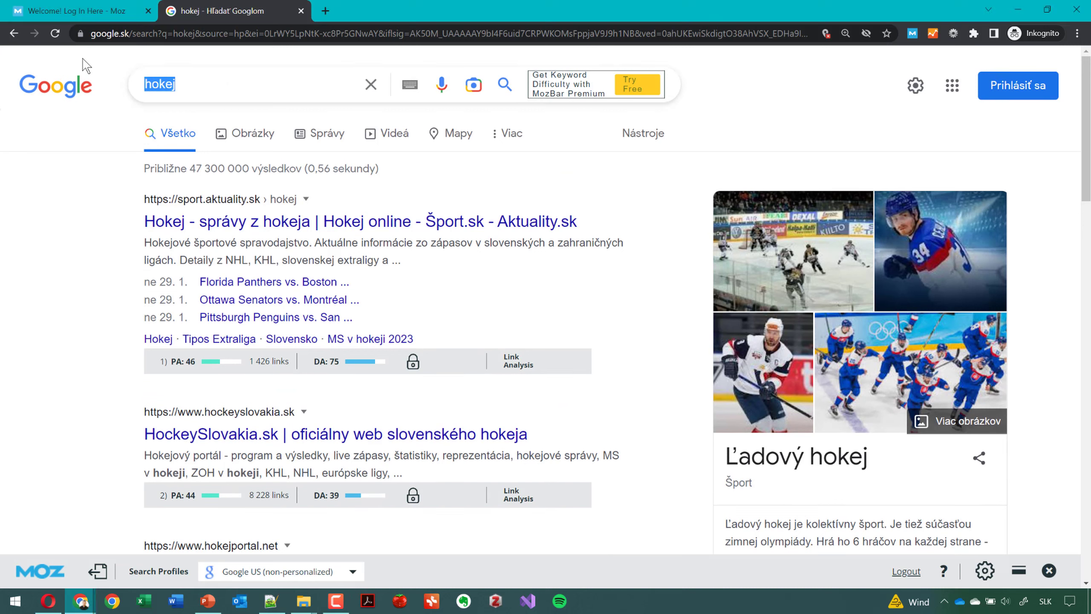
{"action": "type", "text": "pozicky"}
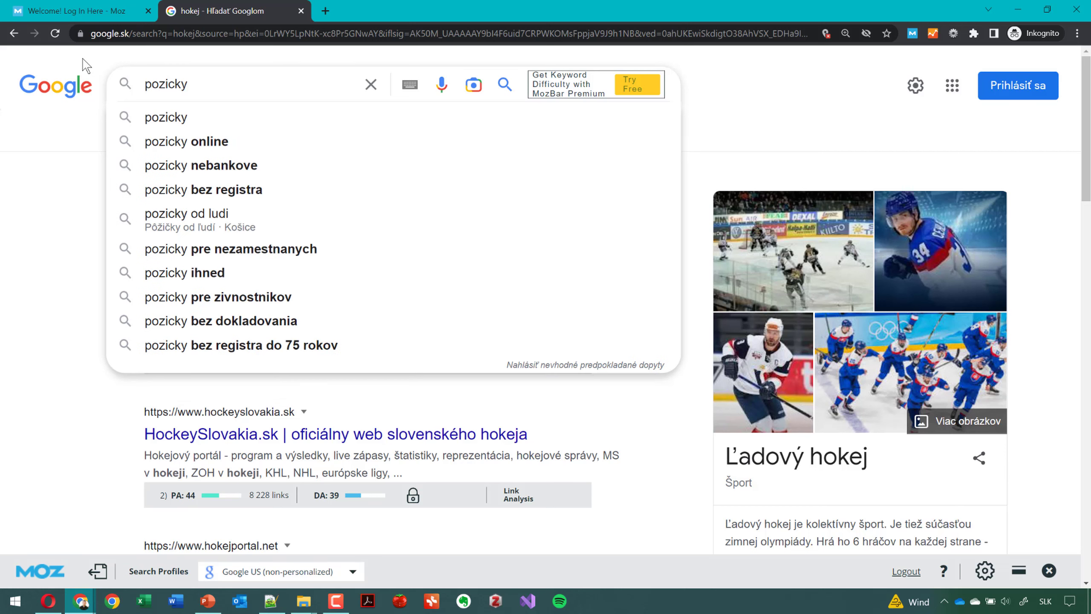
{"action": "type", "text": " pre"}
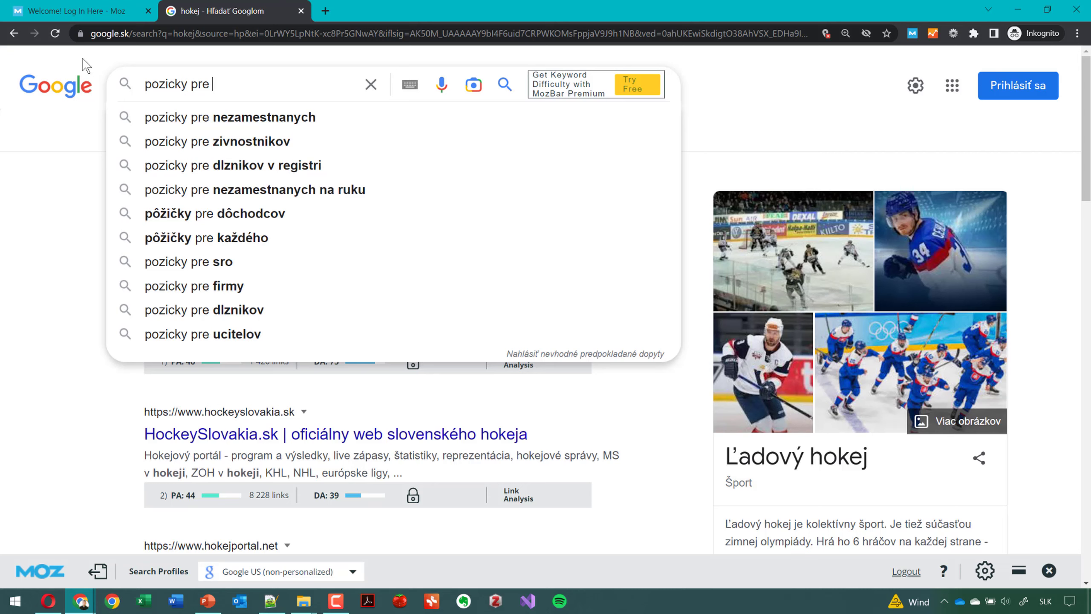
{"action": "key", "text": "Down"}
{"action": "key", "text": "Return"}
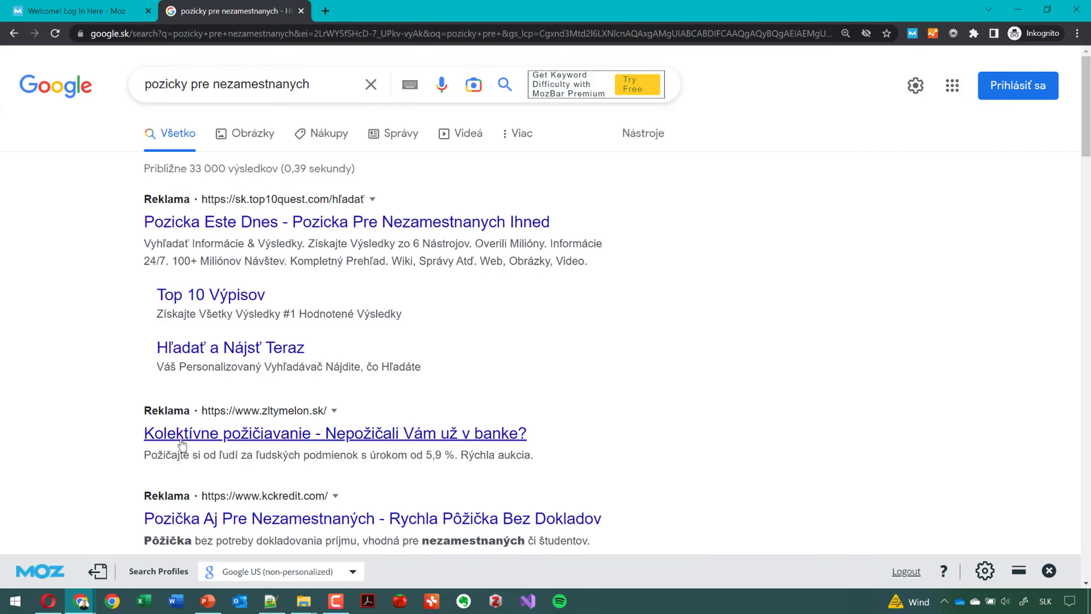
{"action": "scroll", "coordinate": [180, 445], "scroll_direction": "down", "scroll_amount": 6}
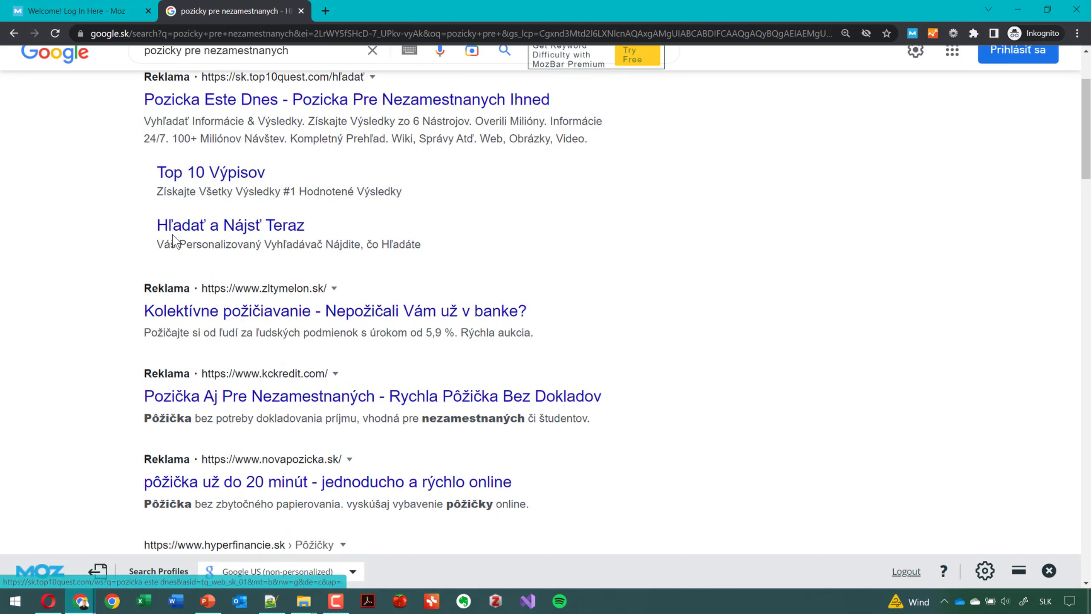
{"action": "scroll", "coordinate": [177, 239], "scroll_direction": "down", "scroll_amount": 3}
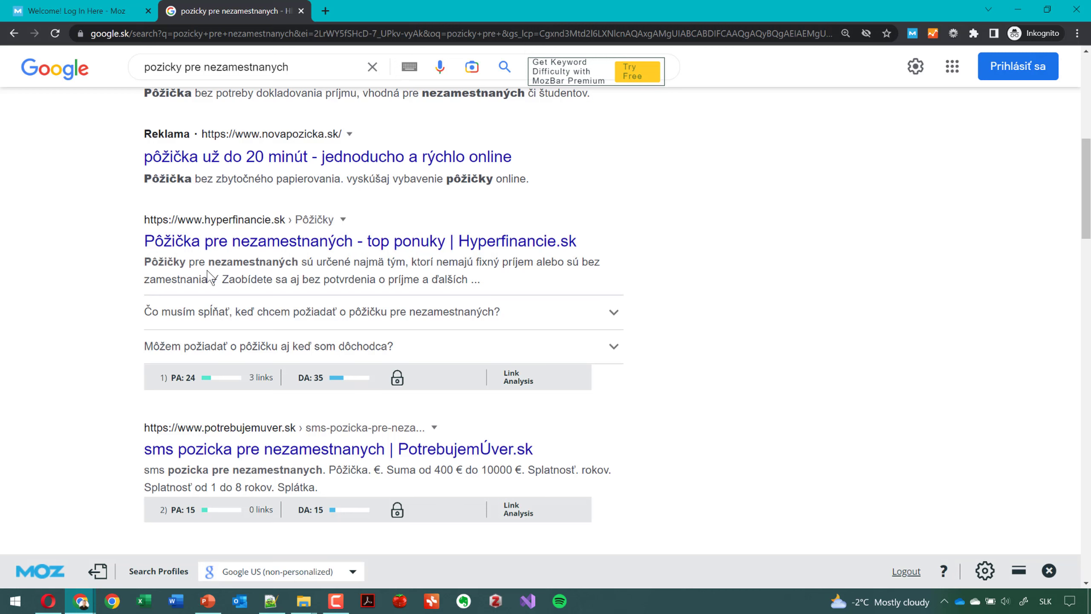
{"action": "scroll", "coordinate": [207, 268], "scroll_direction": "down", "scroll_amount": 1}
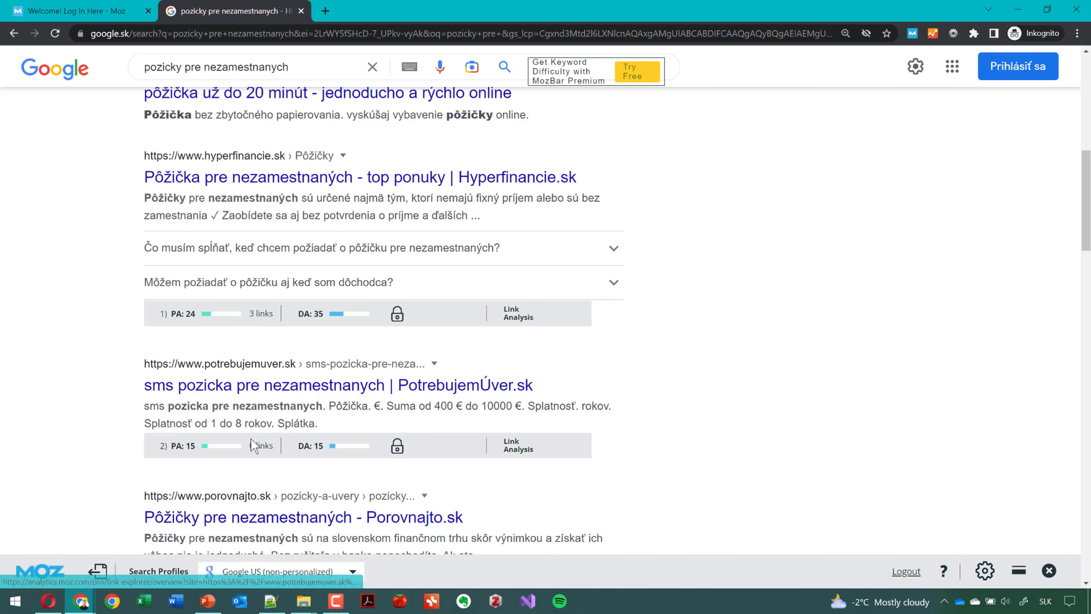
{"action": "scroll", "coordinate": [255, 446], "scroll_direction": "down", "scroll_amount": 3}
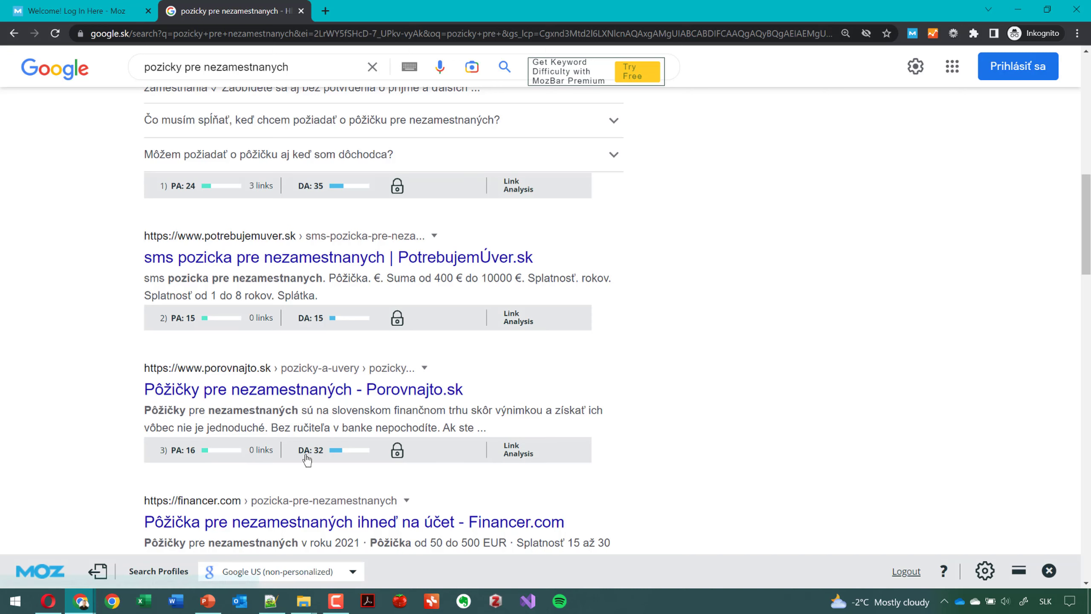
{"action": "key", "text": "alt+Tab"}
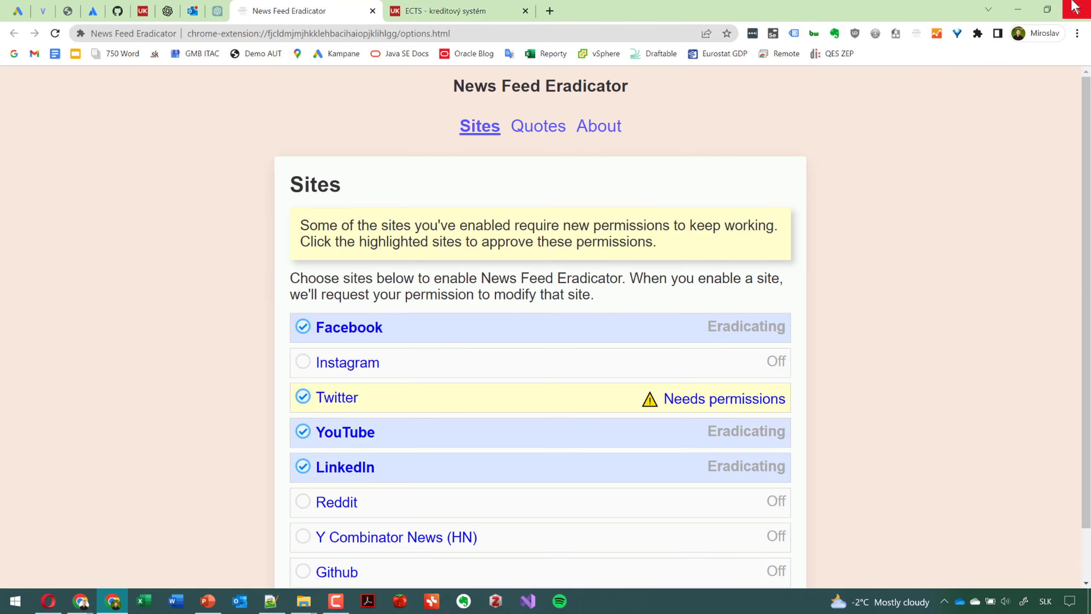
{"action": "key", "text": "alt+Tab"}
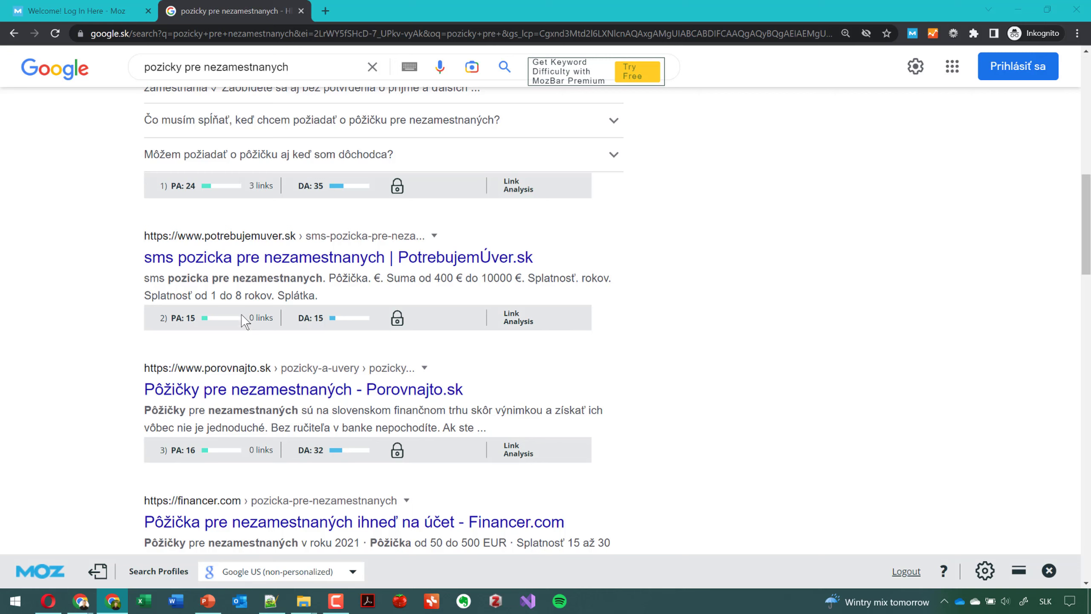
Return to the Google homepage, search for "lego" and examine the MozBar metrics of the lego.com result.
{"action": "scroll", "coordinate": [244, 329], "scroll_direction": "up", "scroll_amount": 15}
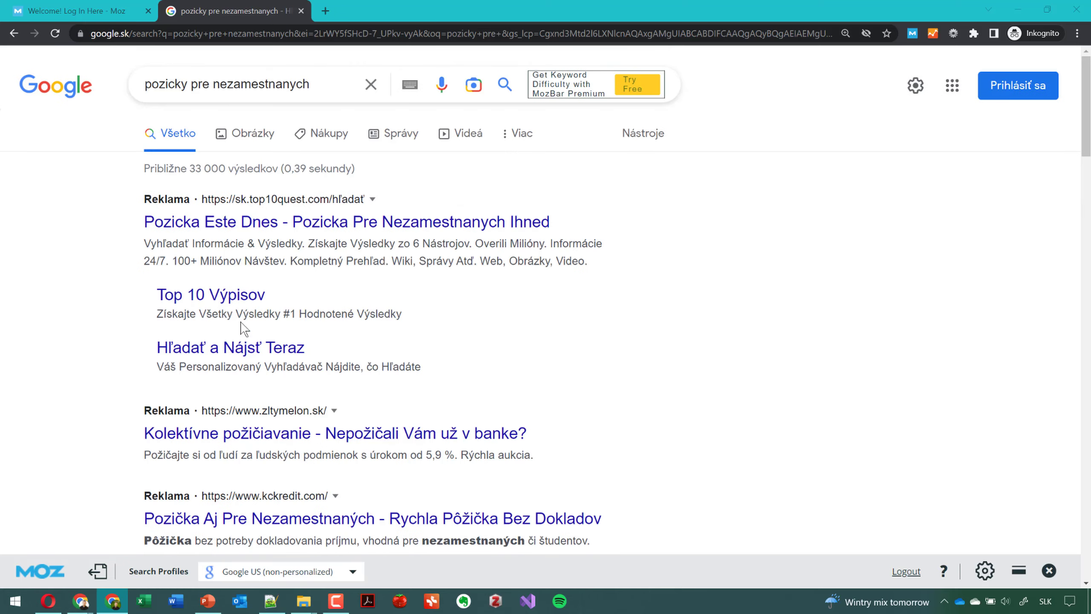
{"action": "left_click", "coordinate": [79, 90]}
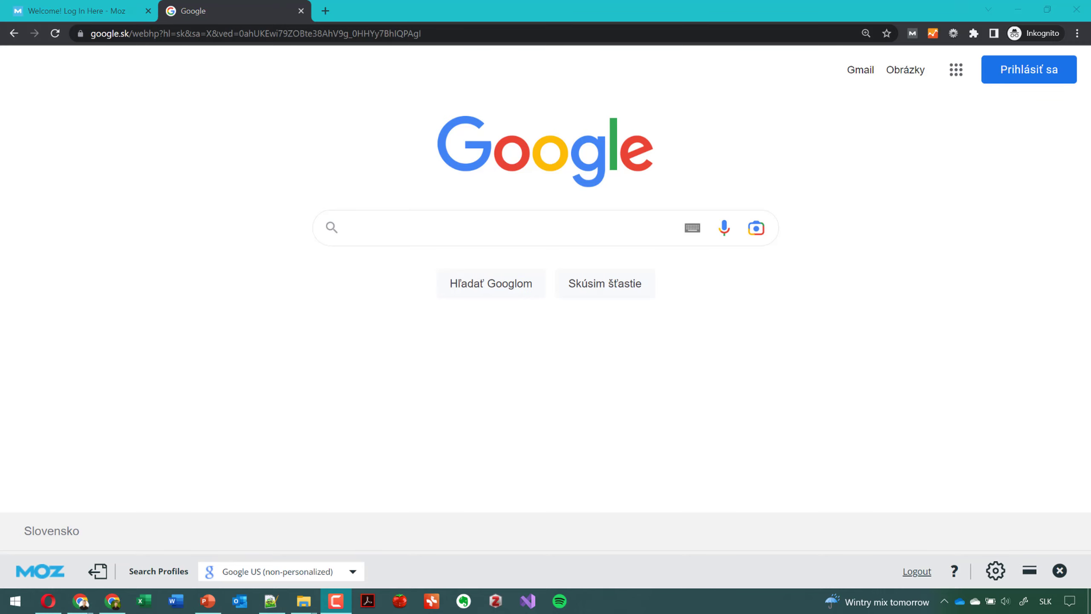
{"action": "left_click", "coordinate": [545, 225]}
{"action": "type", "text": "lego"}
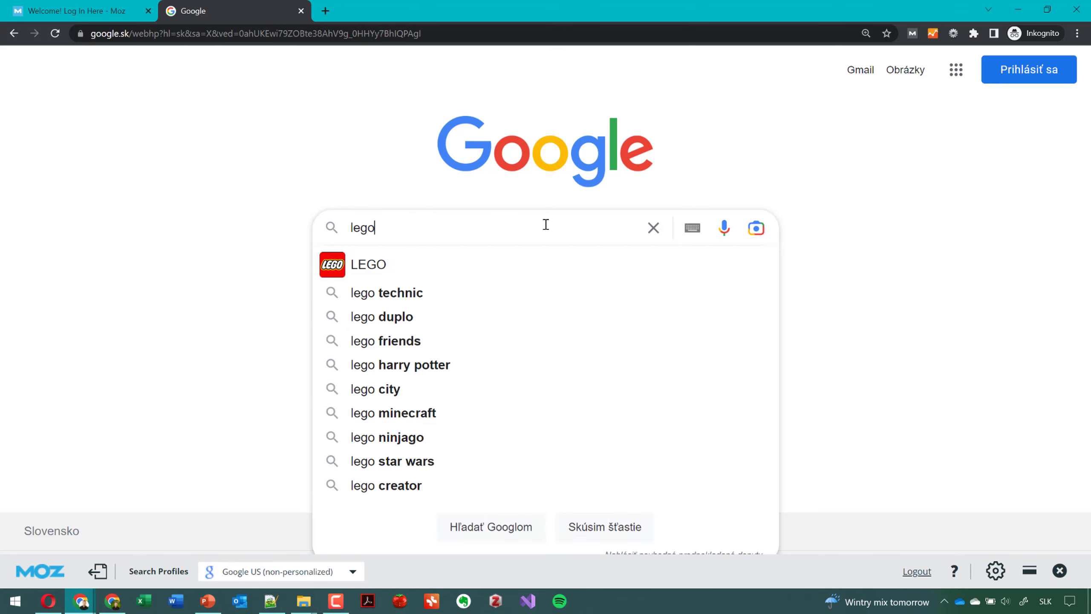
{"action": "key", "text": "Return"}
{"action": "scroll", "coordinate": [542, 221], "scroll_direction": "down", "scroll_amount": 5}
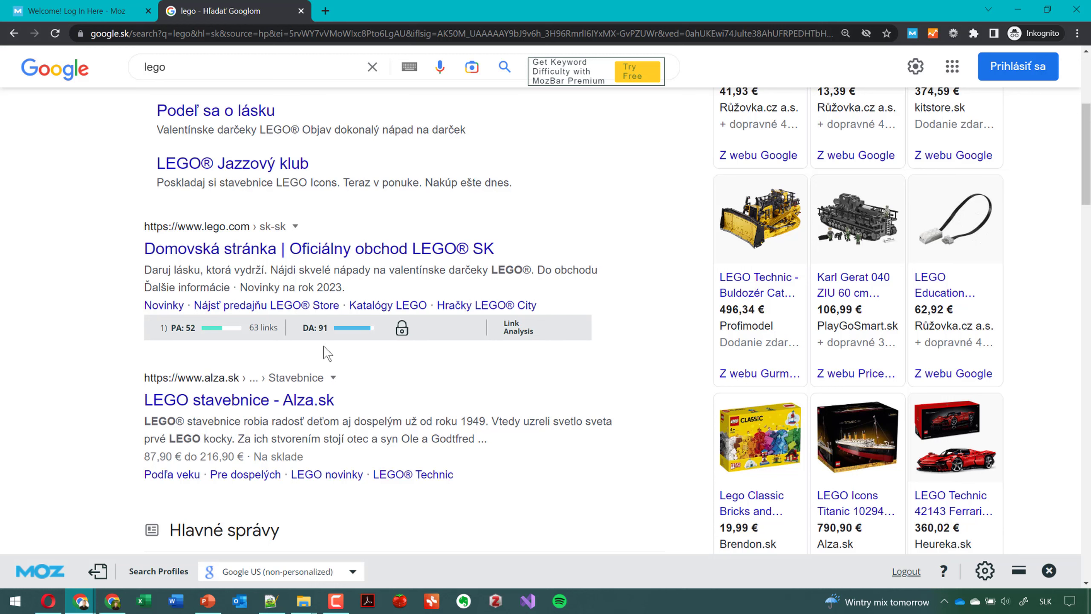
{"action": "scroll", "coordinate": [325, 352], "scroll_direction": "down", "scroll_amount": 1}
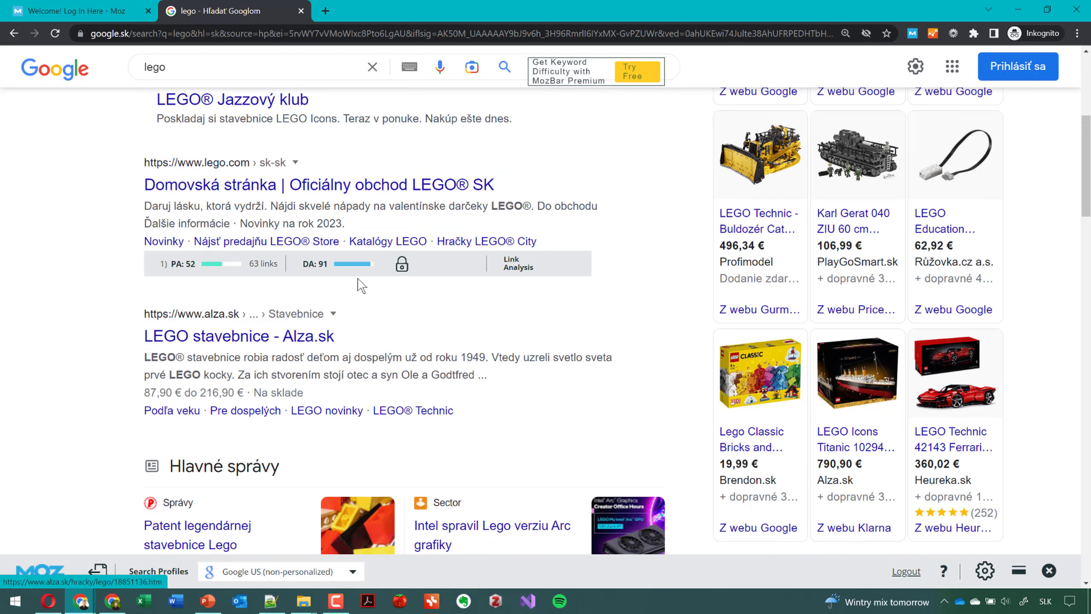
Search Google for "nhl" and examine the MozBar metrics of the nhl.com result.
{"action": "scroll", "coordinate": [327, 281], "scroll_direction": "up", "scroll_amount": 6}
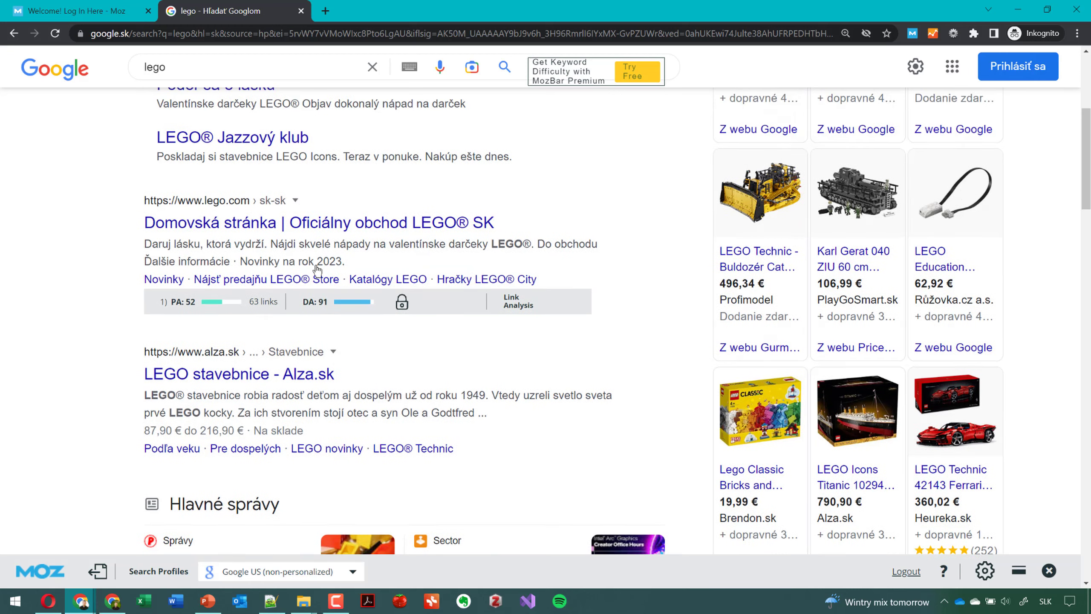
{"action": "type", "text": "/"}
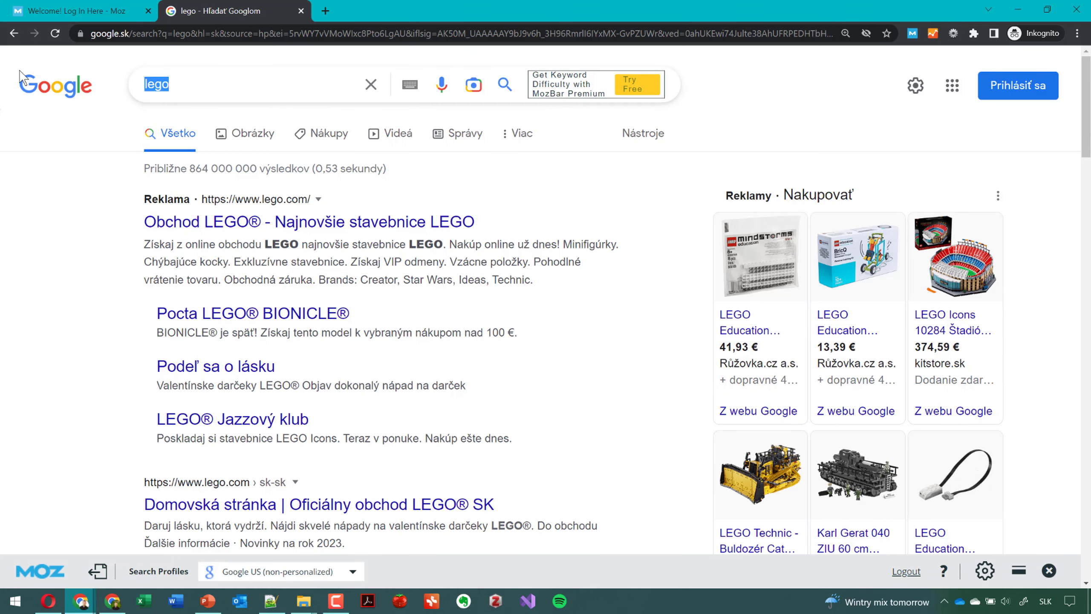
{"action": "type", "text": "nhl"}
{"action": "key", "text": "Return"}
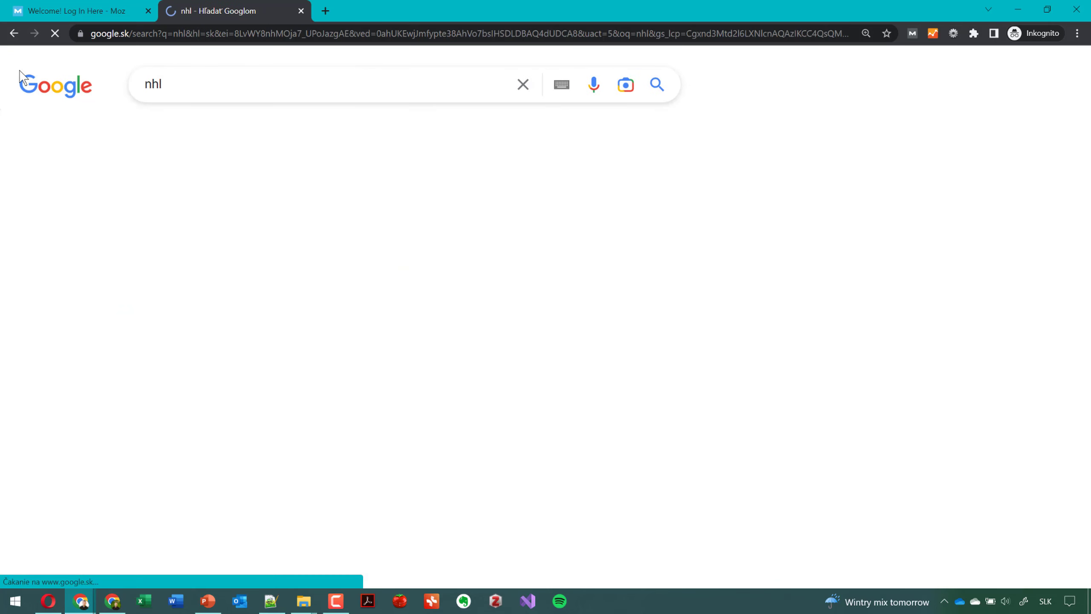
{"action": "scroll", "coordinate": [66, 215], "scroll_direction": "down", "scroll_amount": 1}
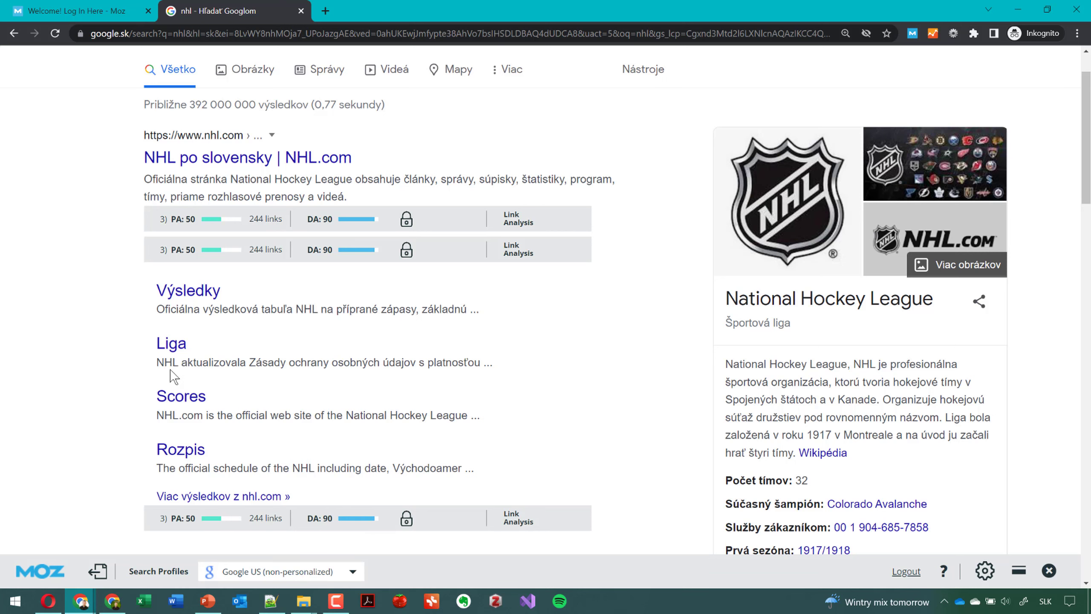
Search Google for "nba" and look through the results page for entries with MozBar metrics, down to ESPN and CBS Sports.
{"action": "scroll", "coordinate": [172, 374], "scroll_direction": "up", "scroll_amount": 1}
{"action": "double_click", "coordinate": [183, 84]}
{"action": "type", "text": "nba"}
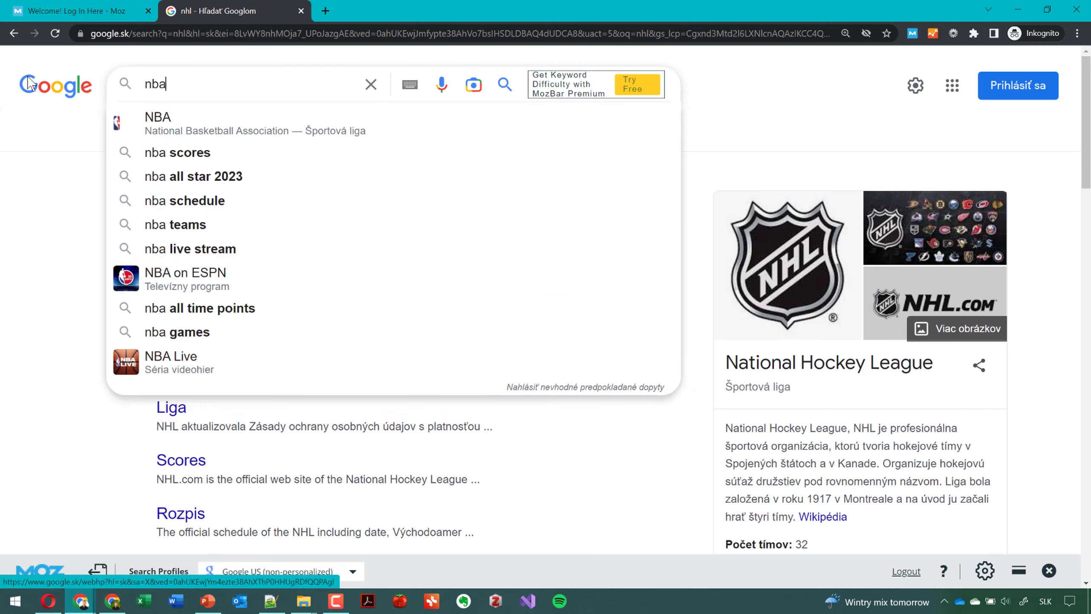
{"action": "key", "text": "Return"}
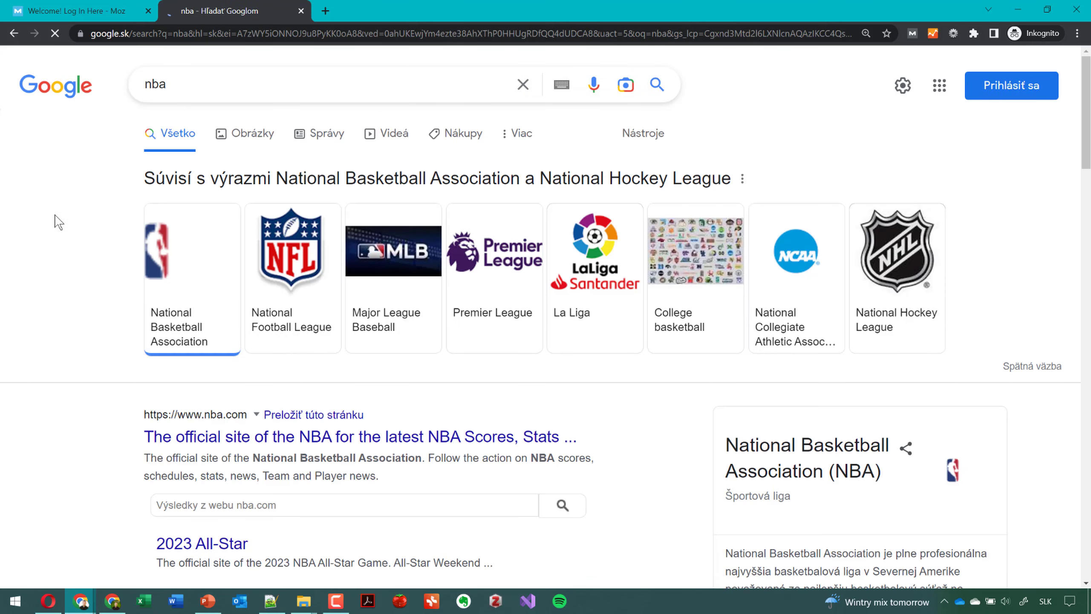
{"action": "scroll", "coordinate": [128, 310], "scroll_direction": "down", "scroll_amount": 1}
{"action": "scroll", "coordinate": [128, 310], "scroll_direction": "down", "scroll_amount": 5}
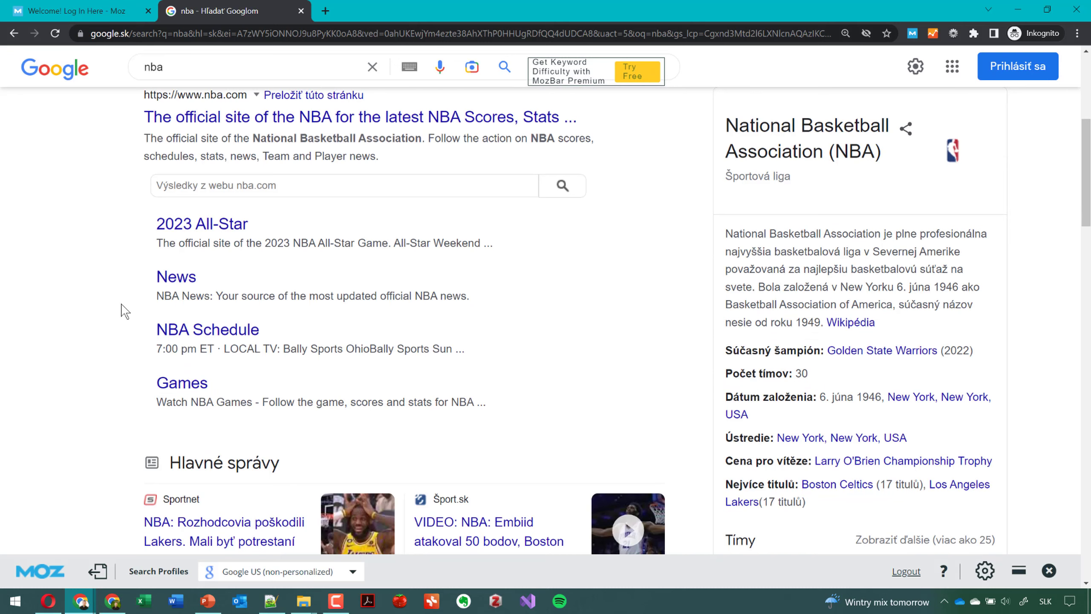
{"action": "scroll", "coordinate": [125, 310], "scroll_direction": "up", "scroll_amount": 2}
{"action": "scroll", "coordinate": [125, 310], "scroll_direction": "down", "scroll_amount": 9}
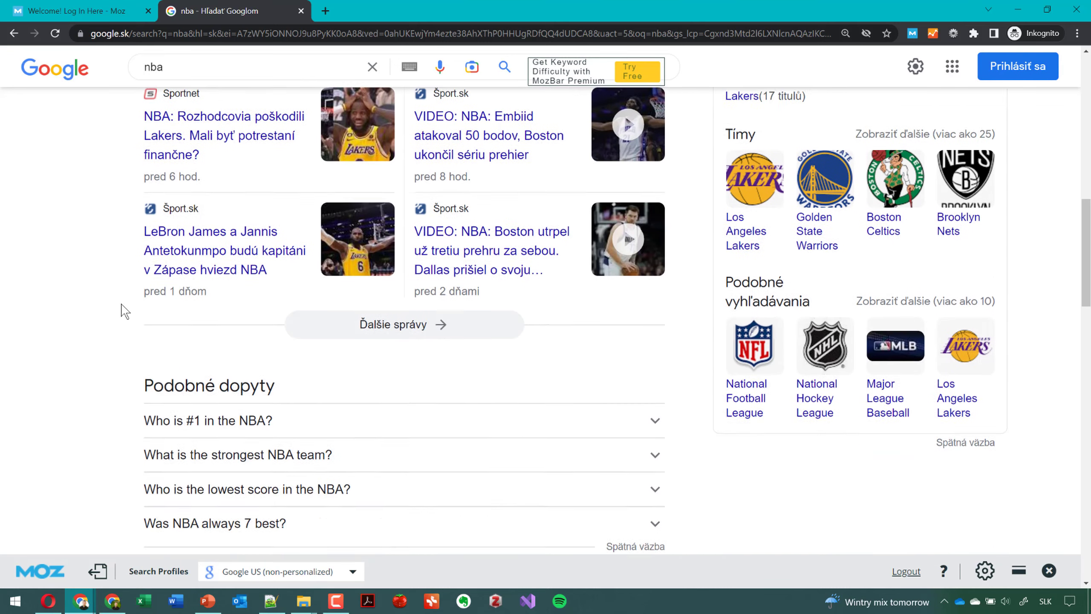
{"action": "scroll", "coordinate": [125, 310], "scroll_direction": "down", "scroll_amount": 9}
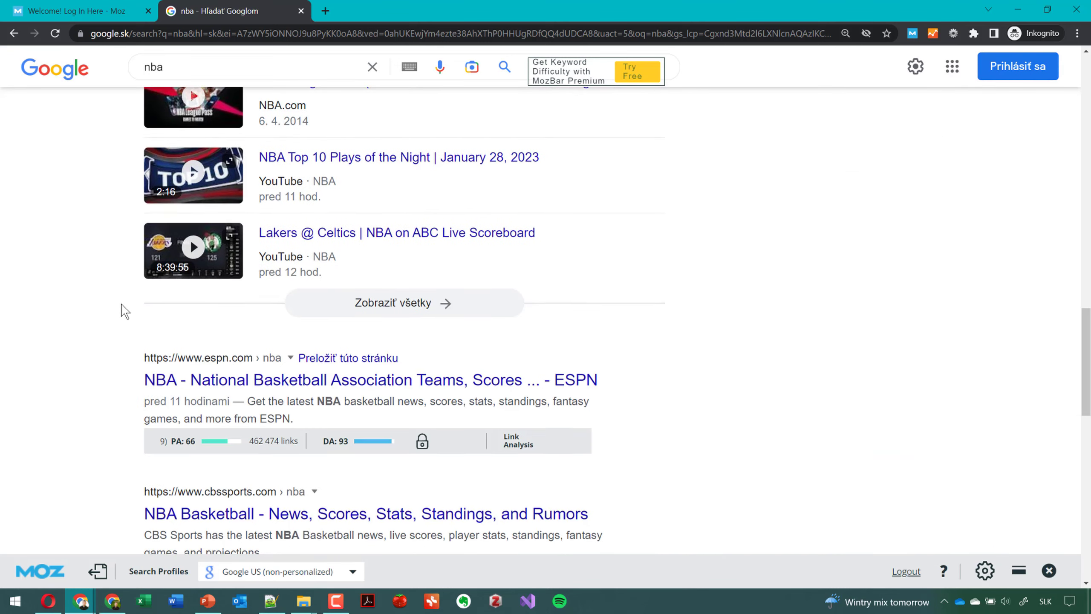
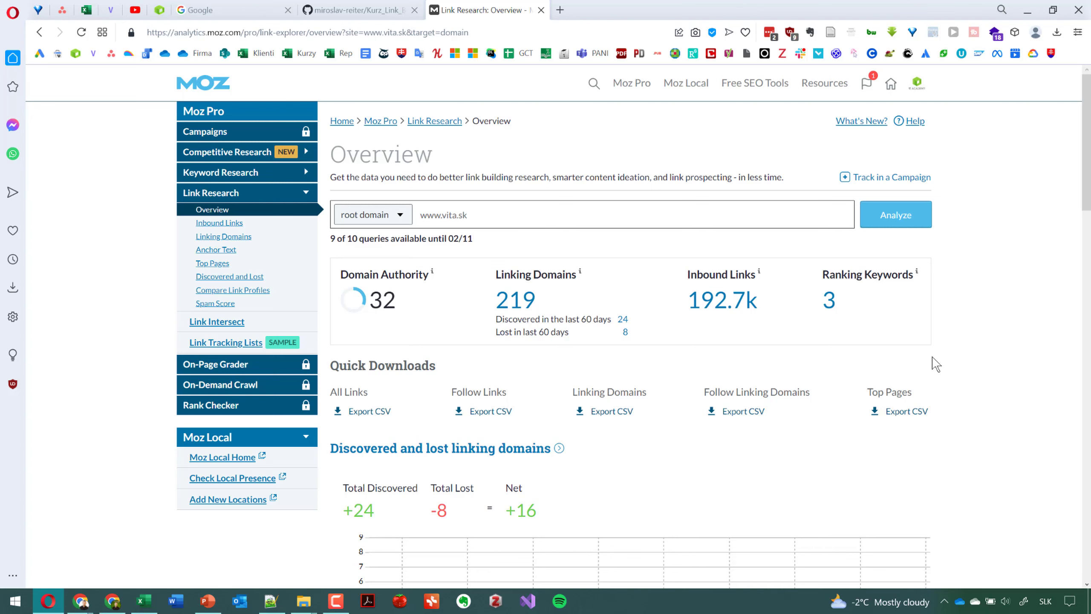
{"action": "left_click", "coordinate": [215, 602]}
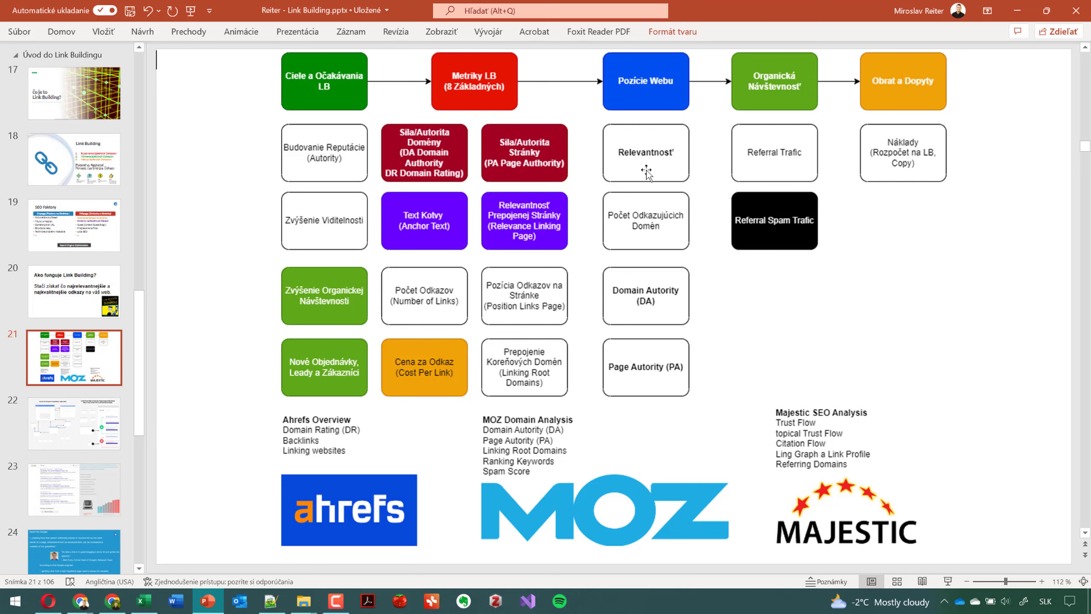
{"action": "left_click", "coordinate": [1017, 10]}
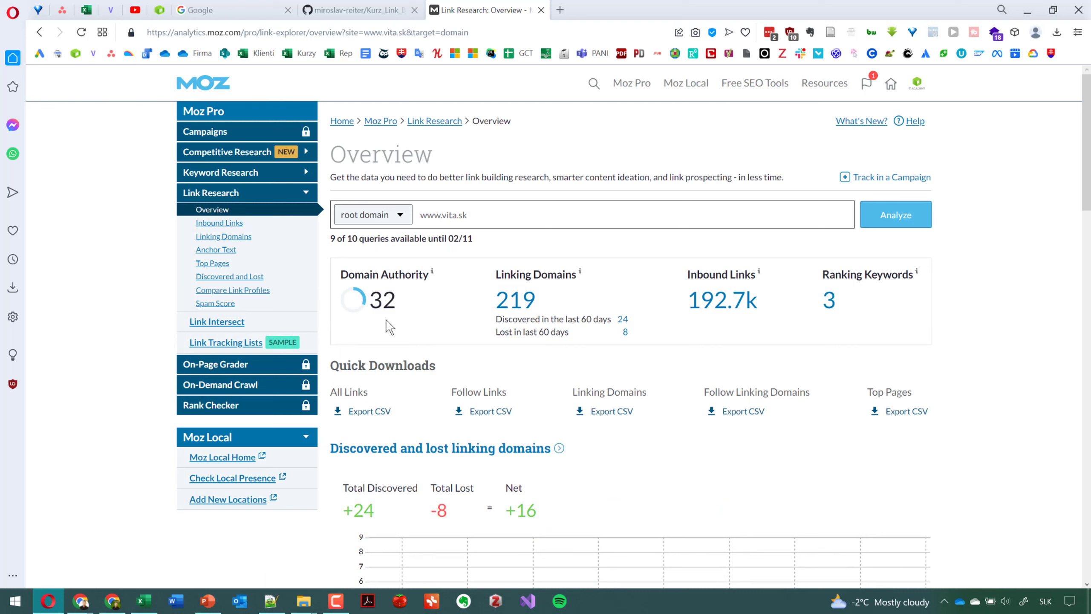
{"action": "mouse_move", "coordinate": [435, 277]}
{"action": "mouse_move", "coordinate": [583, 275]}
{"action": "mouse_move", "coordinate": [761, 272]}
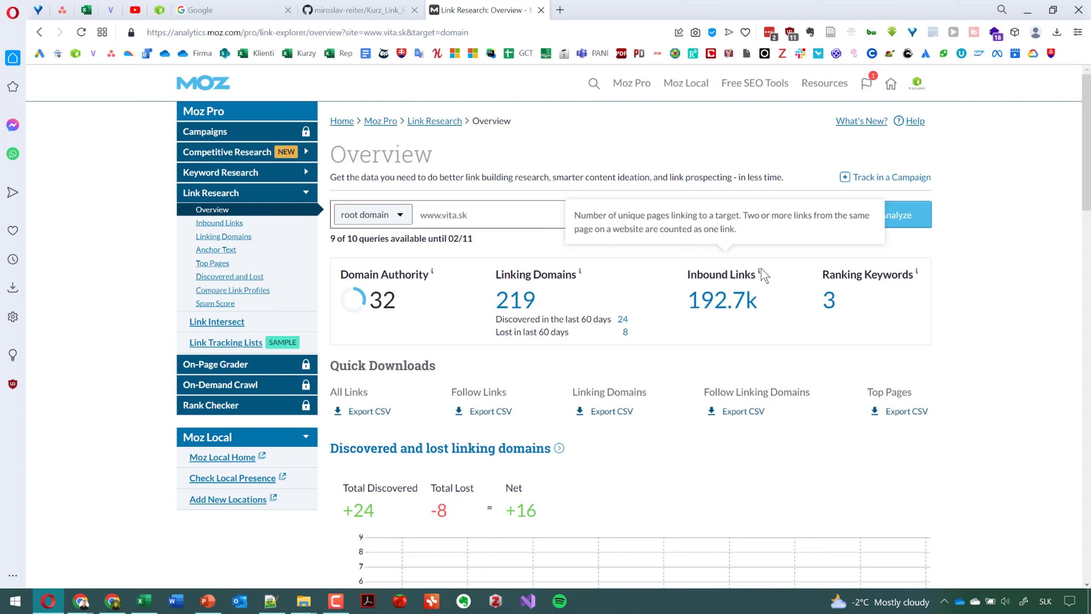
{"action": "mouse_move", "coordinate": [918, 273]}
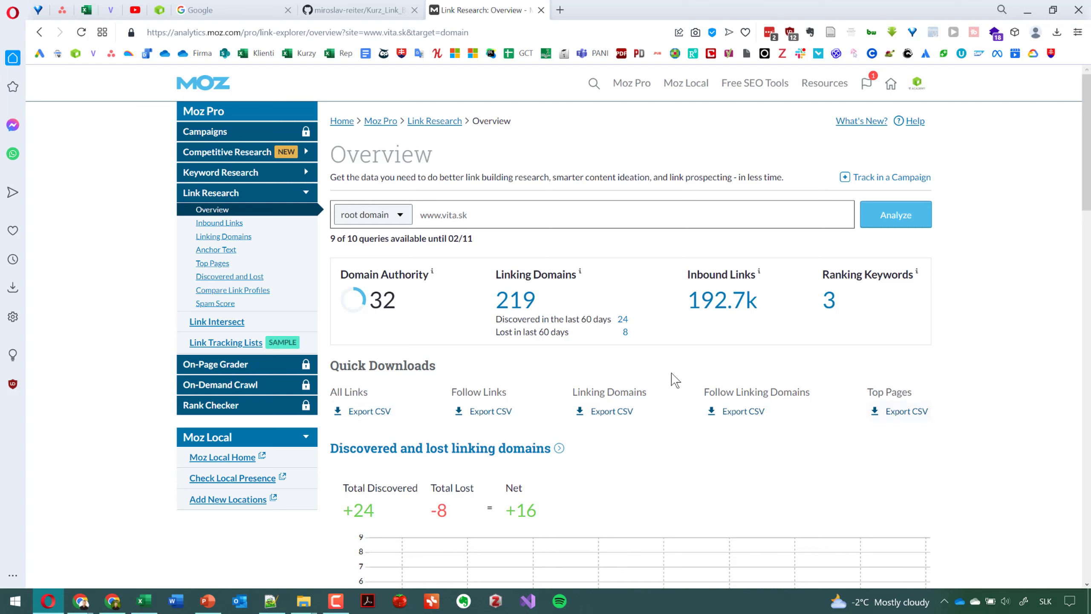
{"action": "left_click", "coordinate": [376, 412]}
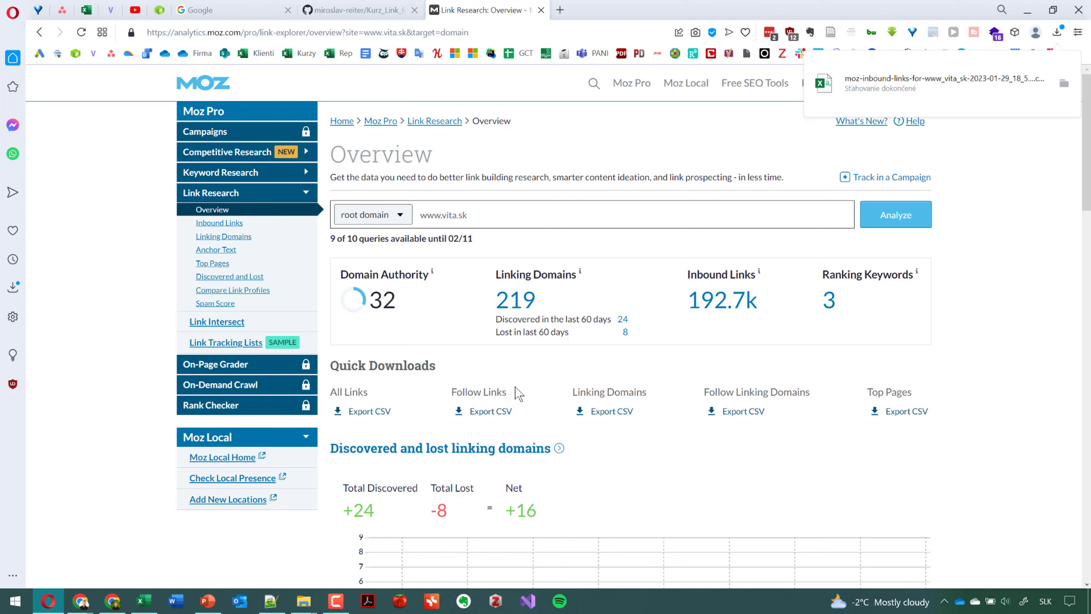
{"action": "left_click", "coordinate": [494, 412]}
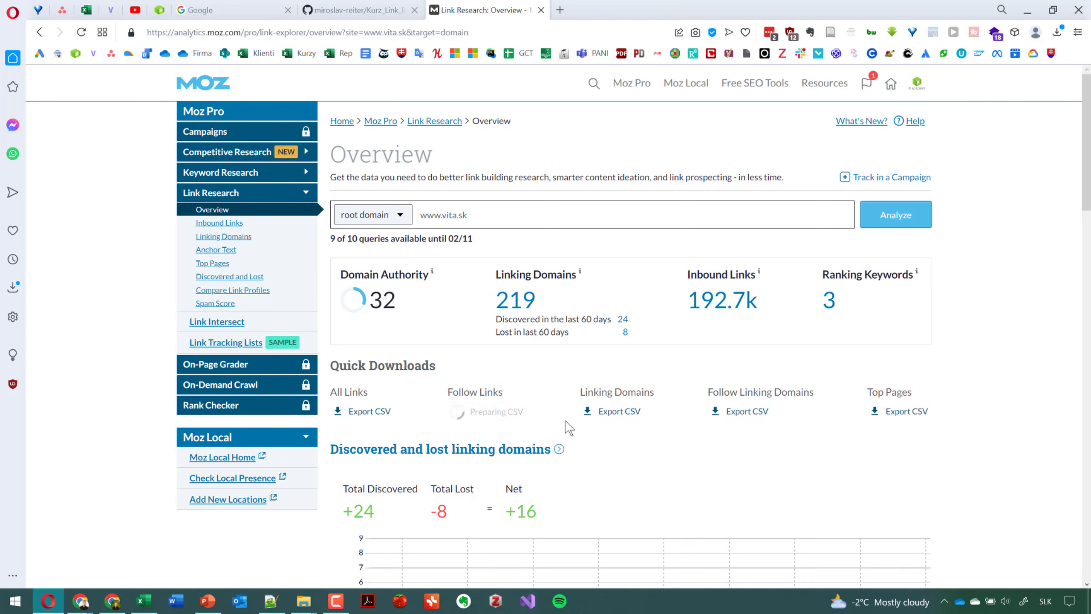
{"action": "left_click", "coordinate": [607, 414]}
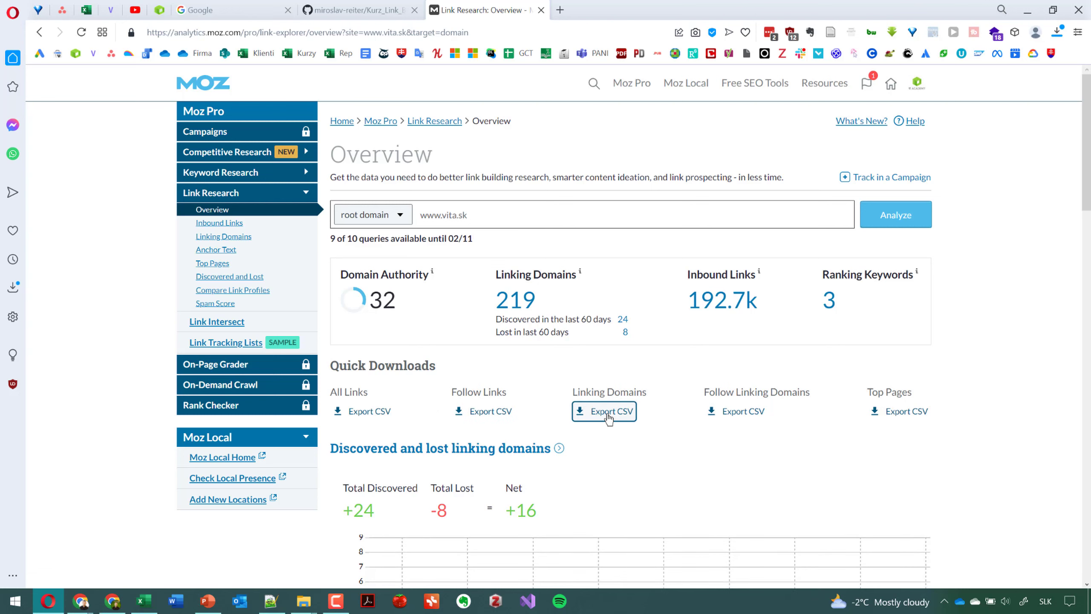
Examine the rest of the overview: discovered and lost domains, metrics over time, follow vs nofollow, top links, pages, anchor text and domains by DA.
{"action": "scroll", "coordinate": [650, 473], "scroll_direction": "down", "scroll_amount": 8}
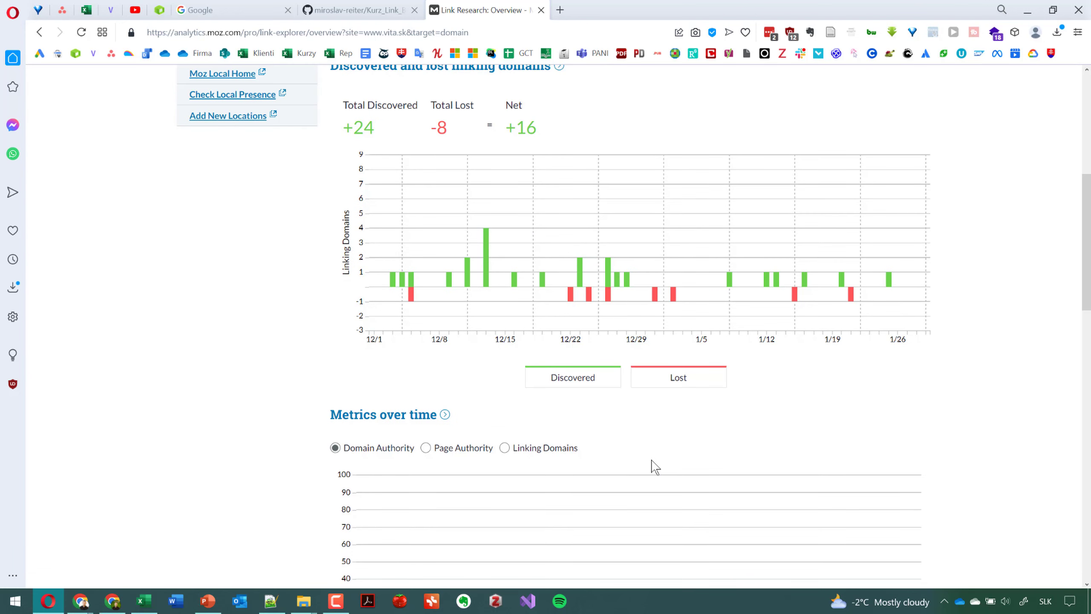
{"action": "scroll", "coordinate": [651, 465], "scroll_direction": "down", "scroll_amount": 6}
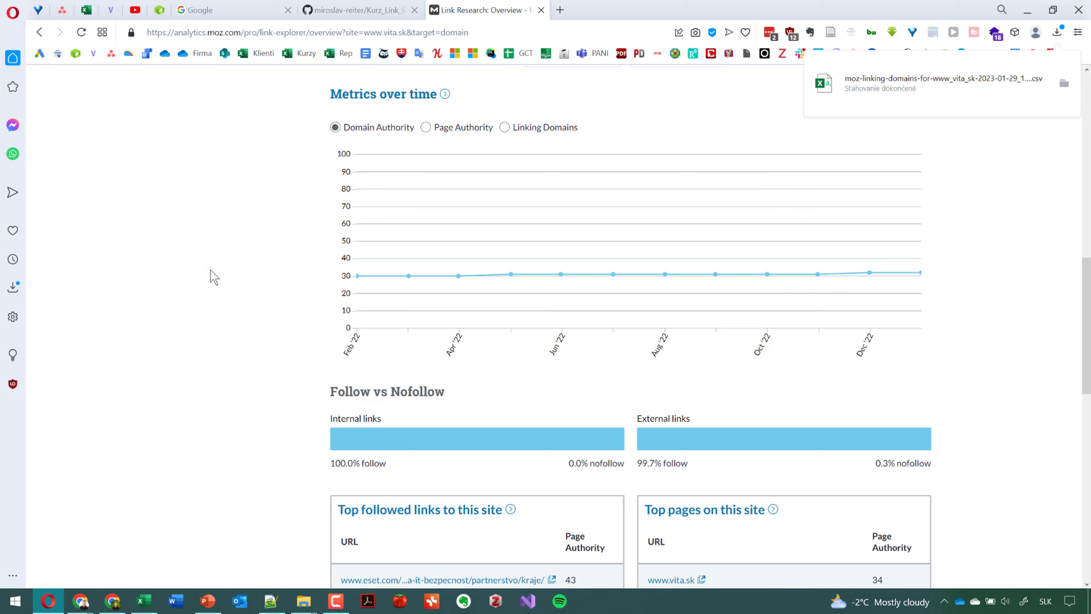
{"action": "scroll", "coordinate": [228, 284], "scroll_direction": "down", "scroll_amount": 1}
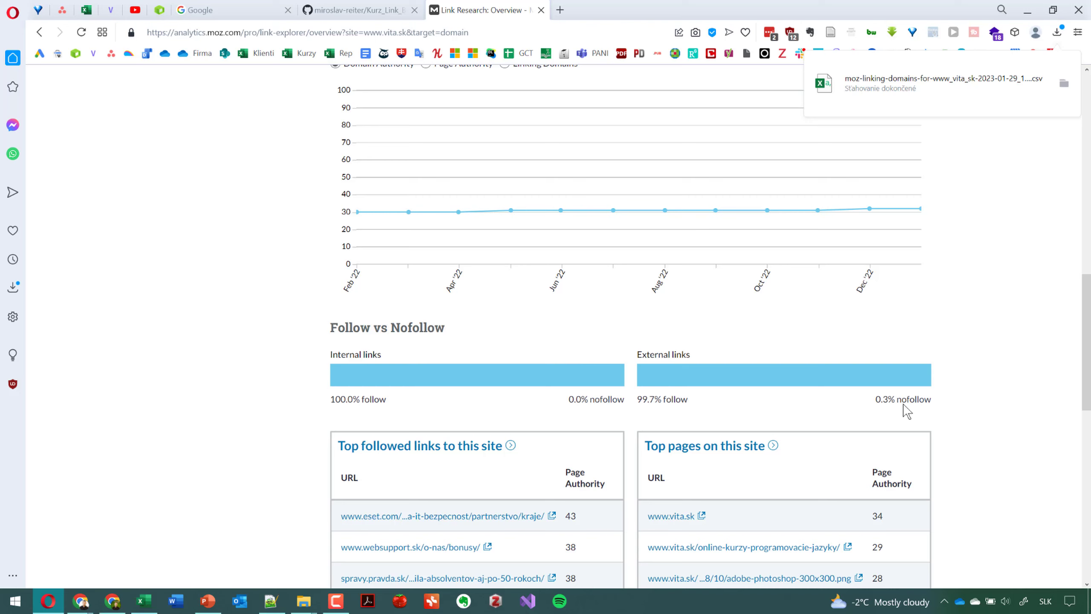
{"action": "scroll", "coordinate": [904, 400], "scroll_direction": "down", "scroll_amount": 1}
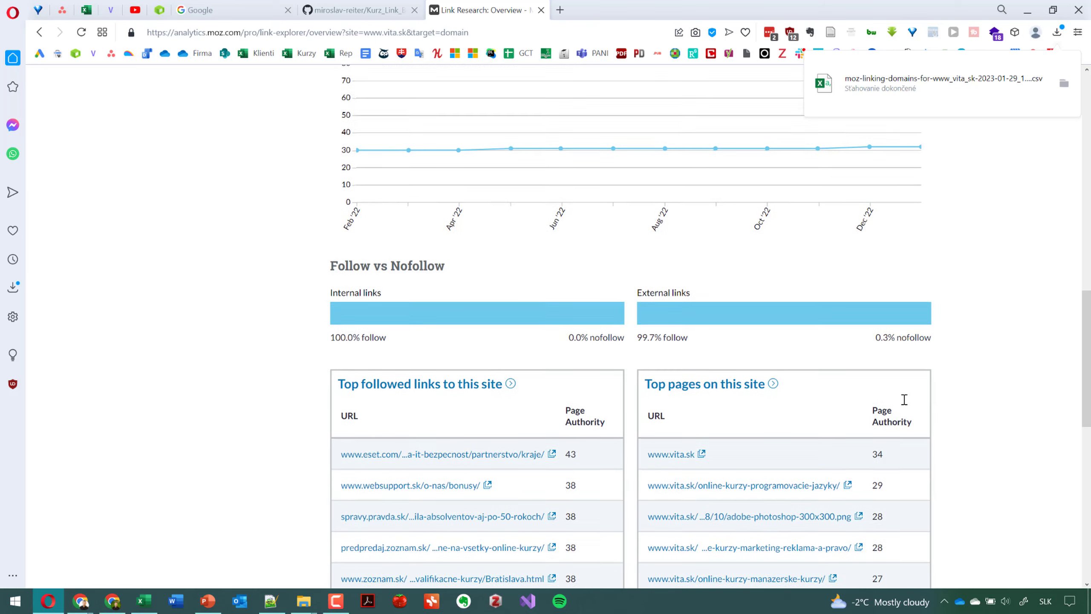
{"action": "scroll", "coordinate": [905, 399], "scroll_direction": "down", "scroll_amount": 1}
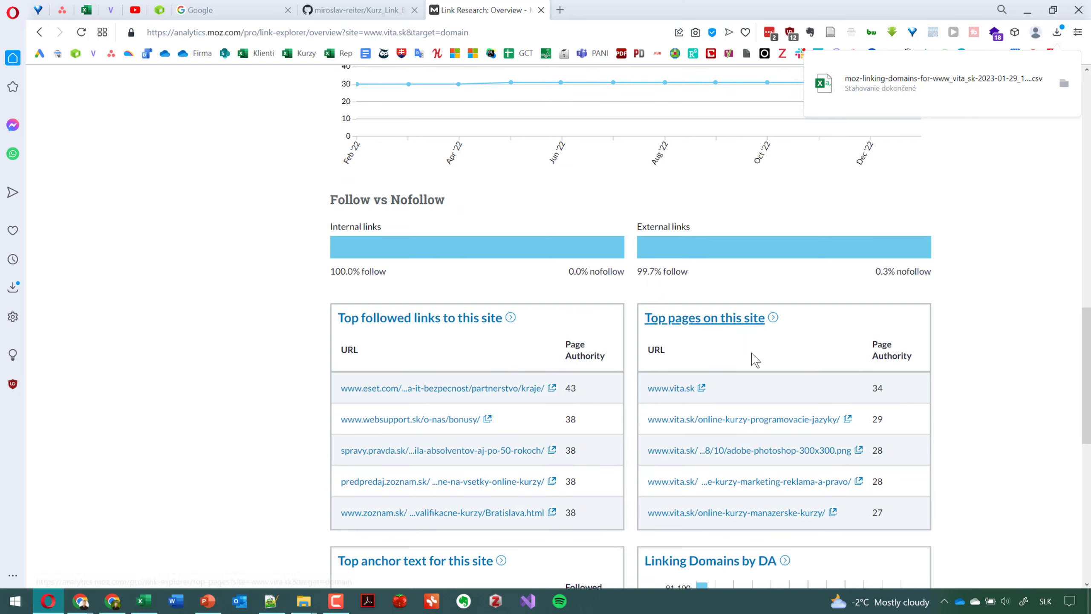
{"action": "scroll", "coordinate": [752, 430], "scroll_direction": "down", "scroll_amount": 4}
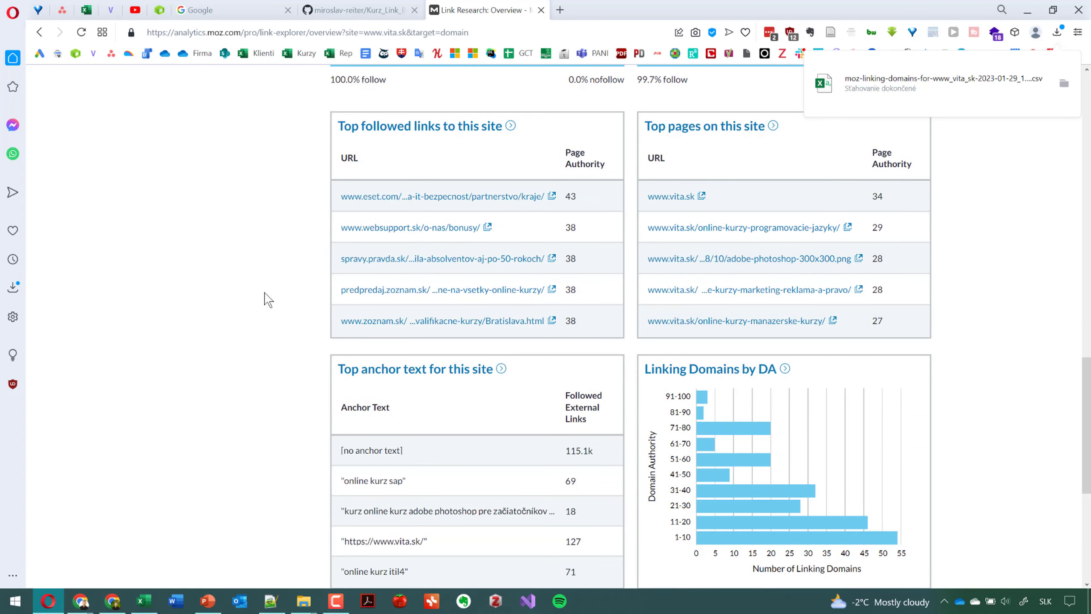
{"action": "scroll", "coordinate": [267, 301], "scroll_direction": "down", "scroll_amount": 3}
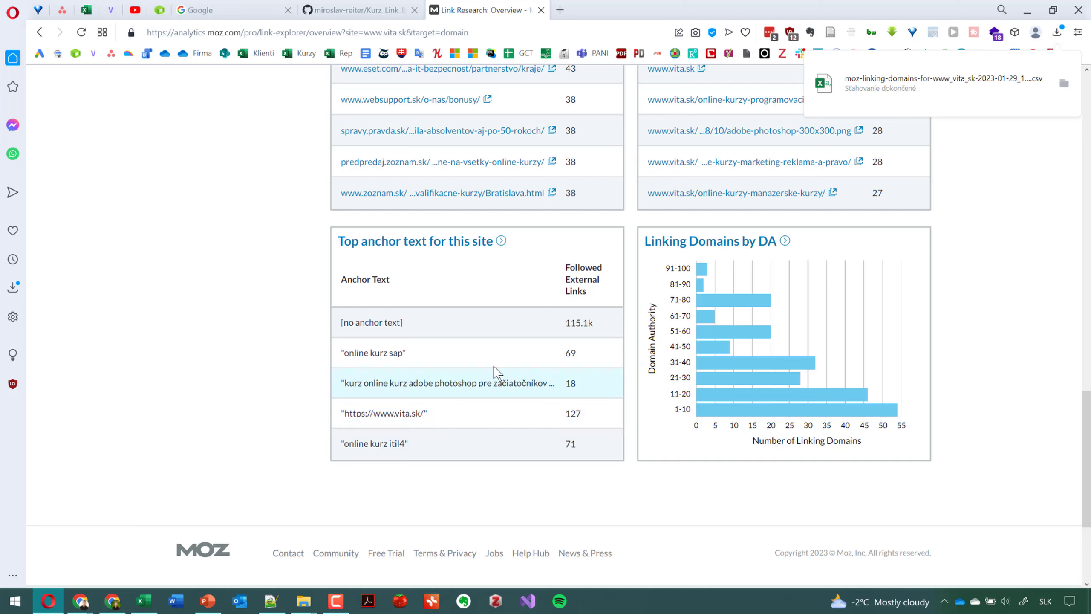
{"action": "scroll", "coordinate": [511, 406], "scroll_direction": "up", "scroll_amount": 15}
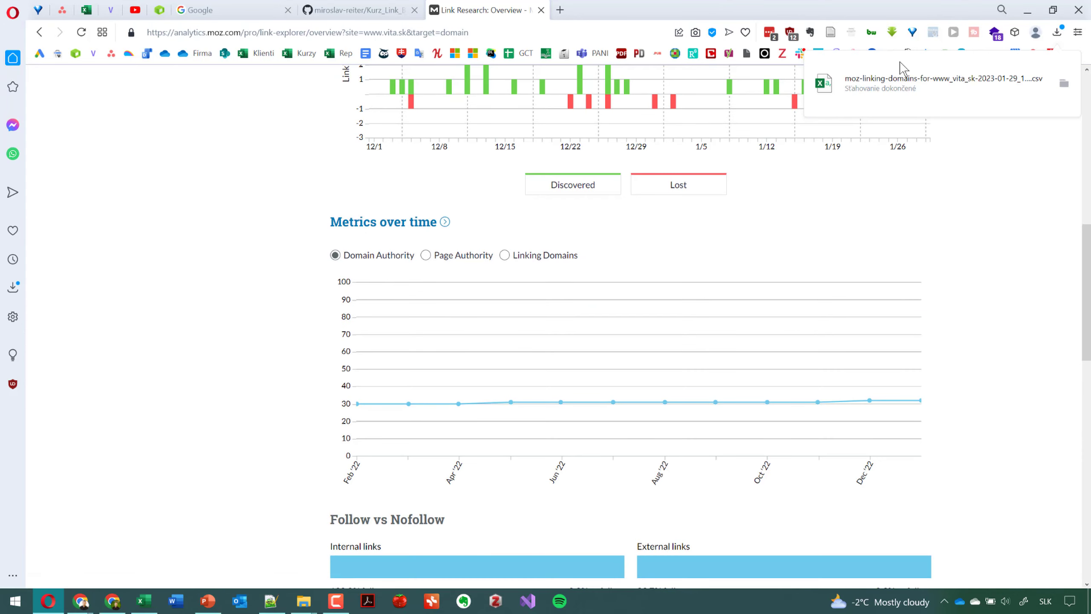
Minimize the browser and Excel windows to reach the desktop, and open the exported inbound-links CSV in Excel.
{"action": "left_click", "coordinate": [1028, 10]}
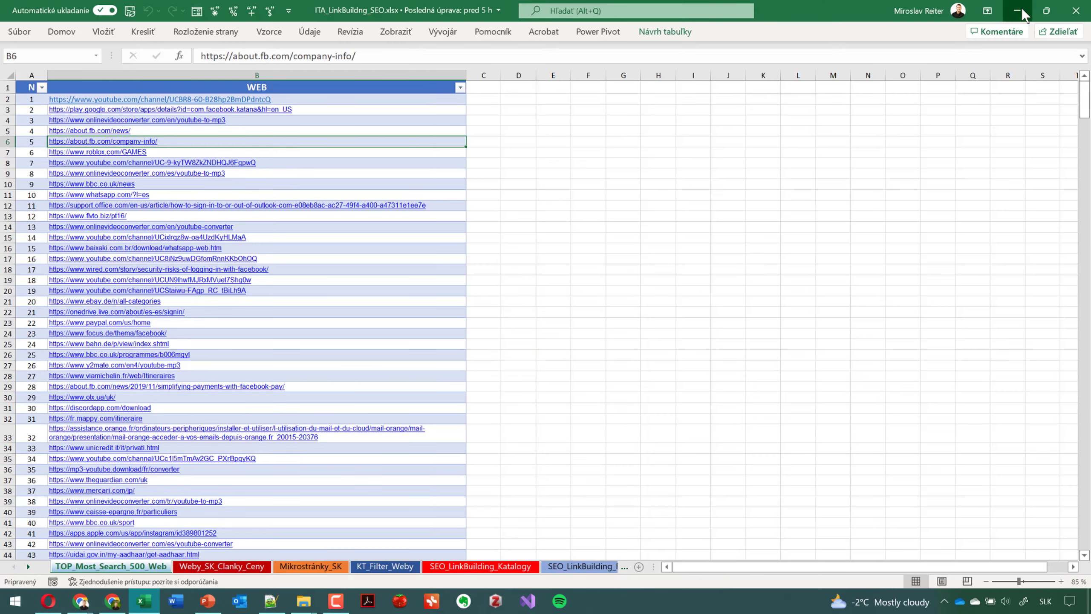
{"action": "left_click", "coordinate": [1030, 9]}
{"action": "left_click", "coordinate": [871, 29]}
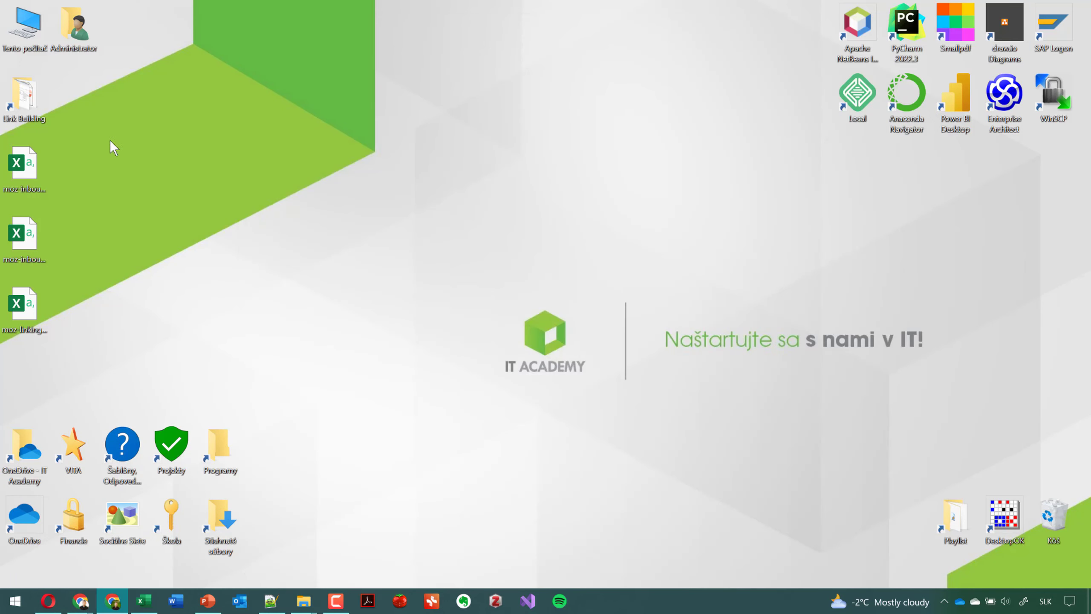
{"action": "left_click", "coordinate": [17, 170]}
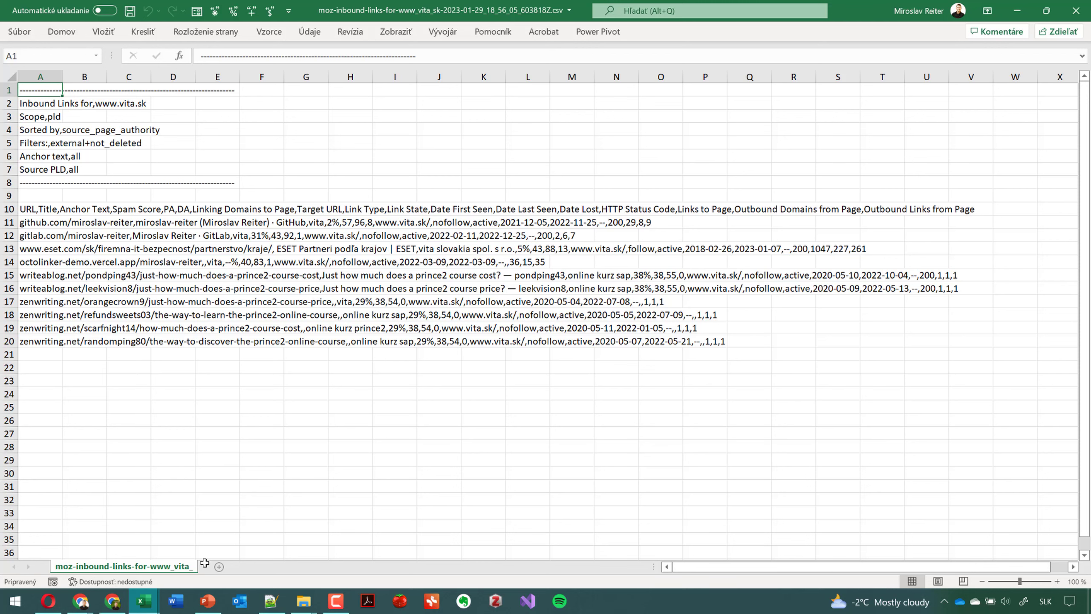
Add a blank sheet to the inbound-links CSV file, and close the file without saving.
{"action": "left_click", "coordinate": [219, 566]}
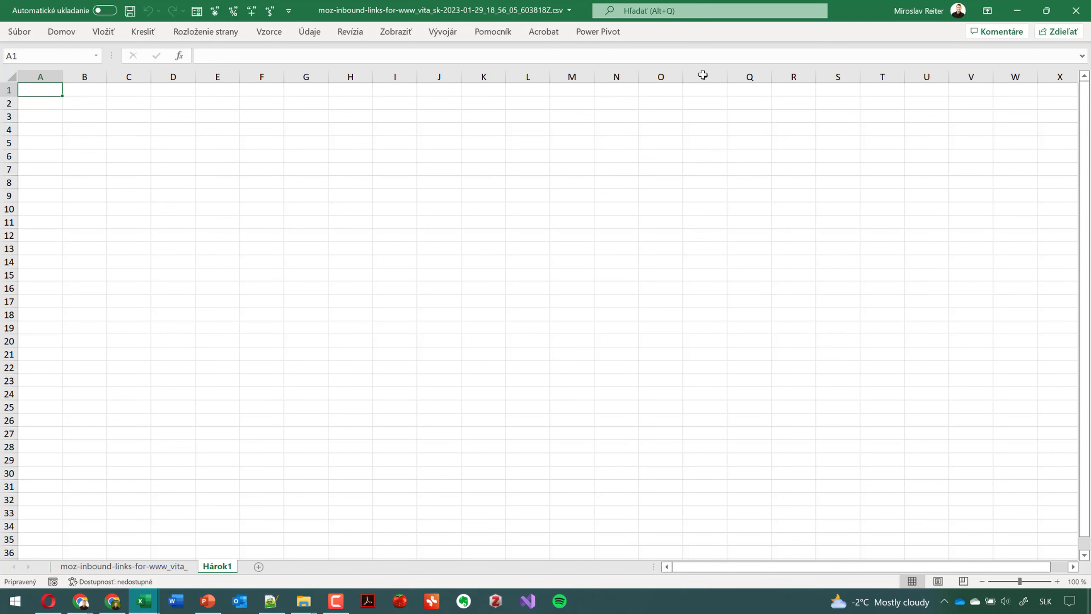
{"action": "left_click", "coordinate": [1089, 6]}
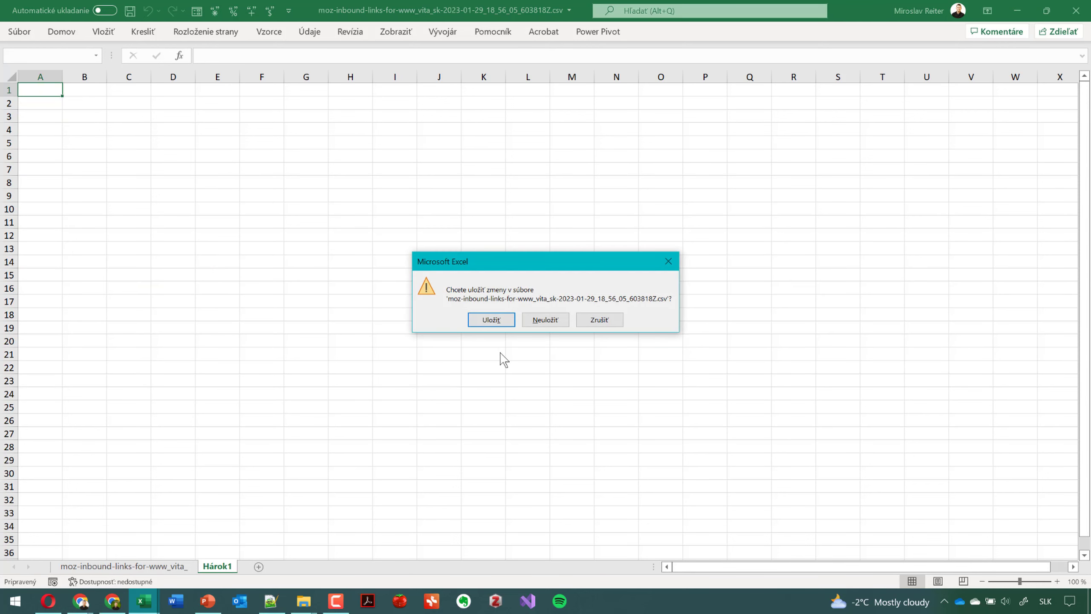
{"action": "left_click", "coordinate": [532, 322]}
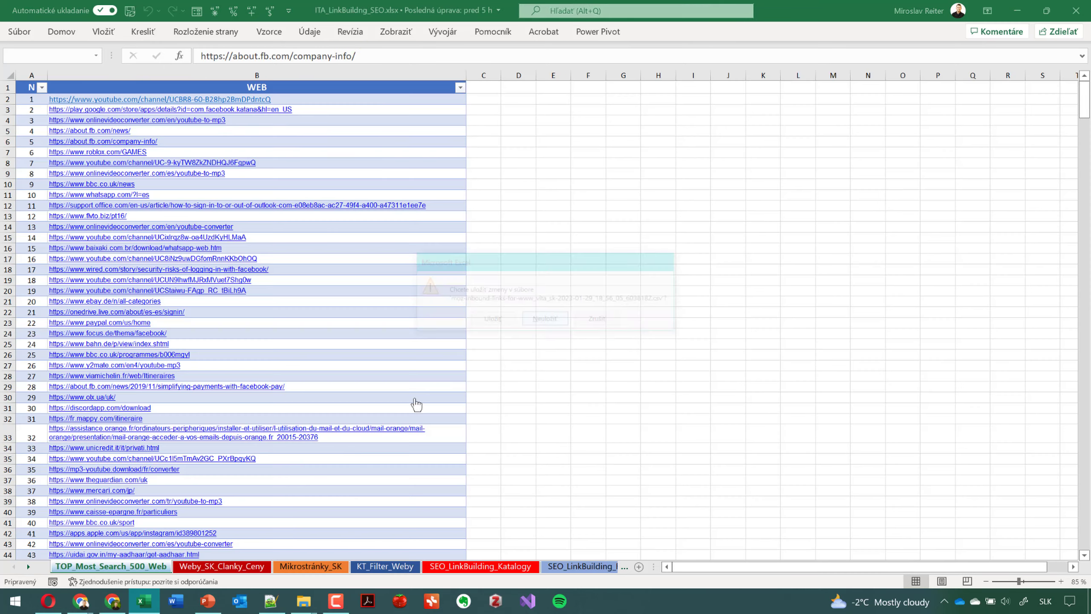
Create a blank Excel workbook and load moz-inbound-links-for-www_vita_sk-2023-01-29_18_56_05_603818Z.csv from the desktop into it as a comma-delimited data import.
{"action": "right_click", "coordinate": [154, 605]}
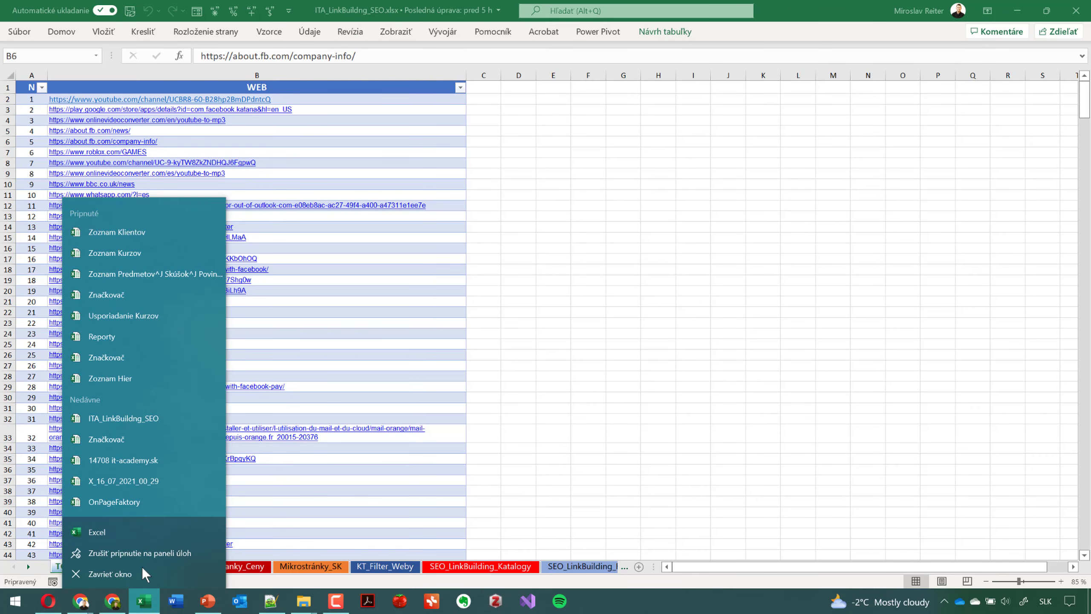
{"action": "left_click", "coordinate": [133, 533]}
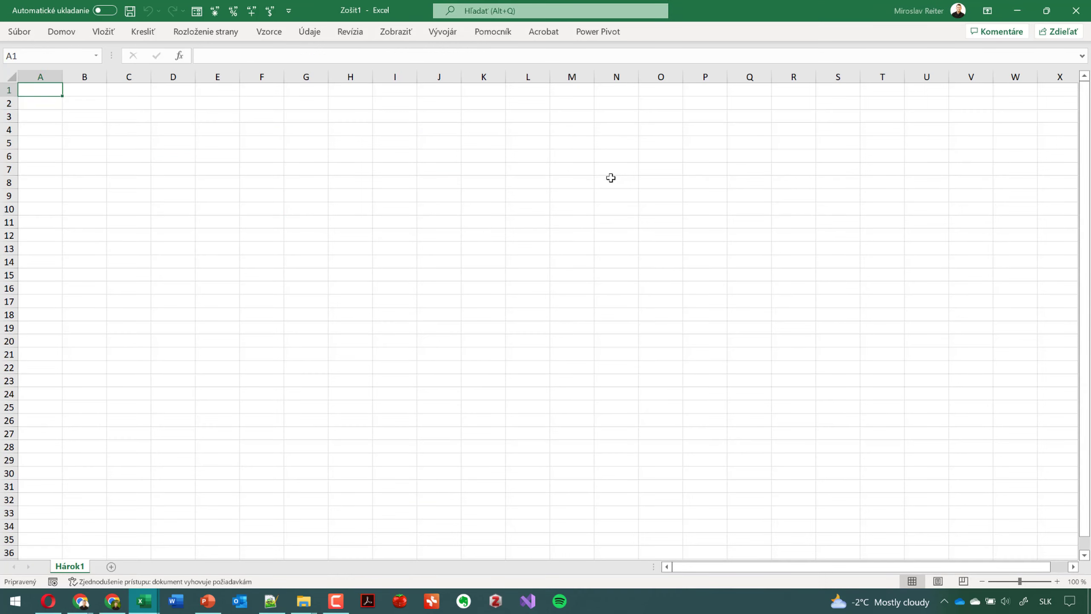
{"action": "left_click", "coordinate": [316, 36]}
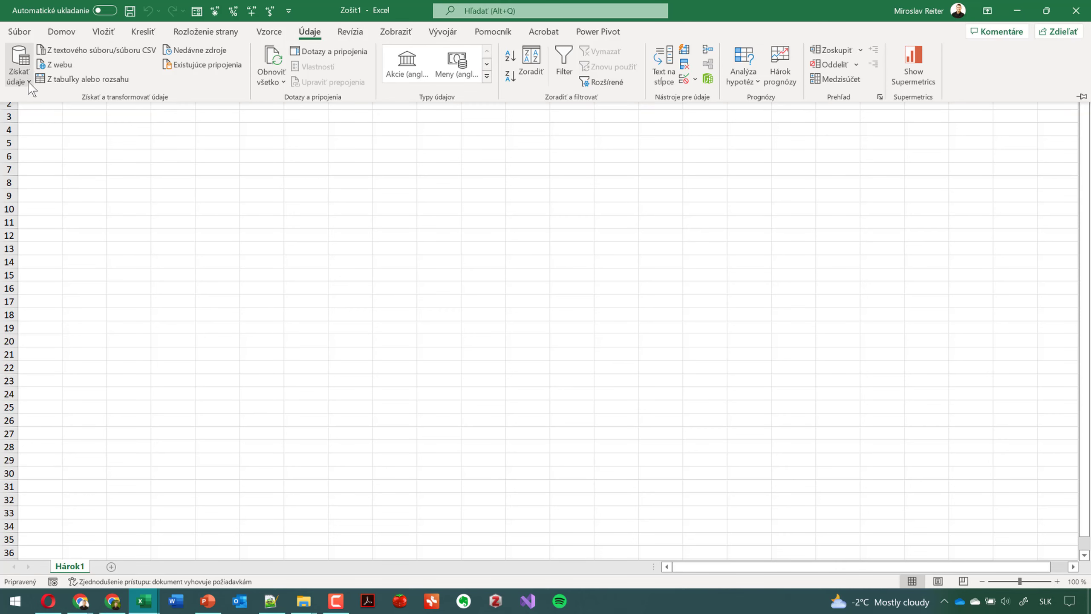
{"action": "left_click", "coordinate": [19, 68]}
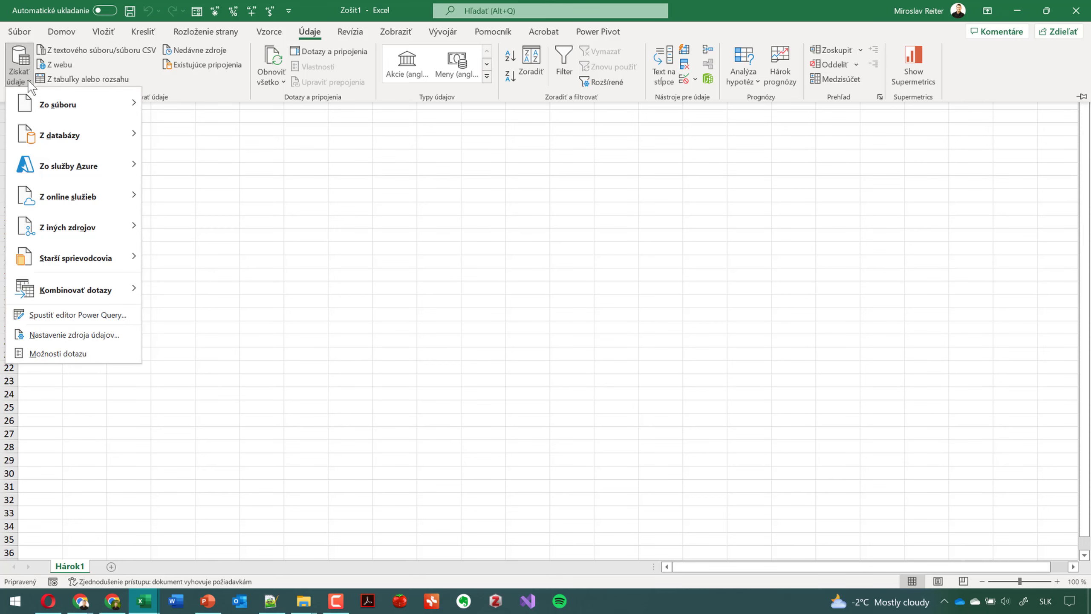
{"action": "mouse_move", "coordinate": [51, 113]}
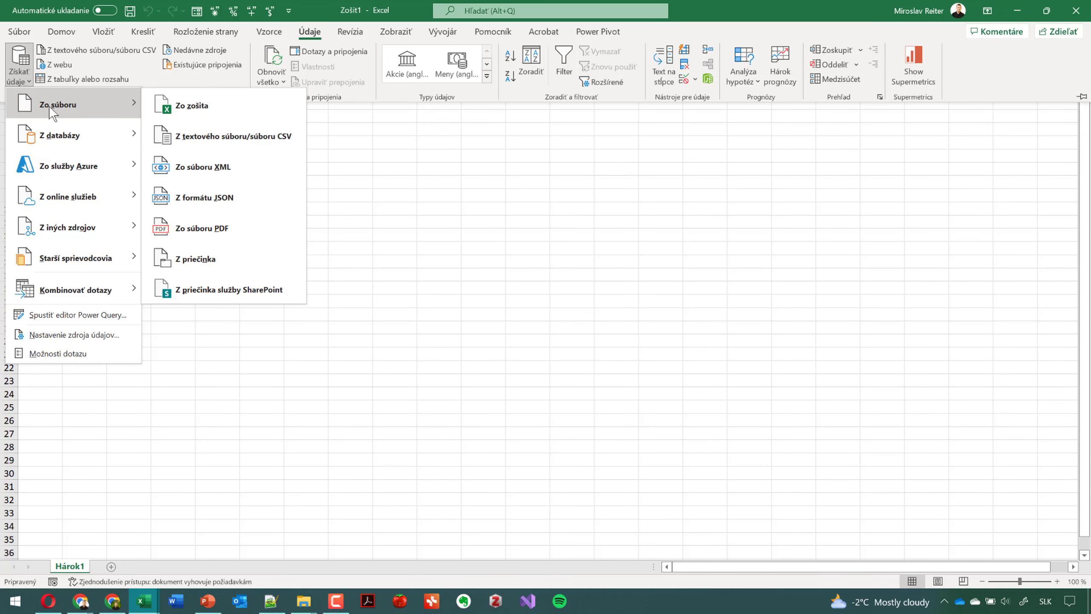
{"action": "left_click", "coordinate": [261, 144]}
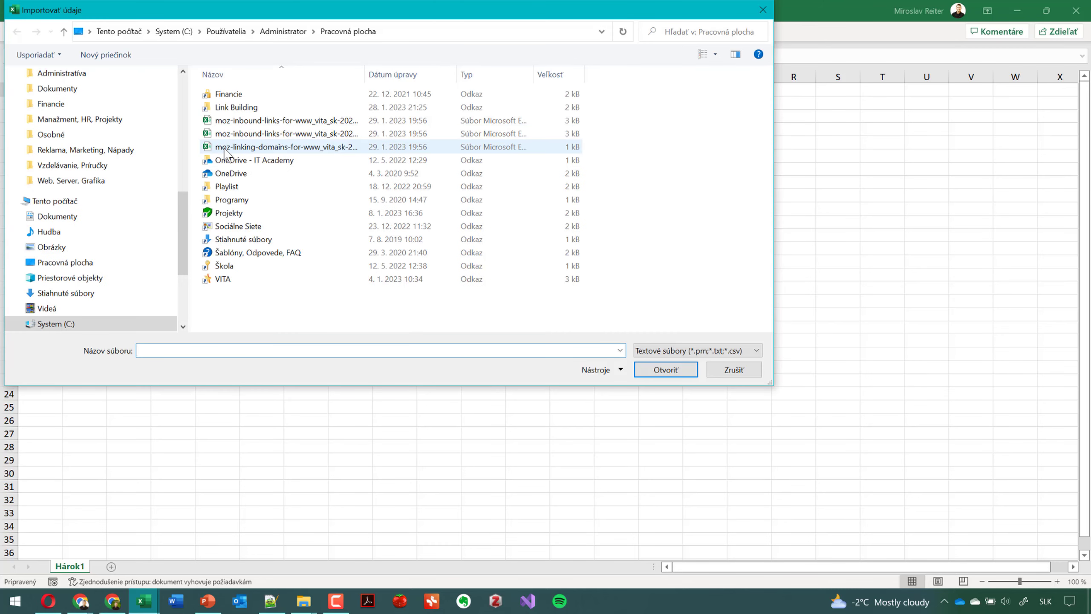
{"action": "left_click", "coordinate": [417, 70]}
{"action": "left_click", "coordinate": [293, 123]}
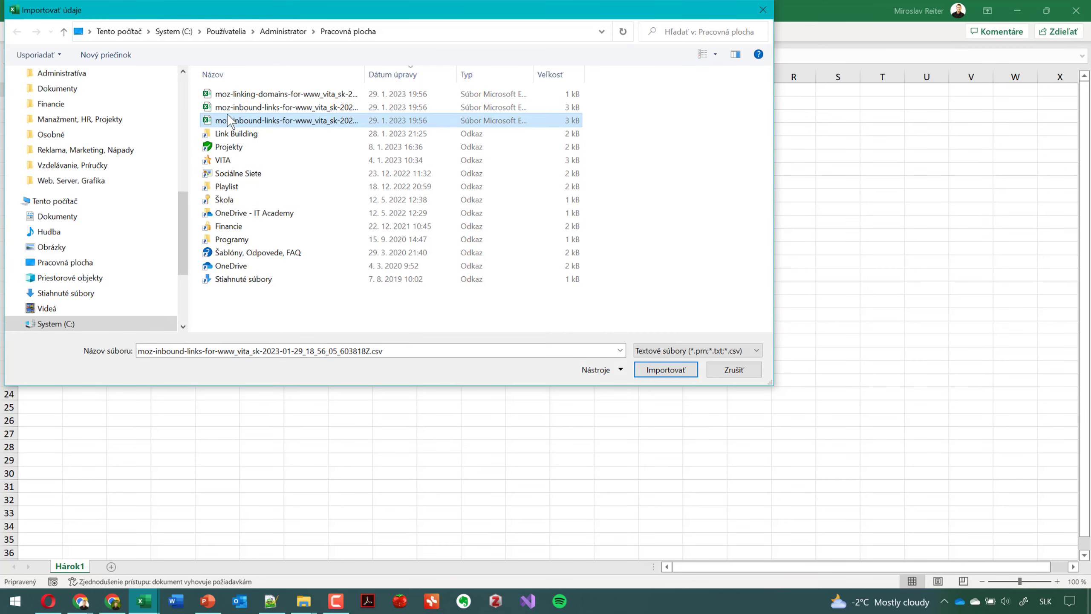
{"action": "double_click", "coordinate": [304, 121]}
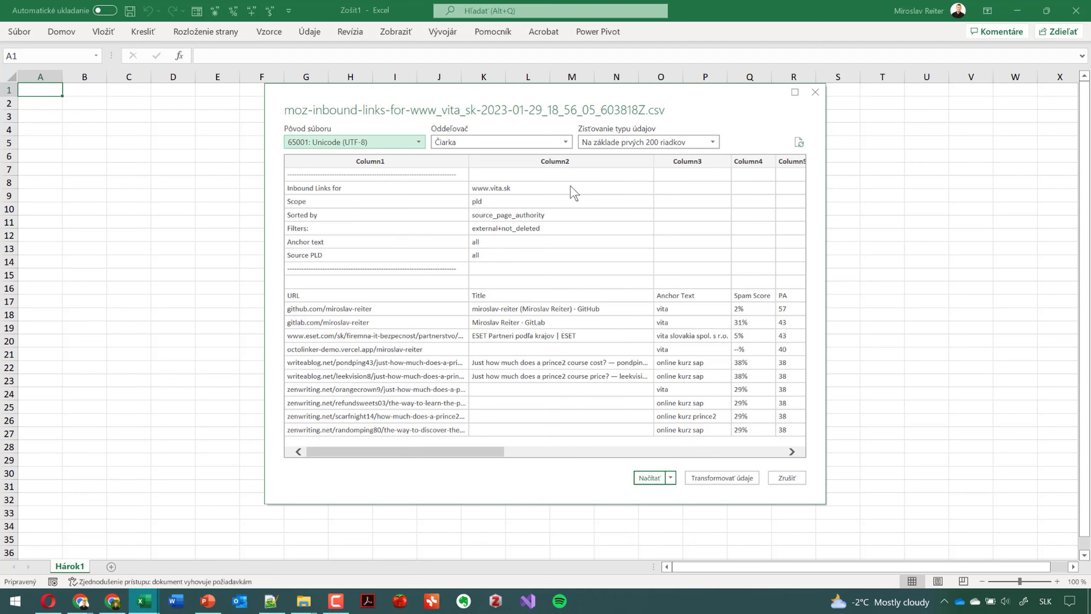
{"action": "left_click", "coordinate": [649, 478]}
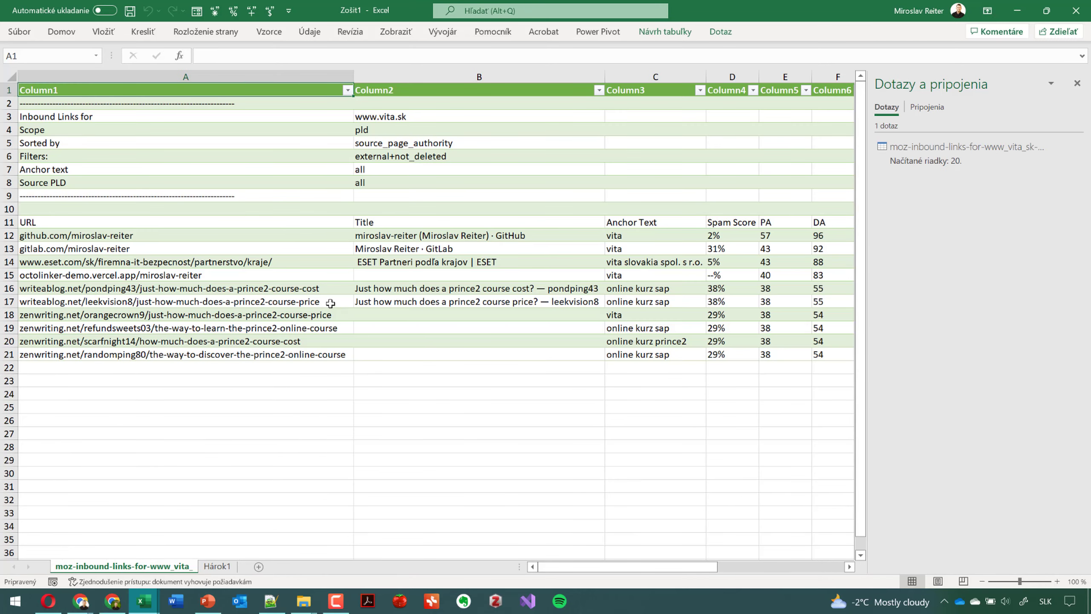
Move the report information block in A2:B9 below the link data, starting at cell A28.
{"action": "scroll", "coordinate": [330, 304], "scroll_direction": "down", "scroll_amount": 1}
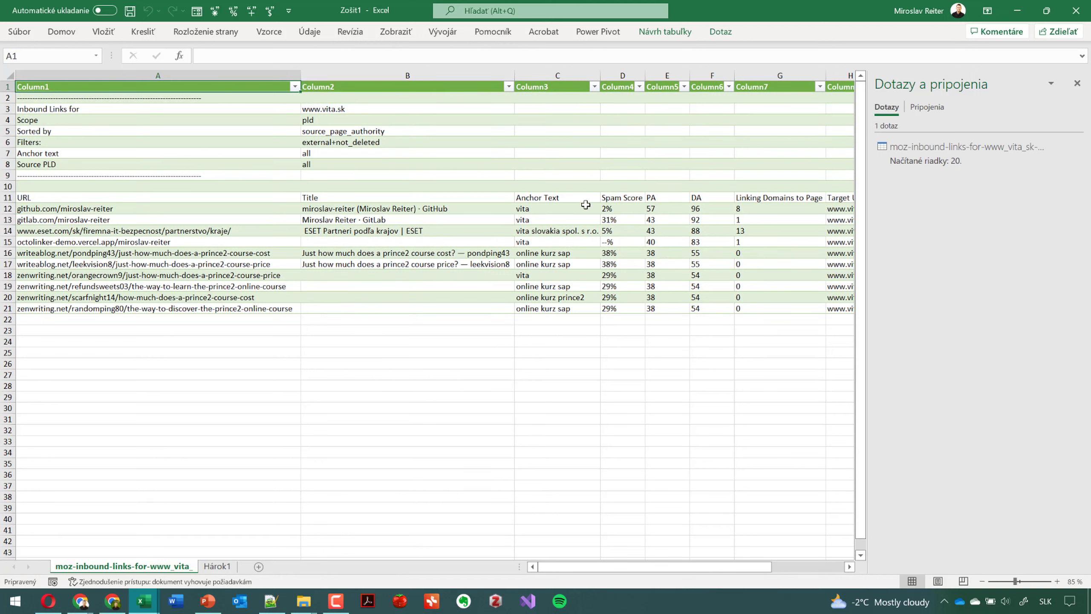
{"action": "key", "text": "ctrl"}
{"action": "left_click_drag", "start_coordinate": [119, 98], "coordinate": [511, 176]}
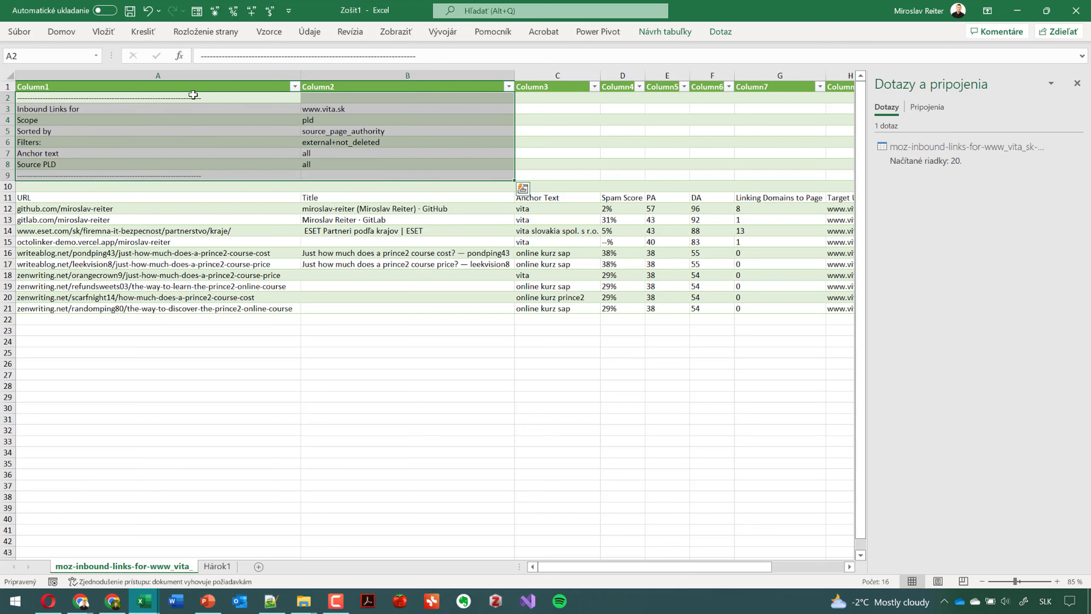
{"action": "key", "text": "ctrl+c"}
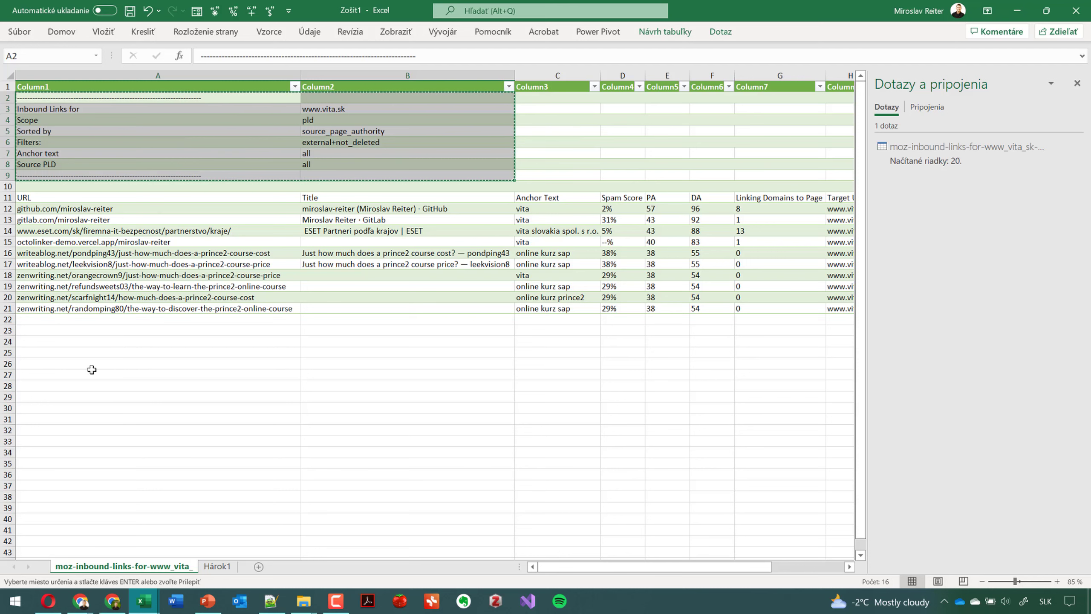
{"action": "left_click", "coordinate": [90, 384]}
{"action": "key", "text": "ctrl+v"}
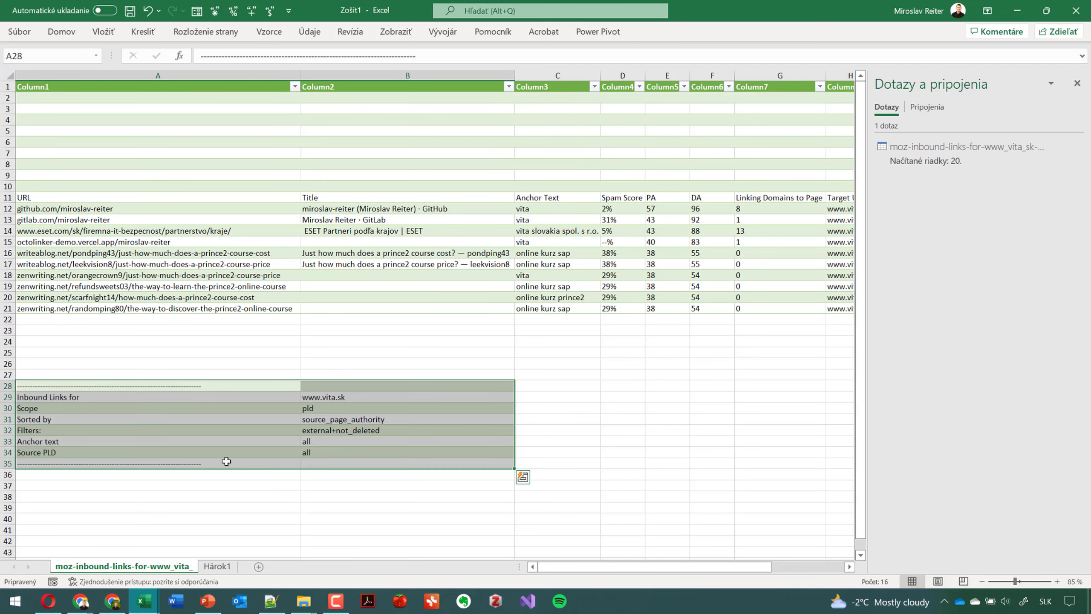
{"action": "left_click", "coordinate": [140, 352]}
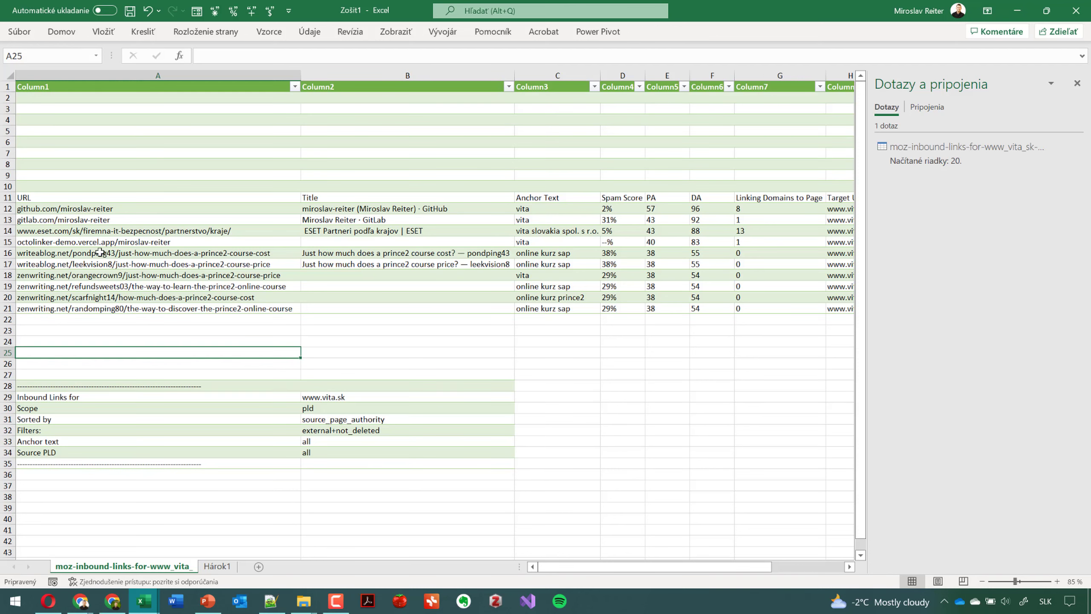
Delete the empty rows 2 to 10 between the table header and the link data.
{"action": "left_click", "coordinate": [6, 99]}
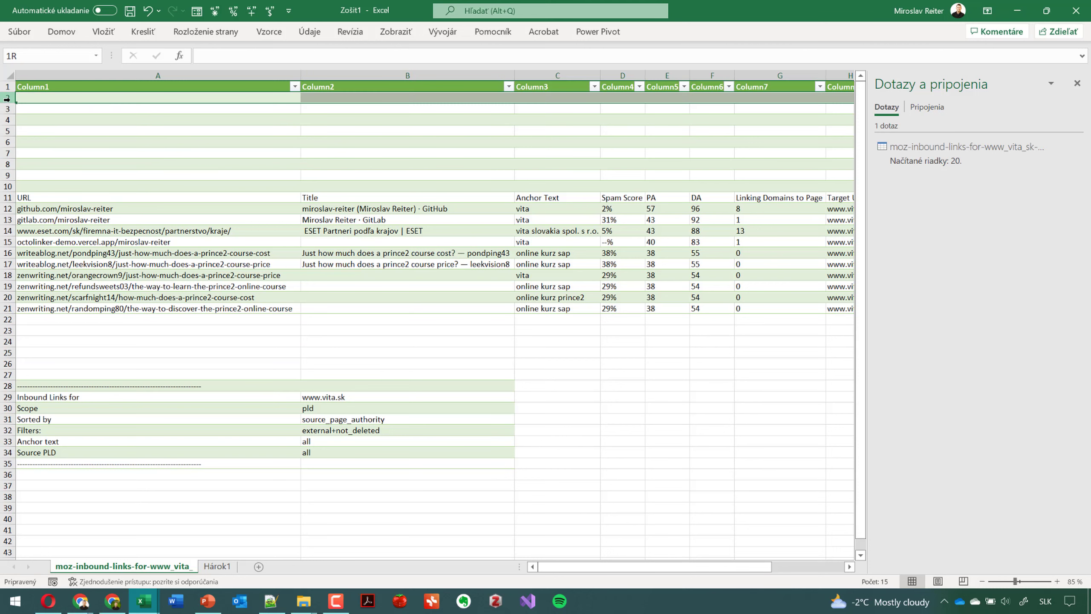
{"action": "left_click_drag", "start_coordinate": [9, 103], "coordinate": [43, 131]}
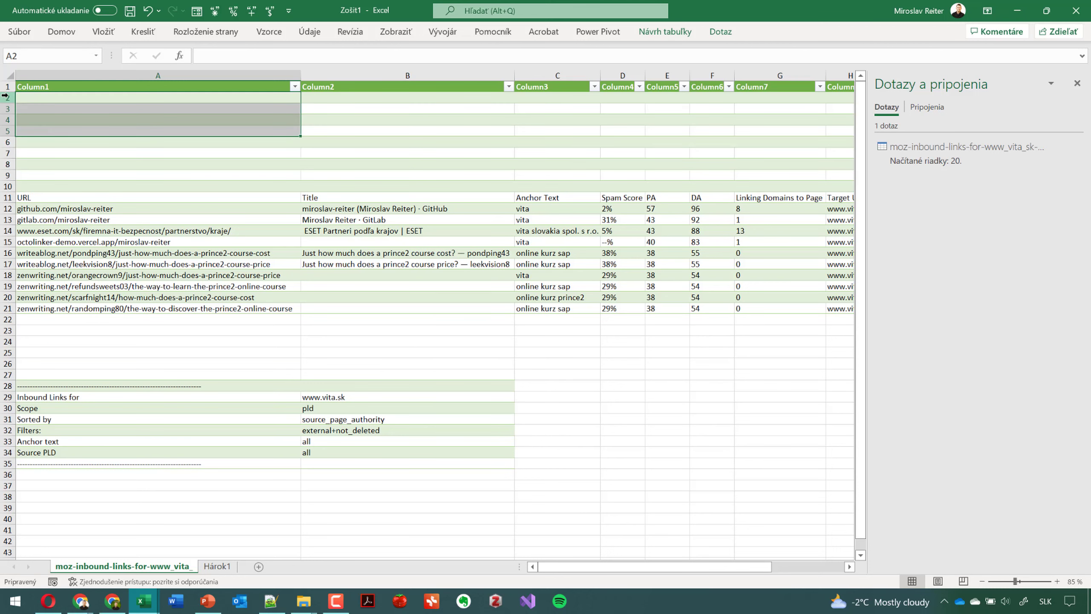
{"action": "left_click", "coordinate": [6, 96]}
{"action": "left_click_drag", "start_coordinate": [8, 96], "coordinate": [2, 189]}
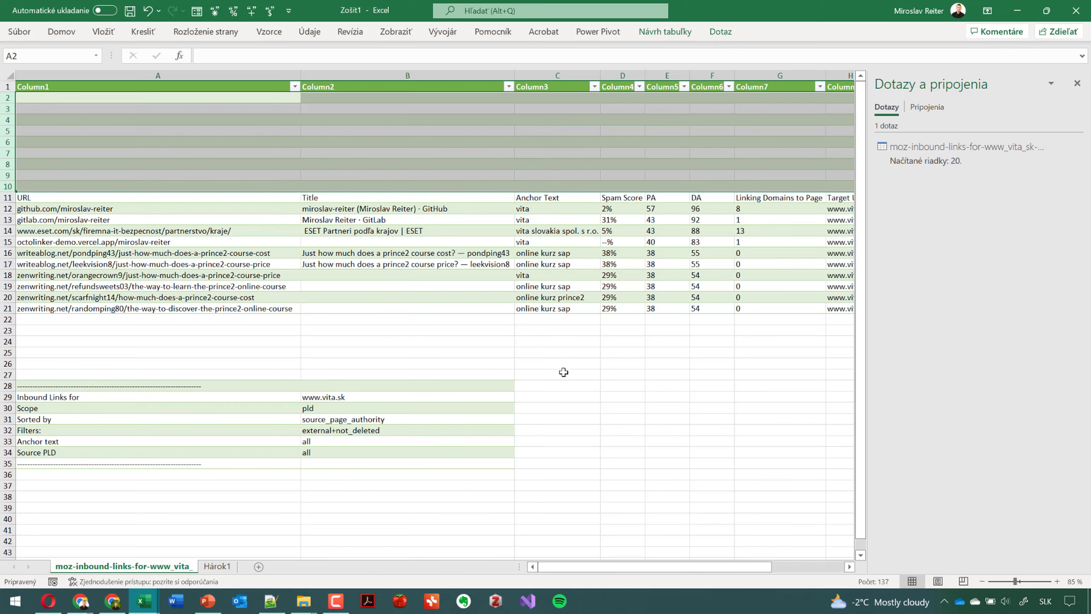
{"action": "key", "text": "ctrl+minus"}
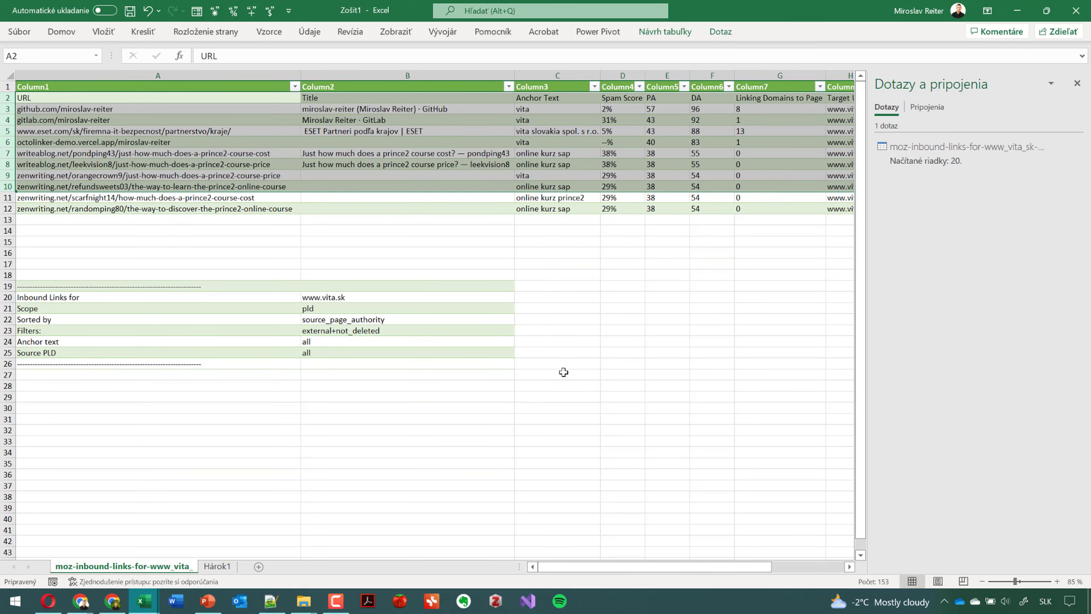
{"action": "left_click", "coordinate": [356, 253]}
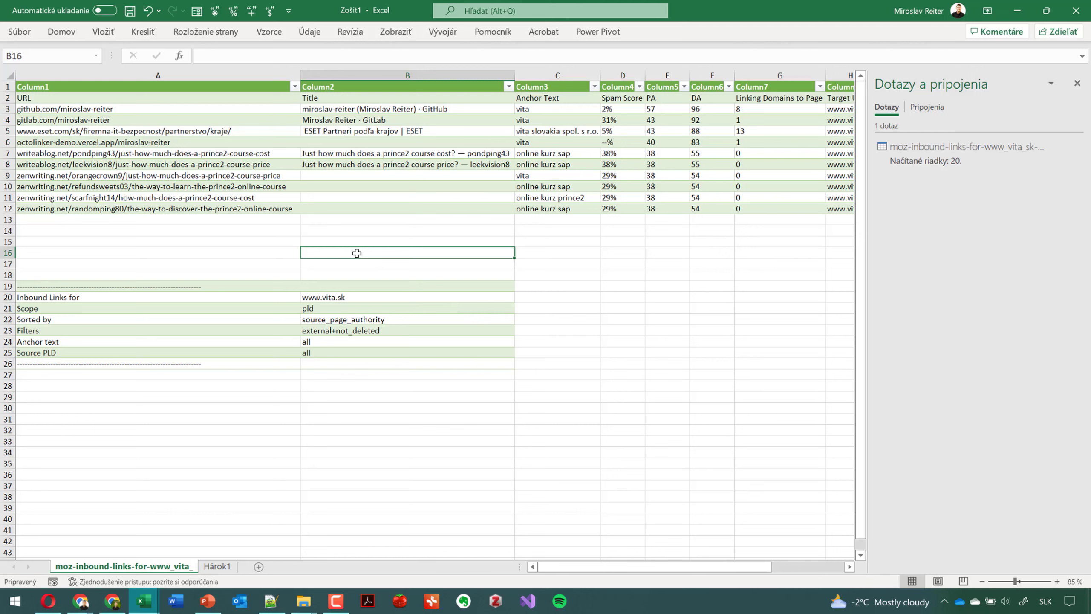
{"action": "left_click", "coordinate": [10, 98]}
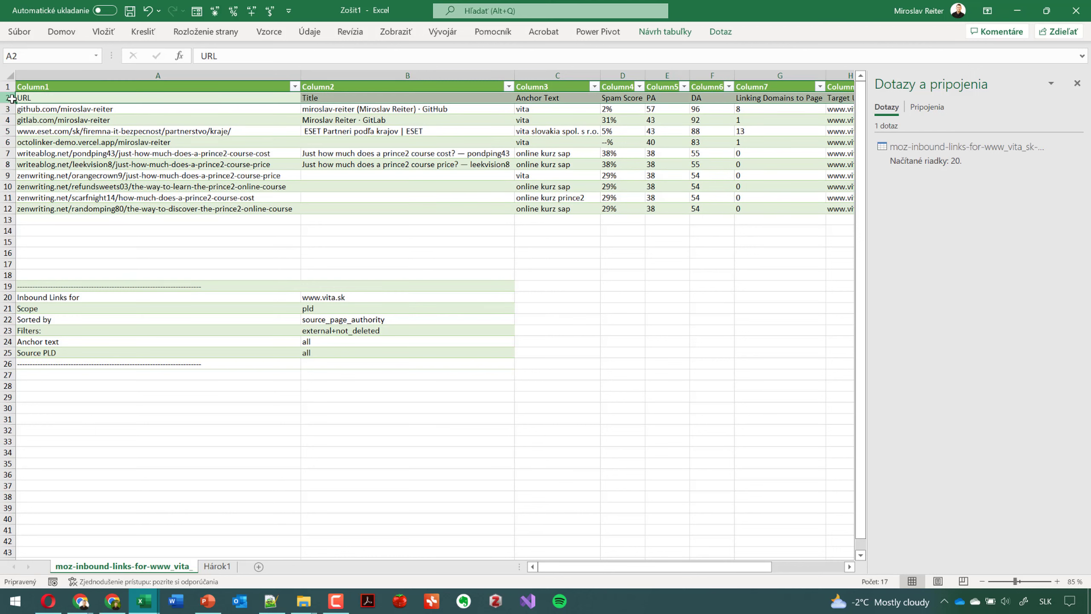
{"action": "right_click", "coordinate": [5, 97]}
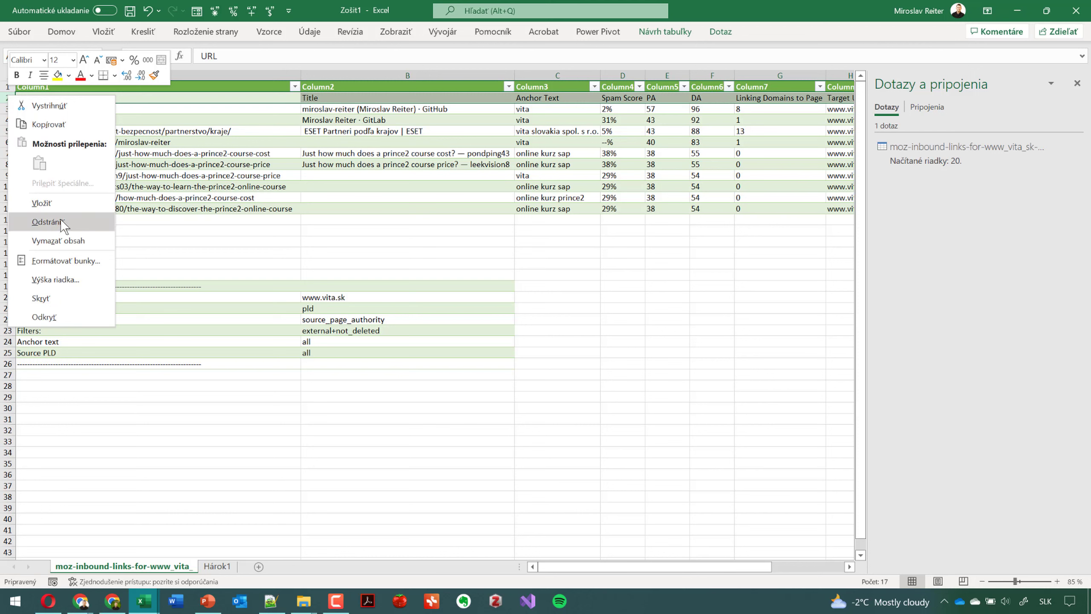
{"action": "left_click", "coordinate": [308, 254]}
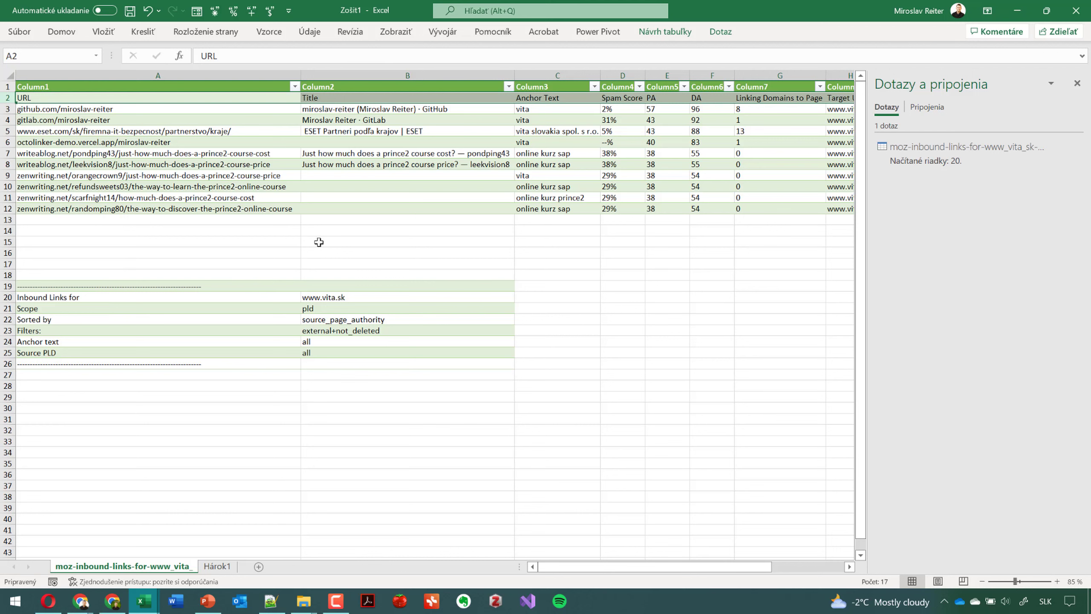
Move the real column headings from A2:Q2 (URL to Outbound Links from Page) over the generic Column1 to Column17 headers in row 1.
{"action": "left_click", "coordinate": [58, 99]}
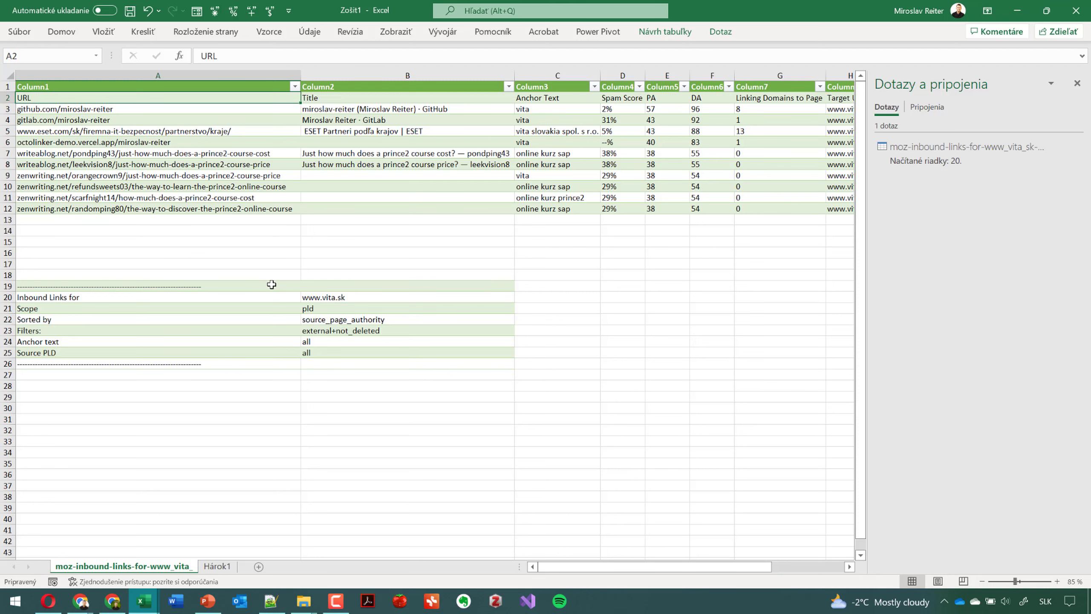
{"action": "key", "text": "ctrl+shift+Right"}
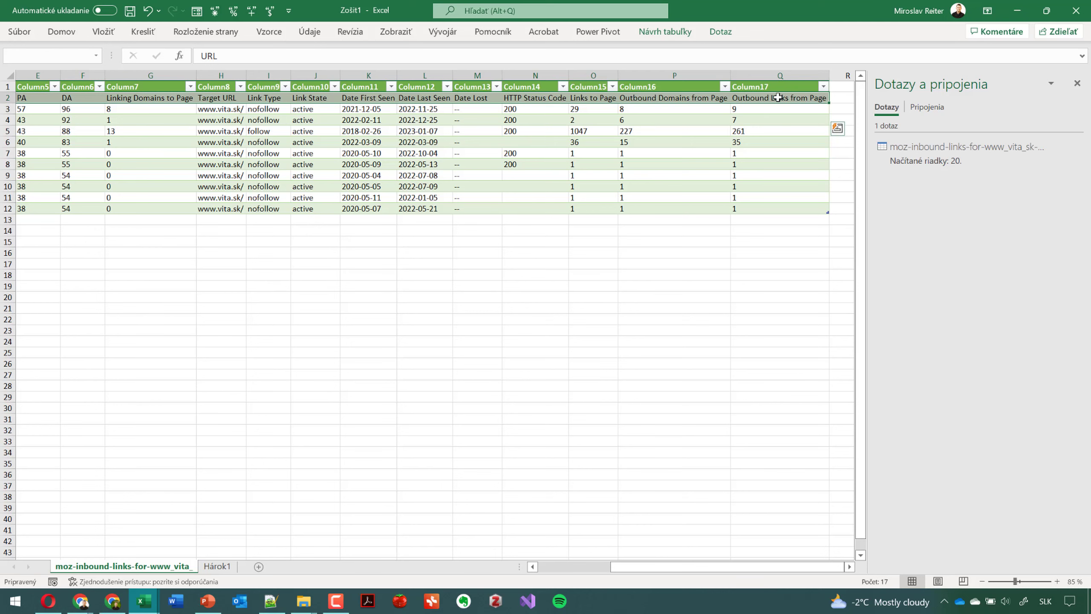
{"action": "left_click_drag", "start_coordinate": [778, 98], "coordinate": [2, 99]}
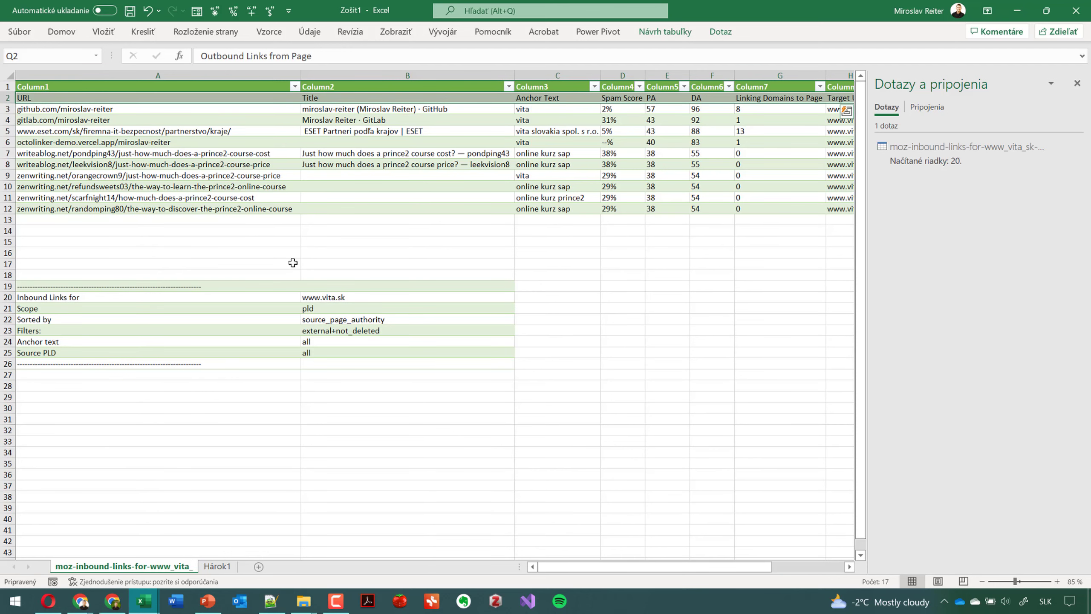
{"action": "key", "text": "ctrl+c"}
{"action": "scroll", "coordinate": [293, 263], "scroll_direction": "right", "scroll_amount": 5}
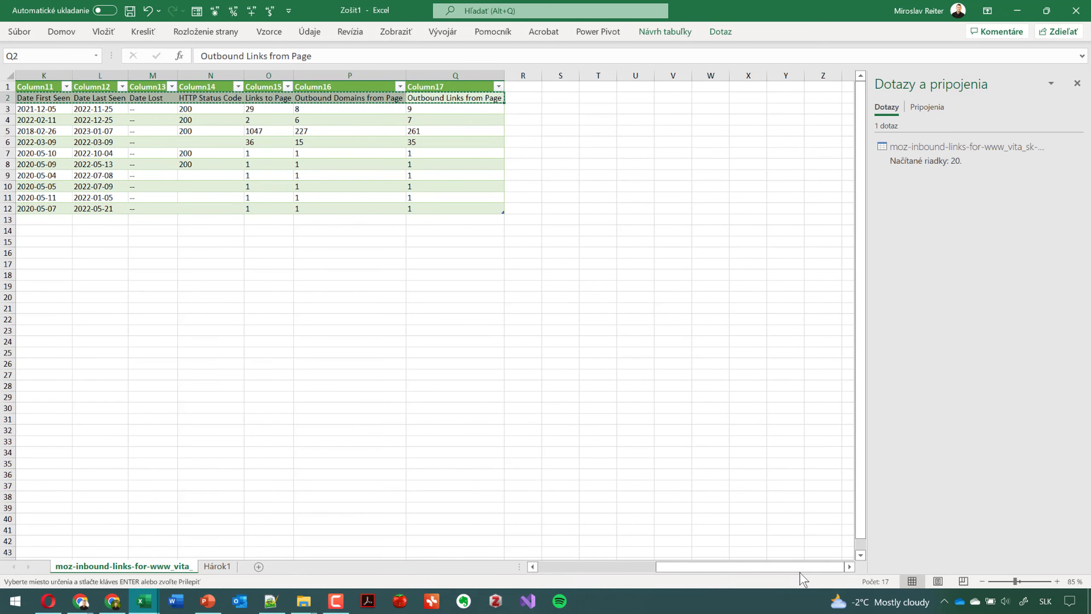
{"action": "scroll", "coordinate": [763, 576], "scroll_direction": "left", "scroll_amount": 5}
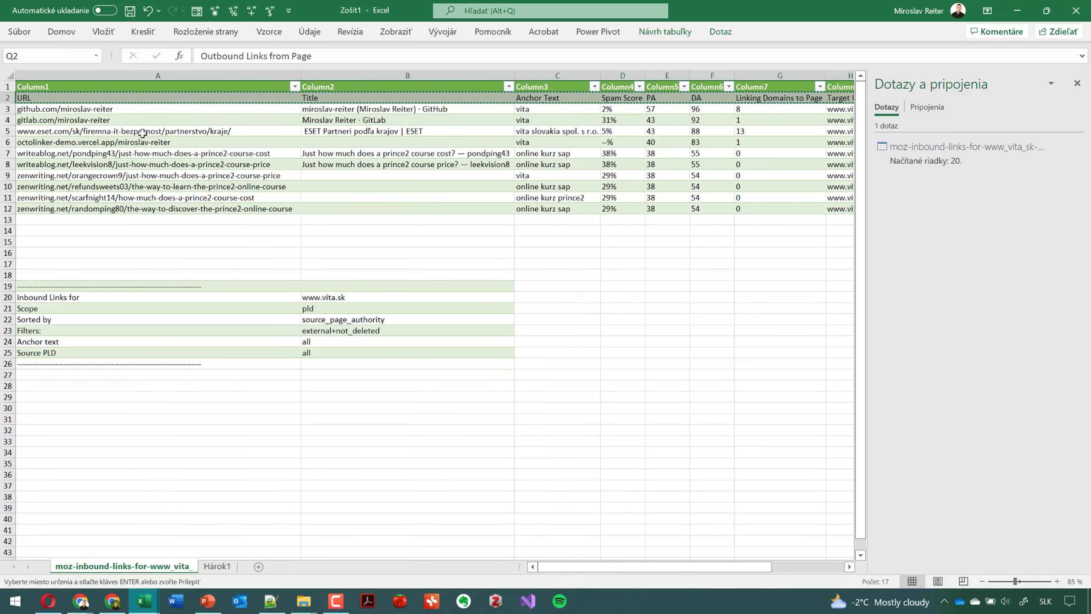
{"action": "left_click", "coordinate": [58, 86]}
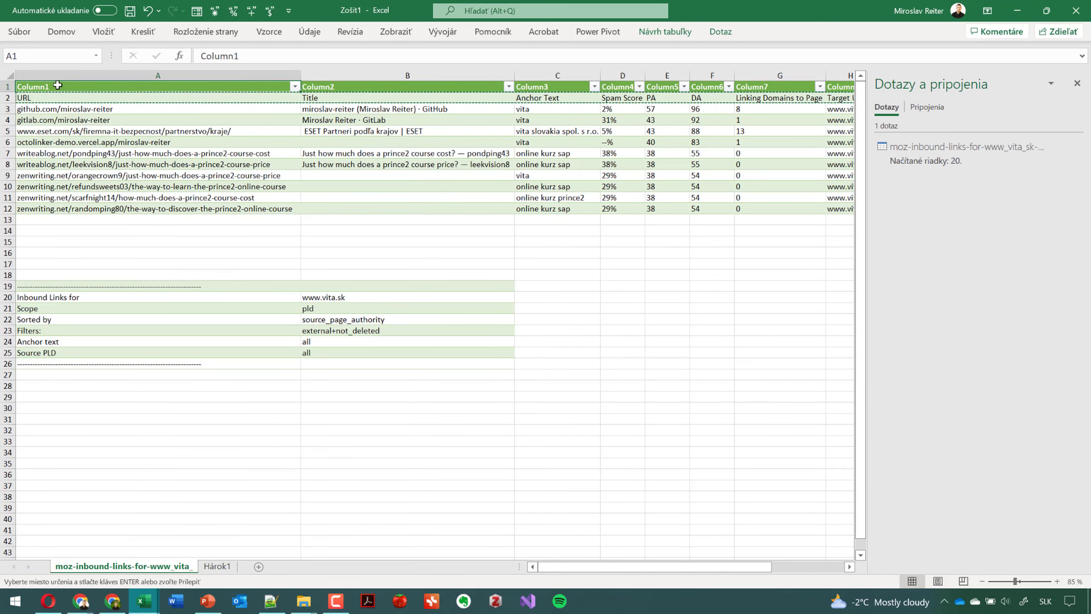
{"action": "key", "text": "ctrl+v"}
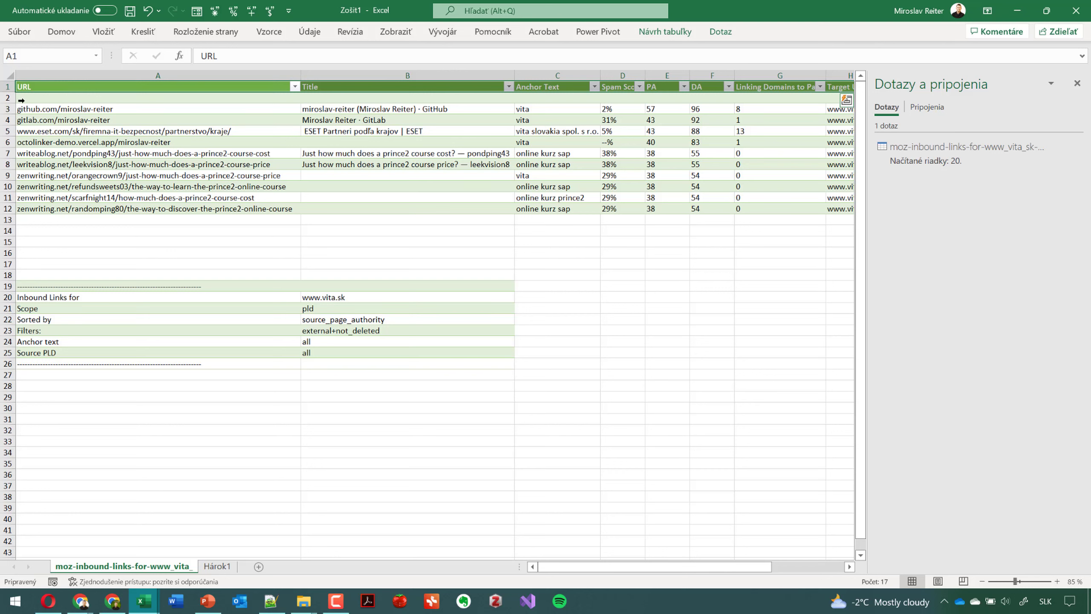
Delete the emptied row 2 directly below the table header.
{"action": "left_click", "coordinate": [8, 98]}
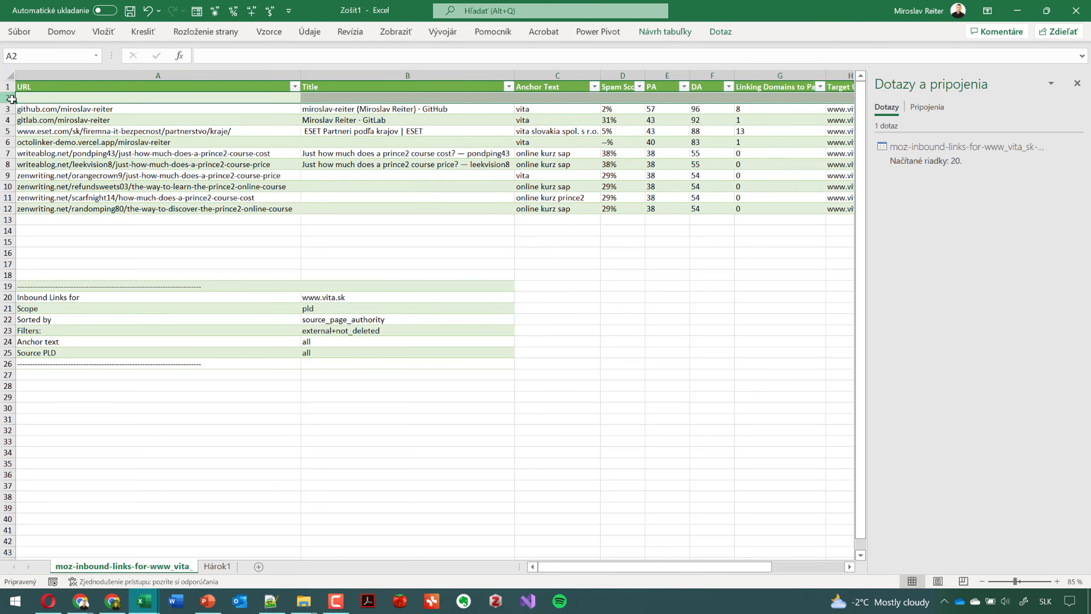
{"action": "key", "text": "ctrl+minus"}
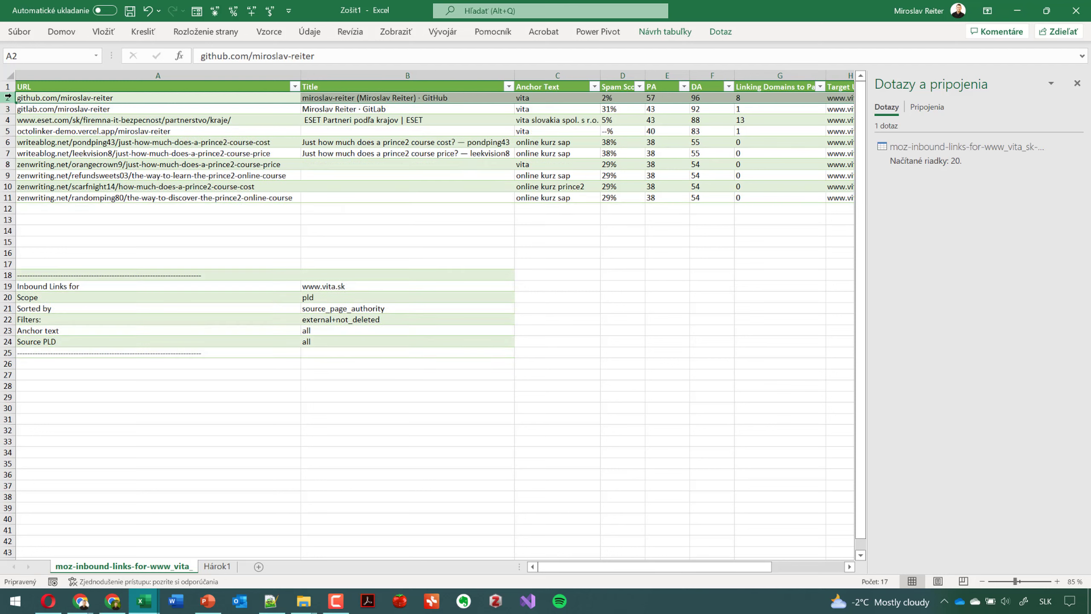
{"action": "left_click", "coordinate": [624, 261]}
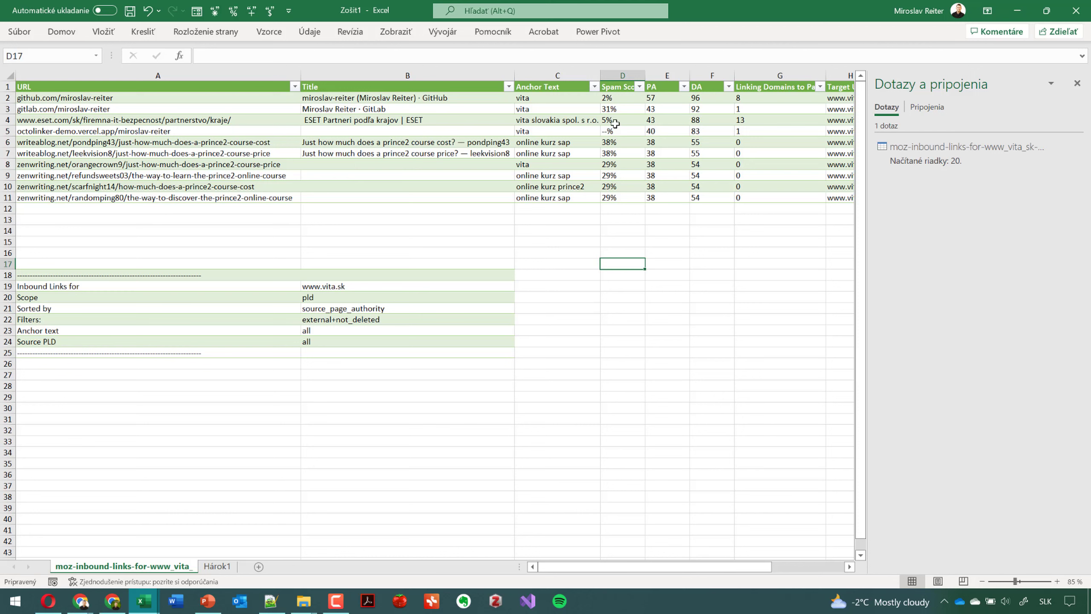
Review the Spam Score, Linking Domains to Page, Target URL and Link Type columns of the link table.
{"action": "left_click", "coordinate": [623, 110]}
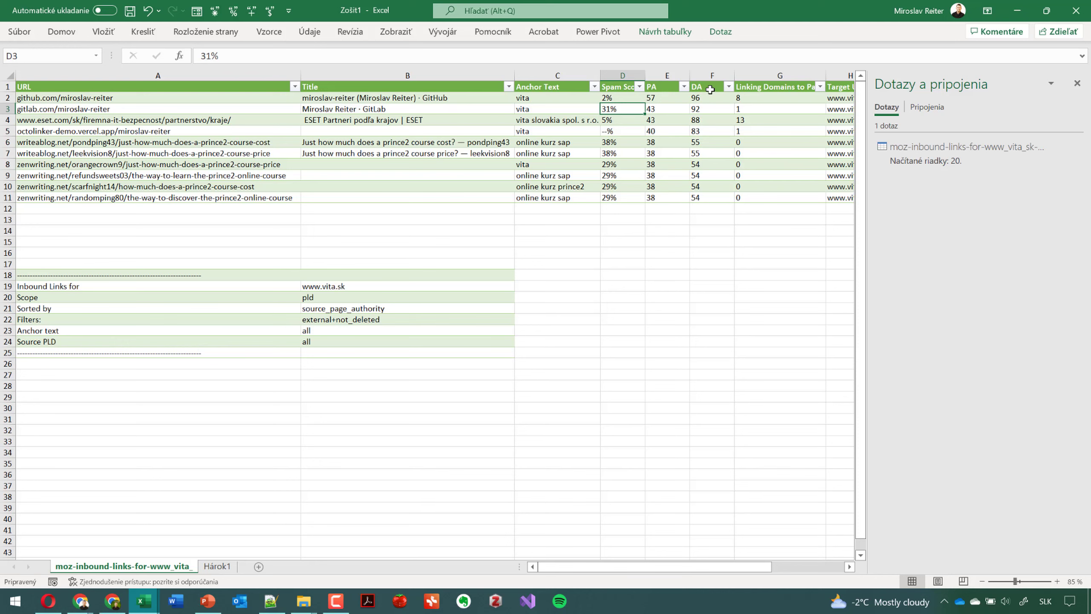
{"action": "left_click", "coordinate": [757, 122]}
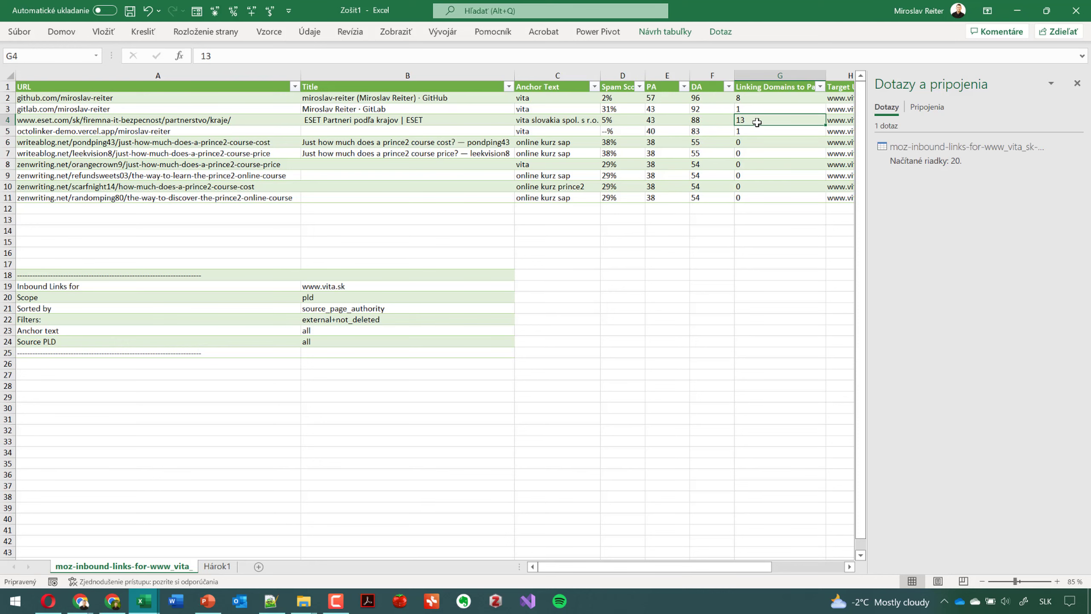
{"action": "key", "text": "Right"}
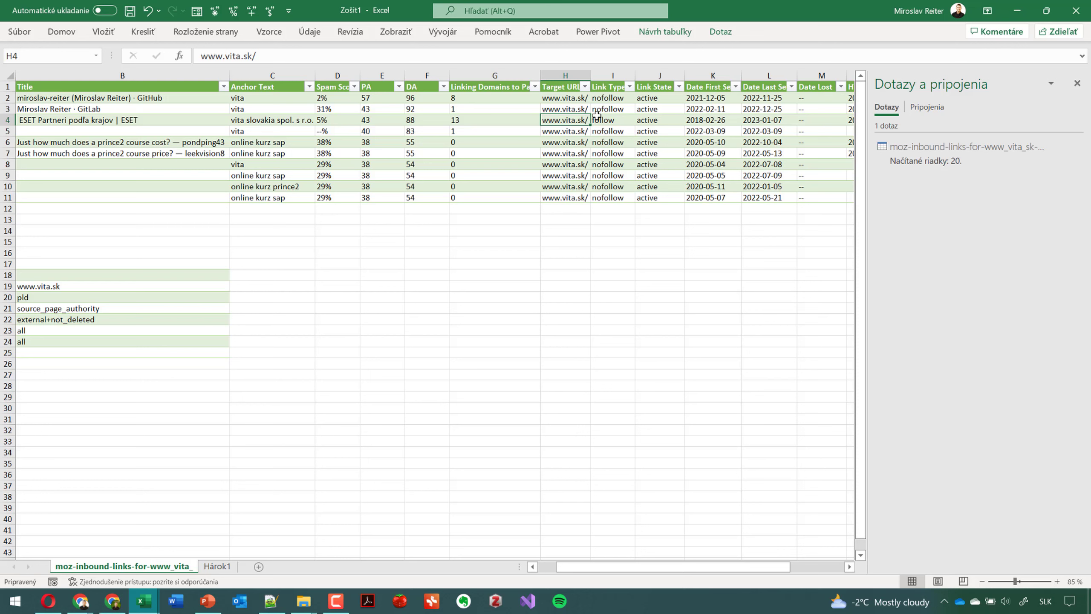
{"action": "left_click", "coordinate": [612, 97]}
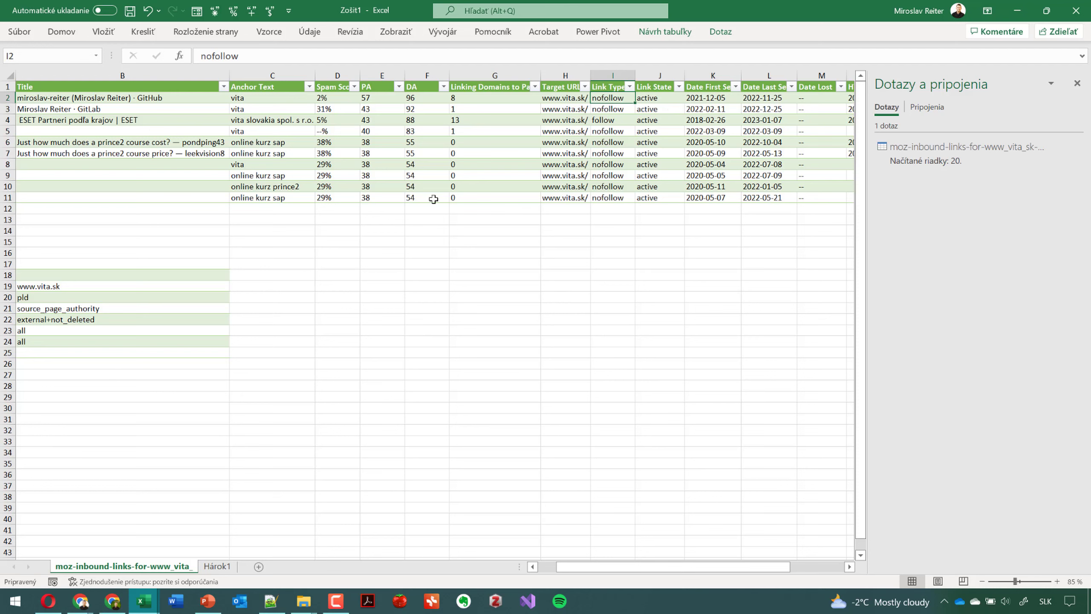
Switch to the Moz window in Chrome, load moz.com/sdfsdfs to check its response, and return to the Excel workbook.
{"action": "mouse_move", "coordinate": [79, 602]}
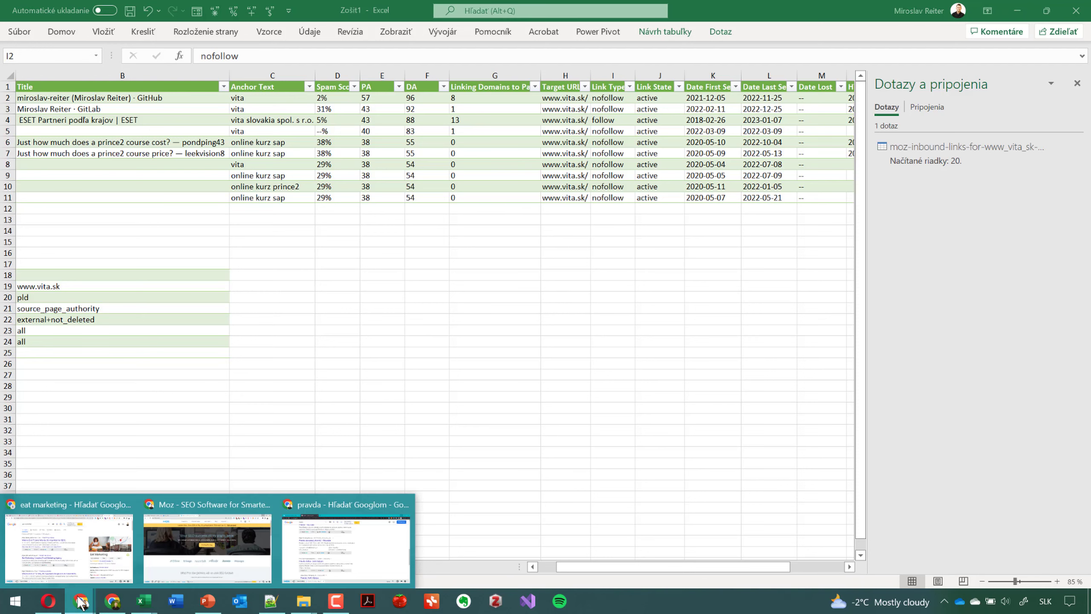
{"action": "left_click", "coordinate": [219, 559]}
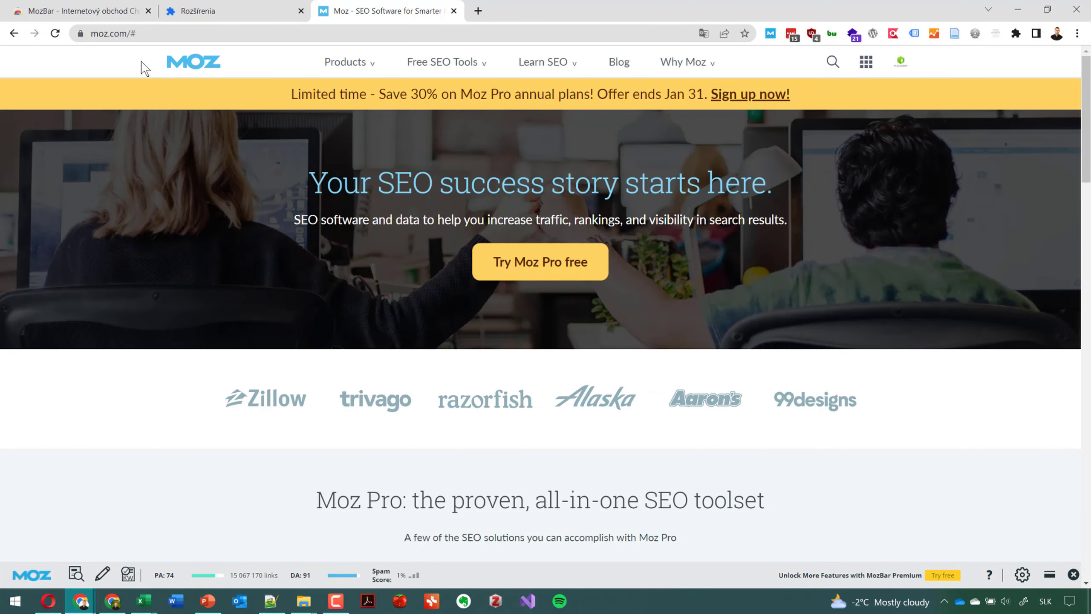
{"action": "left_click_drag", "start_coordinate": [144, 33], "coordinate": [166, 35]}
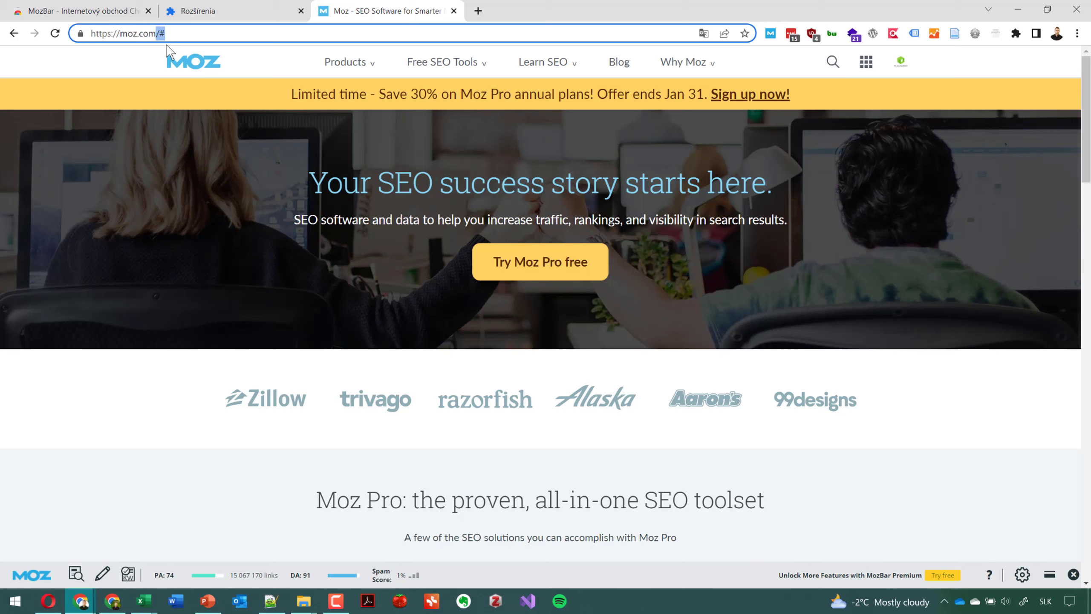
{"action": "type", "text": "/sdfsdfs"}
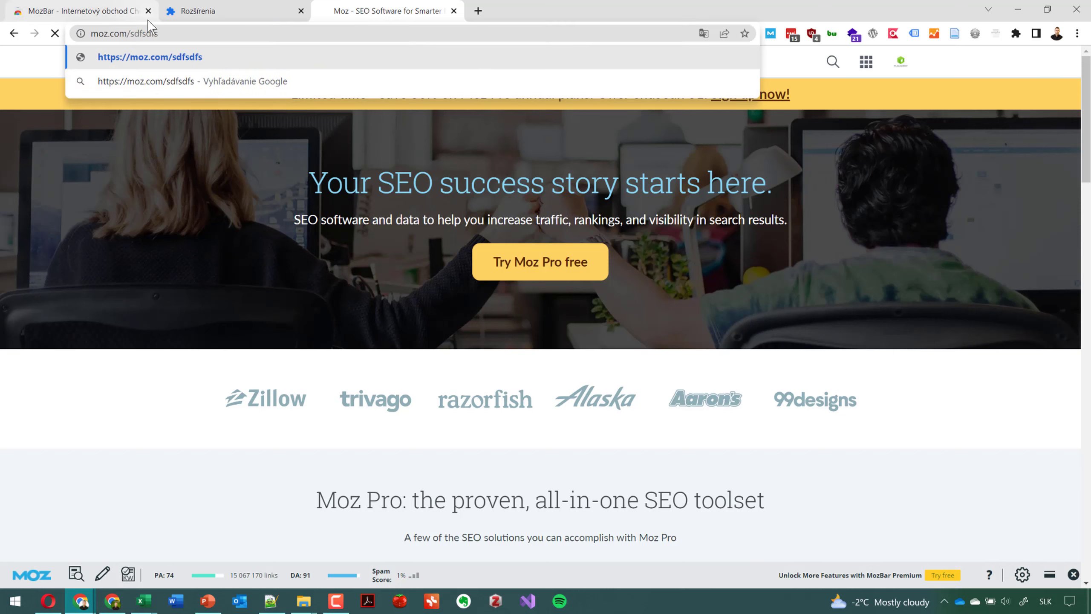
{"action": "key", "text": "Return"}
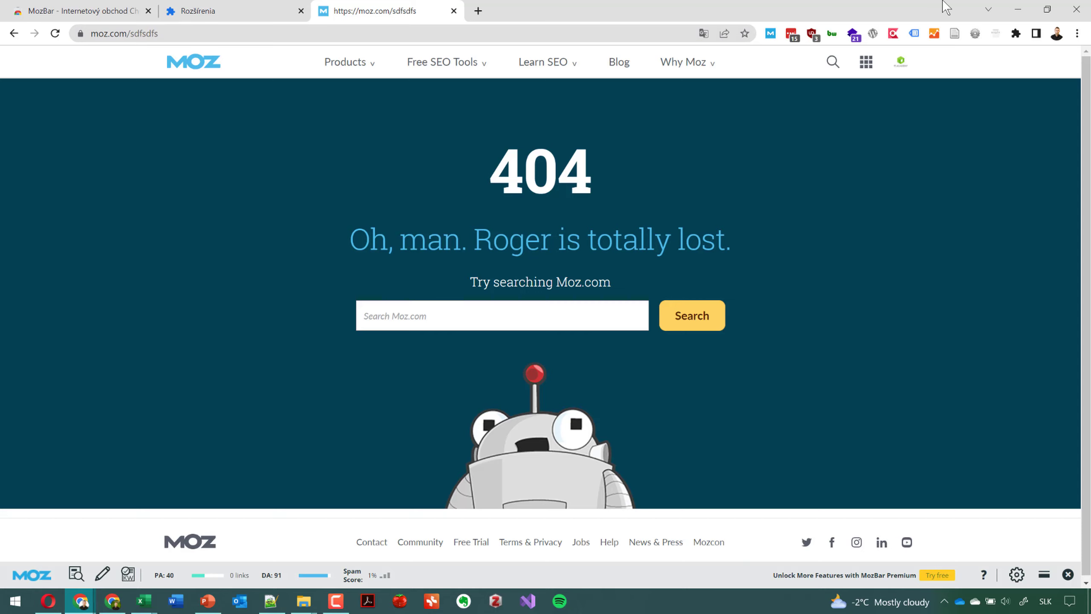
{"action": "left_click", "coordinate": [1018, 9]}
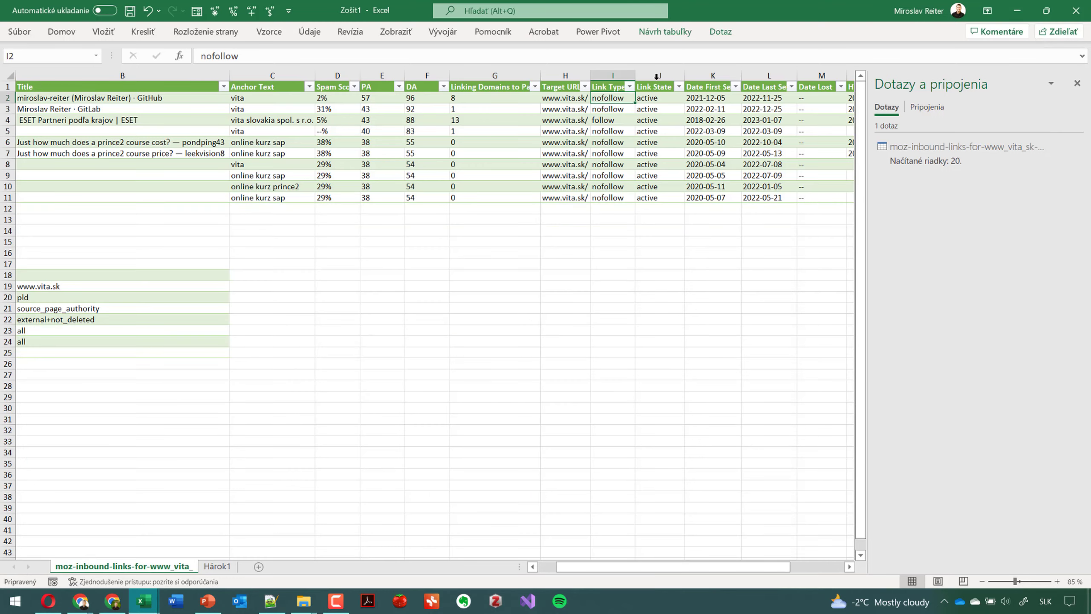
Examine the Link State, Date First Seen, Date Last Seen, Date Lost, HTTP Status Code and Links to Page columns for the listed links.
{"action": "left_click", "coordinate": [660, 131]}
{"action": "left_click", "coordinate": [700, 87]}
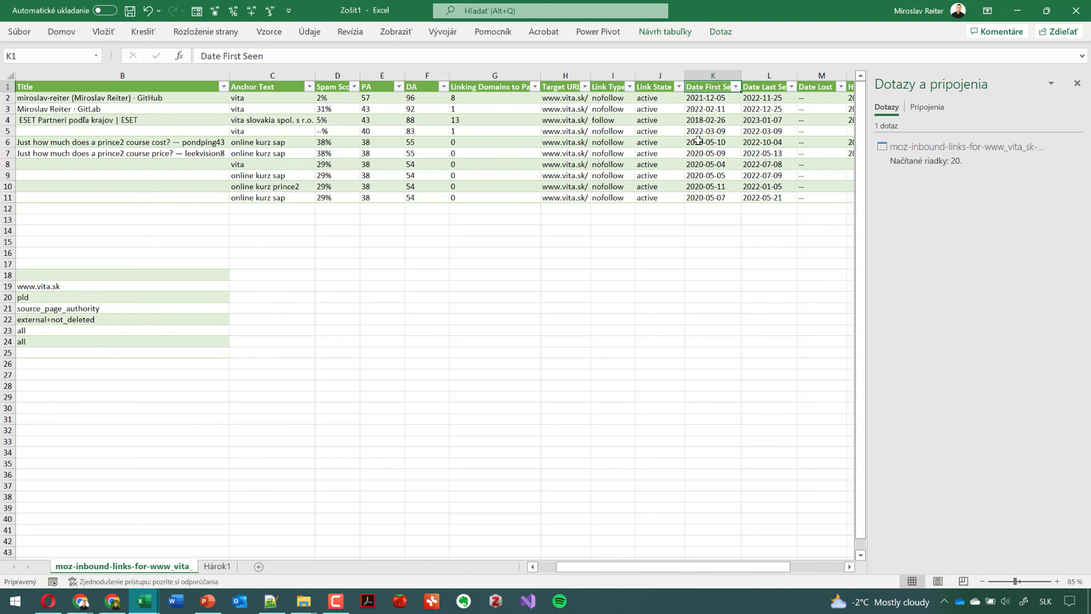
{"action": "key", "text": "Down"}
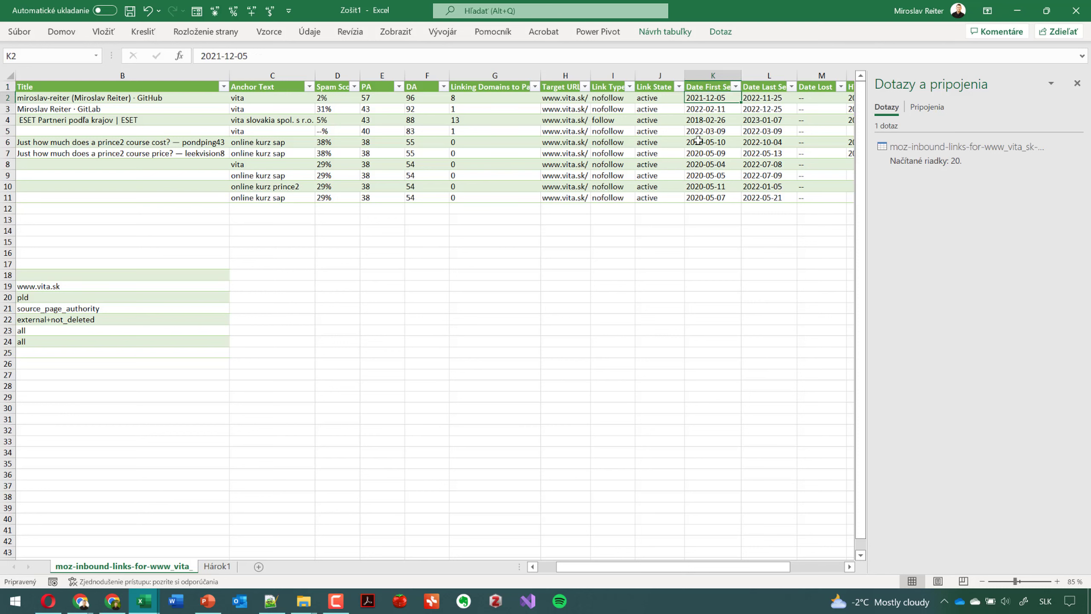
{"action": "key", "text": "Right"}
{"action": "left_click", "coordinate": [761, 85]}
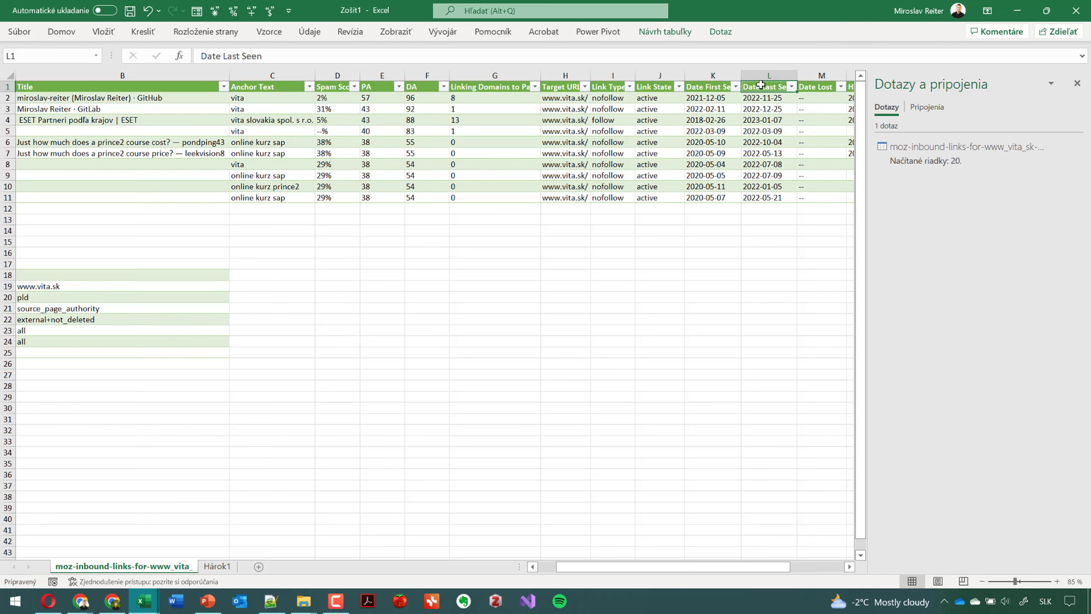
{"action": "key", "text": "Down"}
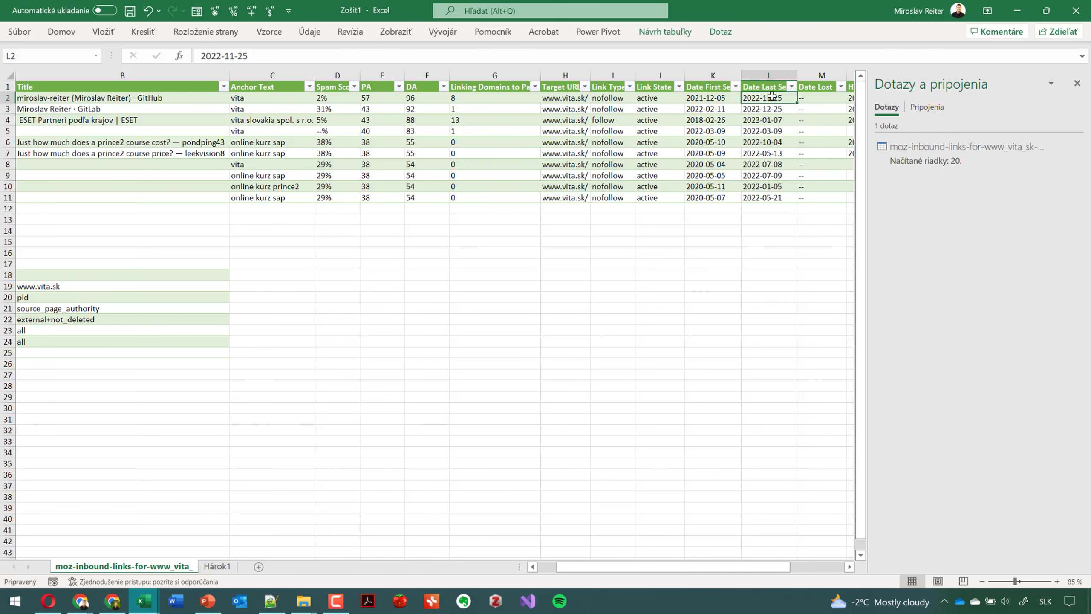
{"action": "key", "text": "Right"}
{"action": "key", "text": "Right"}
{"action": "key", "text": "Right"}
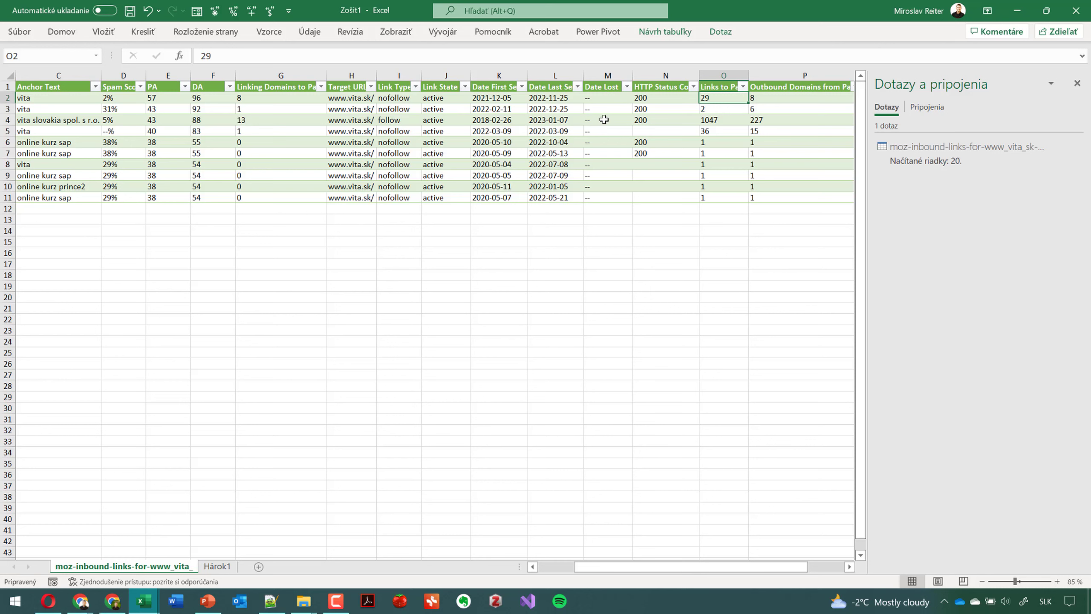
{"action": "left_click", "coordinate": [673, 100]}
{"action": "left_click_drag", "start_coordinate": [673, 101], "coordinate": [656, 142]}
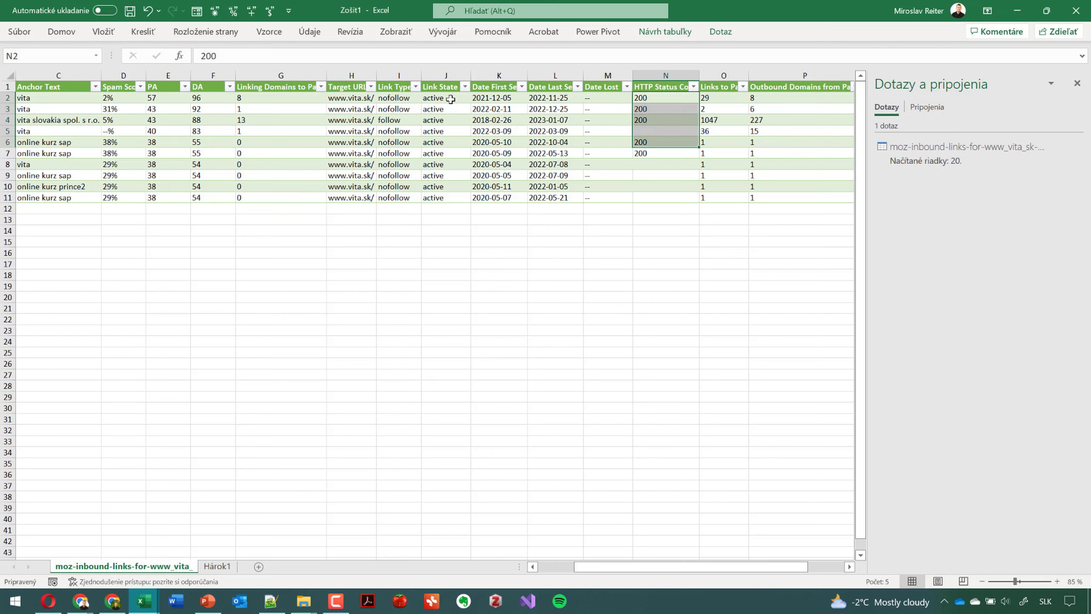
{"action": "left_click", "coordinate": [660, 107]}
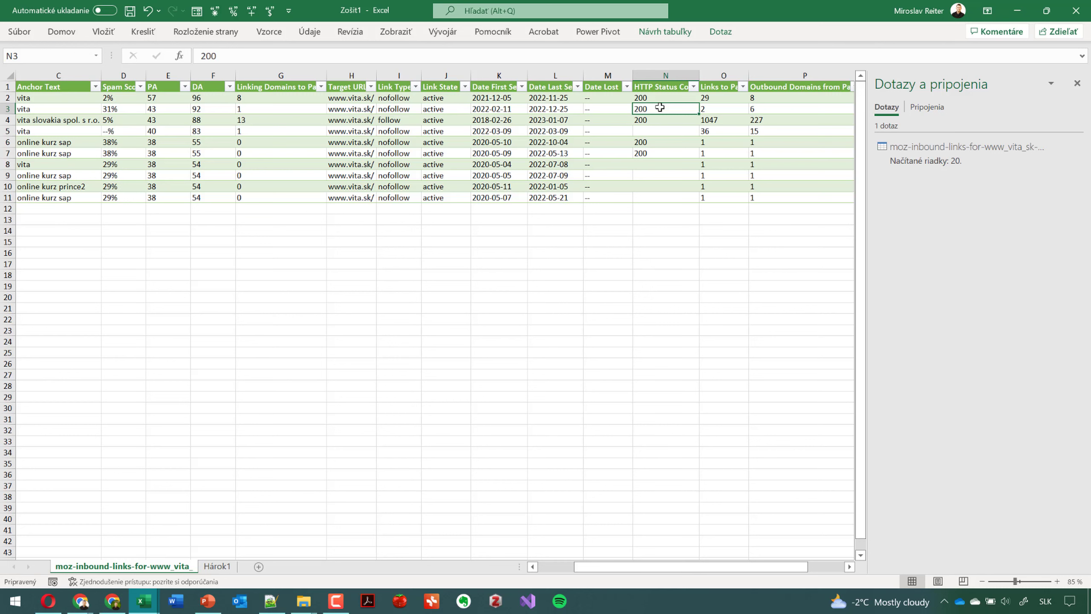
Review the Links to Page, Outbound Domains from Page and Outbound Links from Page columns, and return to the first column of row 2.
{"action": "key", "text": "Right"}
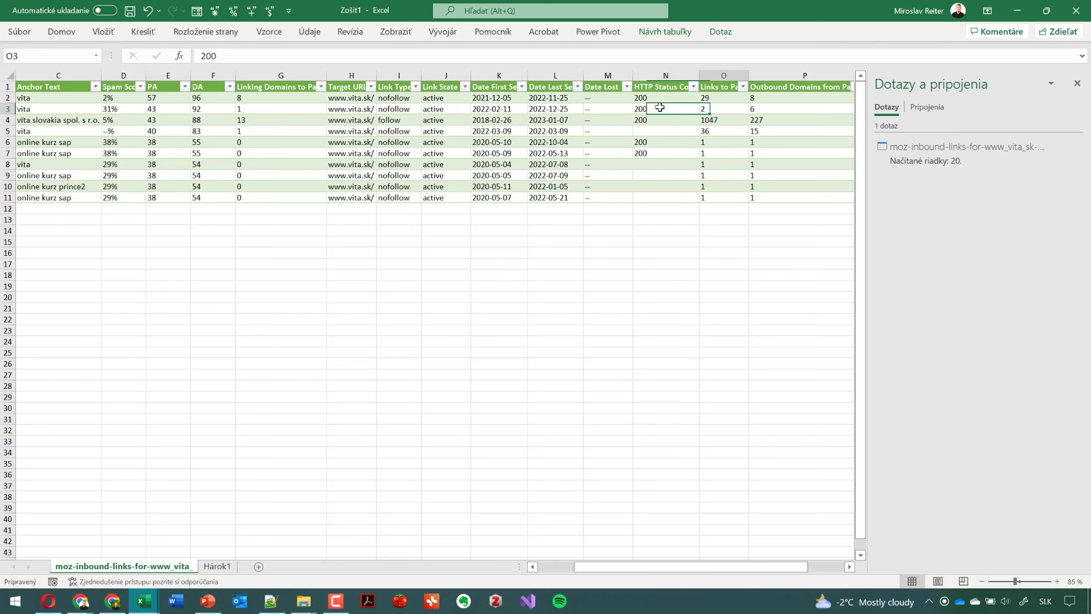
{"action": "key", "text": "Up"}
{"action": "key", "text": "Up"}
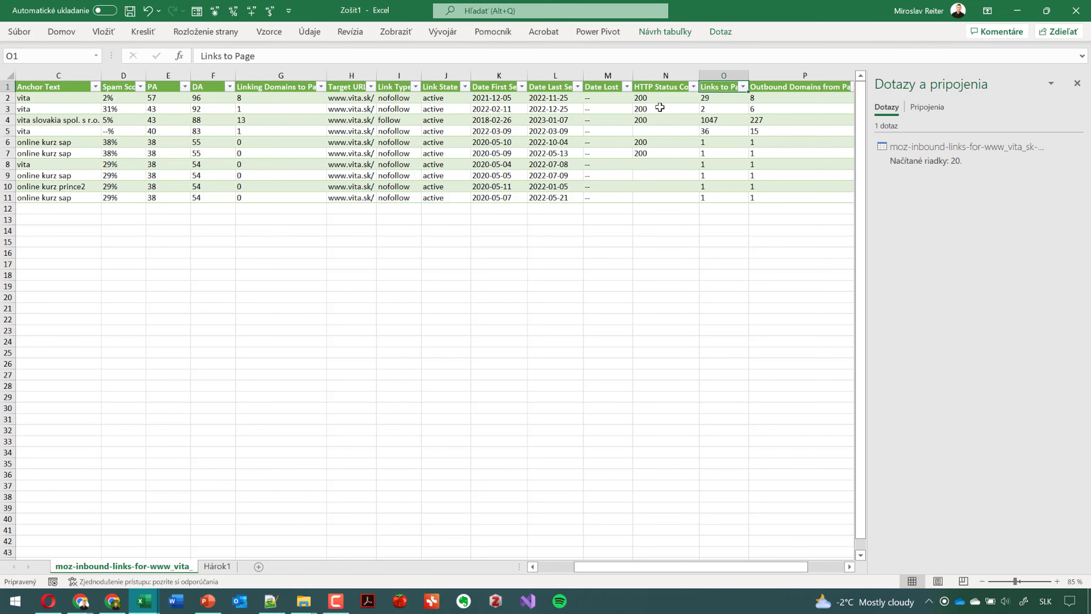
{"action": "key", "text": "Down"}
{"action": "key", "text": "Right"}
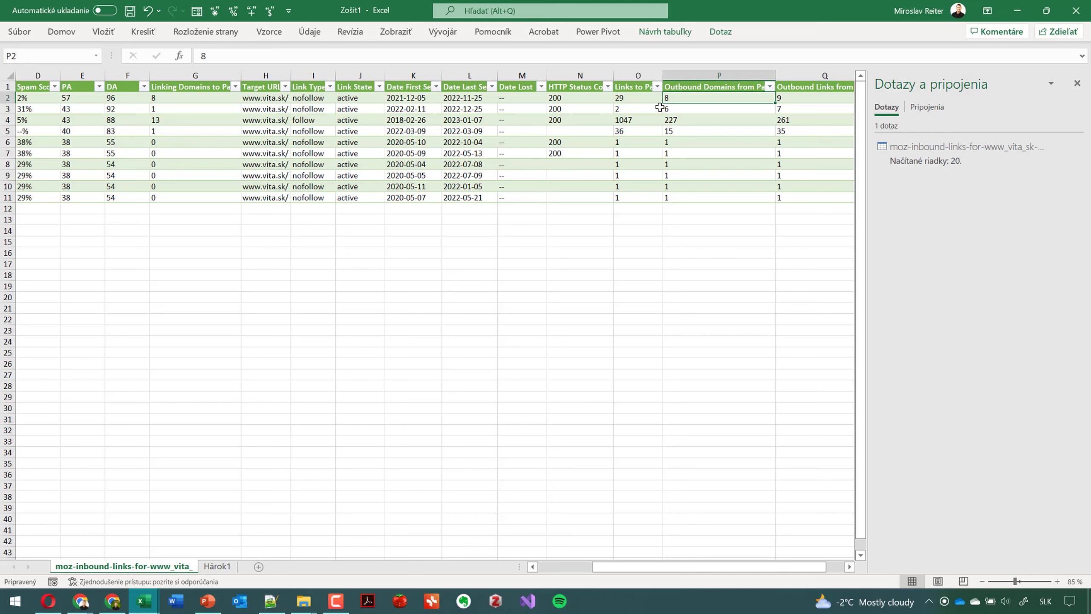
{"action": "key", "text": "Right"}
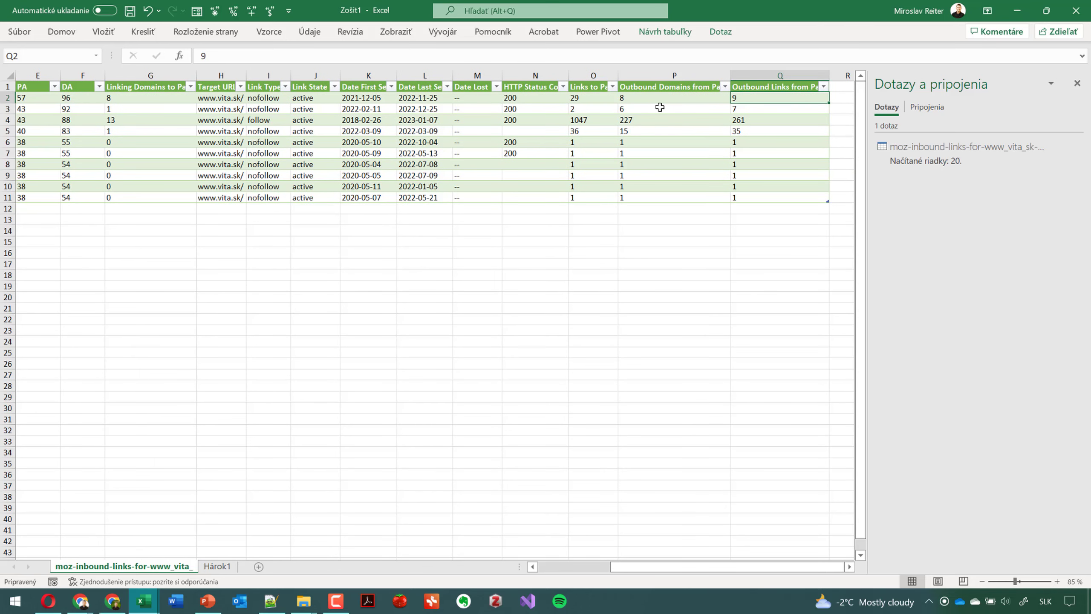
{"action": "key", "text": "Left"}
{"action": "key", "text": "Home"}
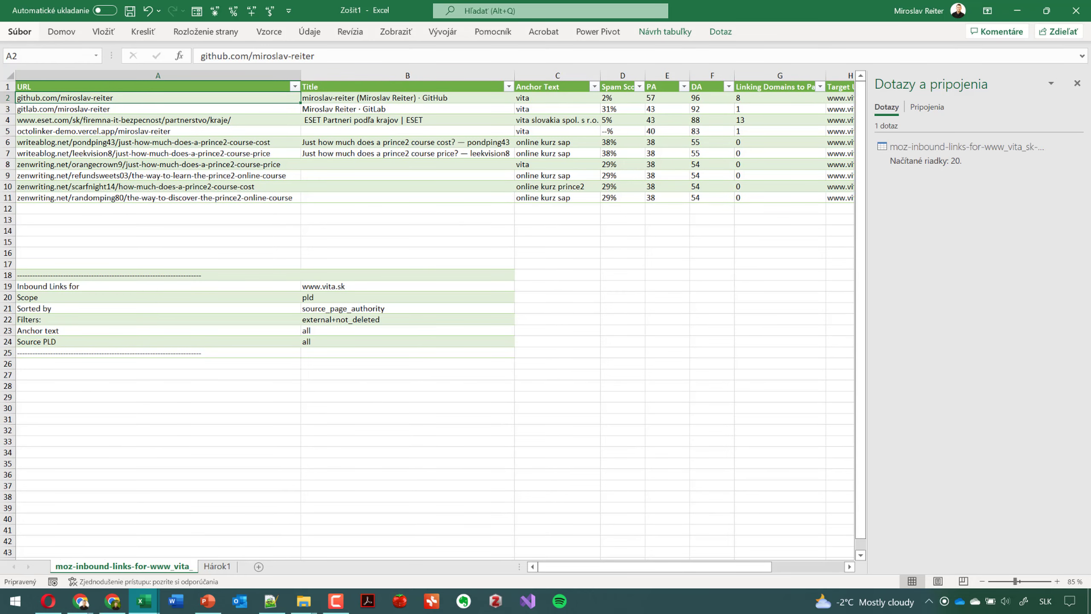
Save the workbook to the desktop (Pracovná plocha) as MOZ-Analyza-VITA in the Excel .xlsx format.
{"action": "left_click", "coordinate": [19, 31]}
{"action": "left_click", "coordinate": [55, 213]}
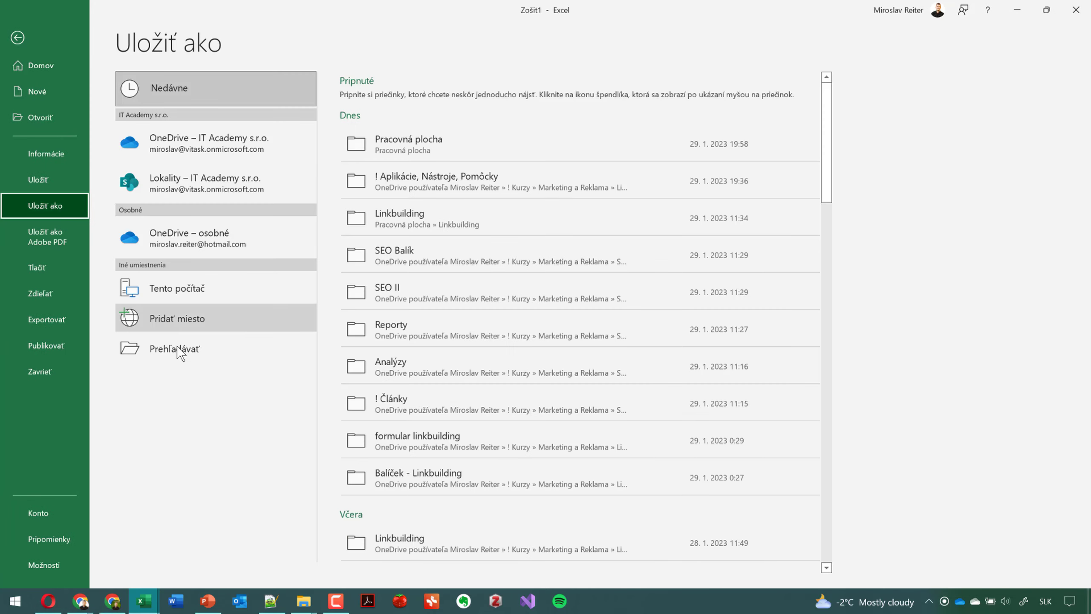
{"action": "left_click", "coordinate": [175, 347]}
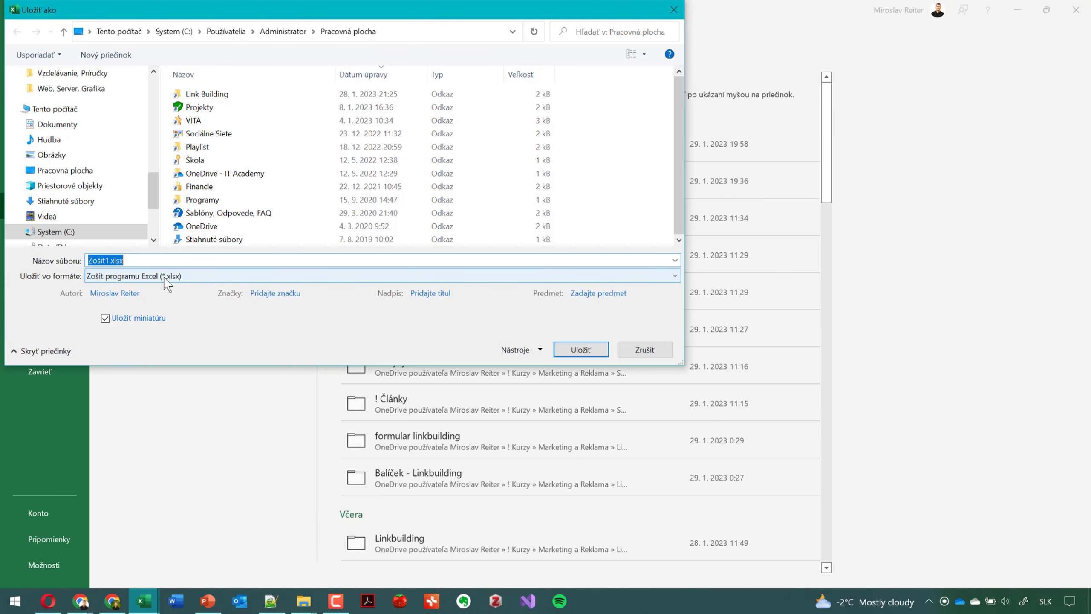
{"action": "type", "text": "M"}
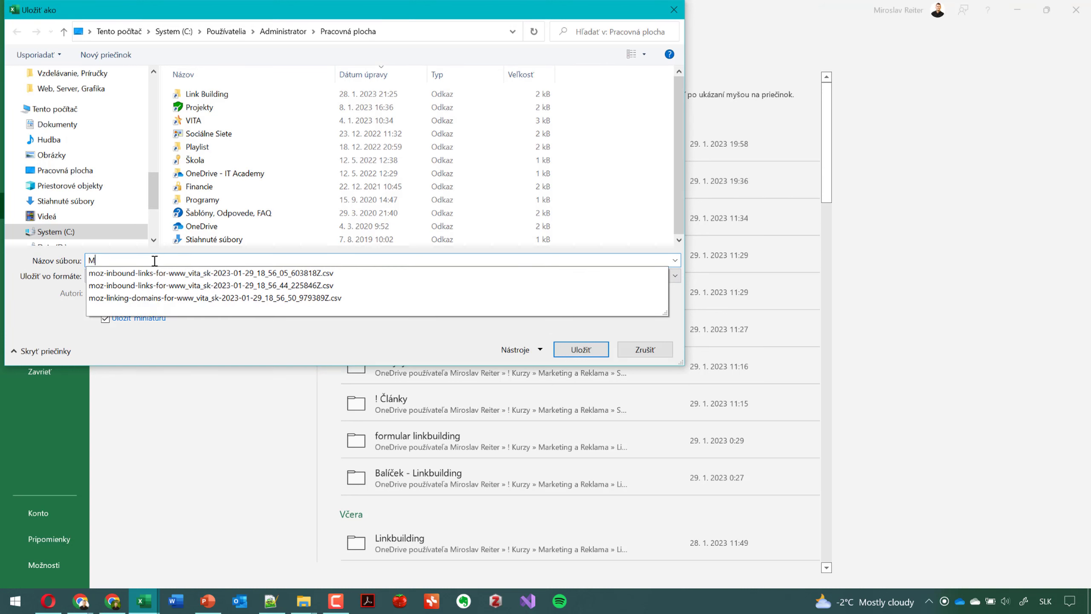
{"action": "type", "text": "OZ-Analy"}
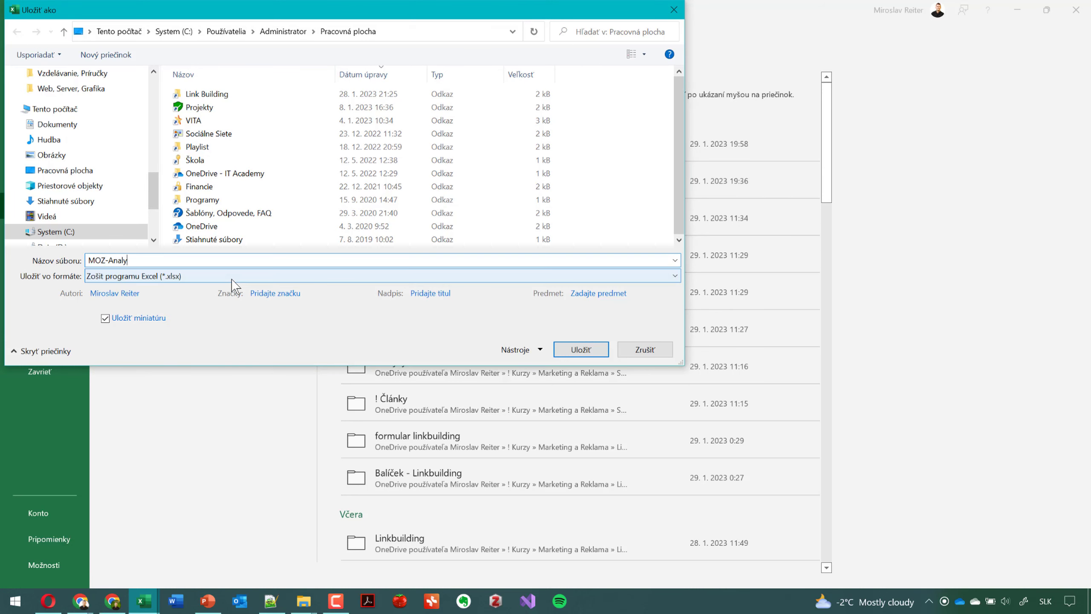
{"action": "type", "text": "za-VI"}
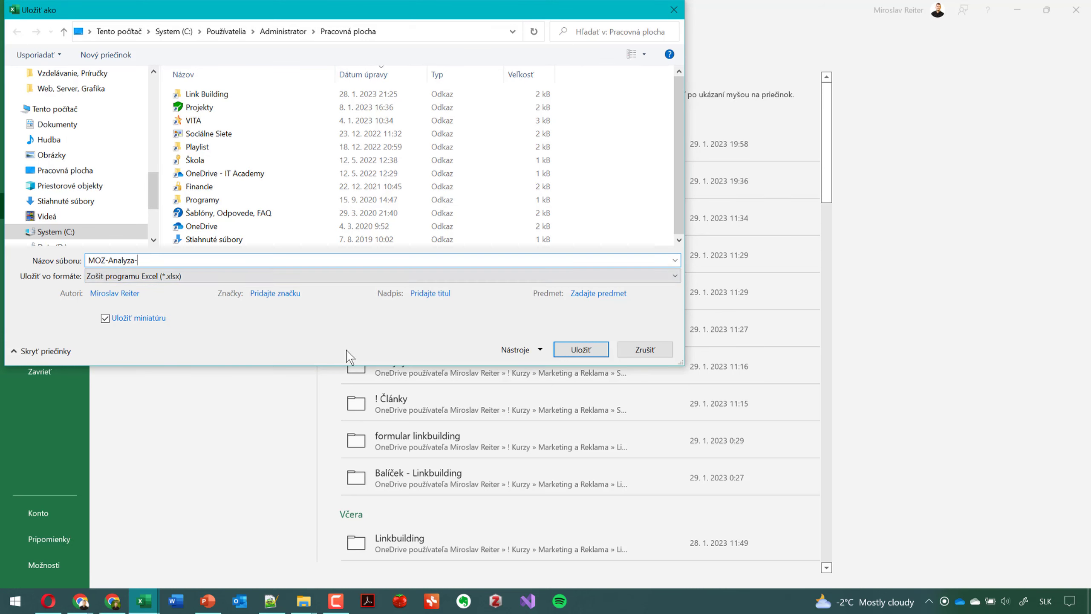
{"action": "type", "text": "TA"}
{"action": "left_click", "coordinate": [578, 352]}
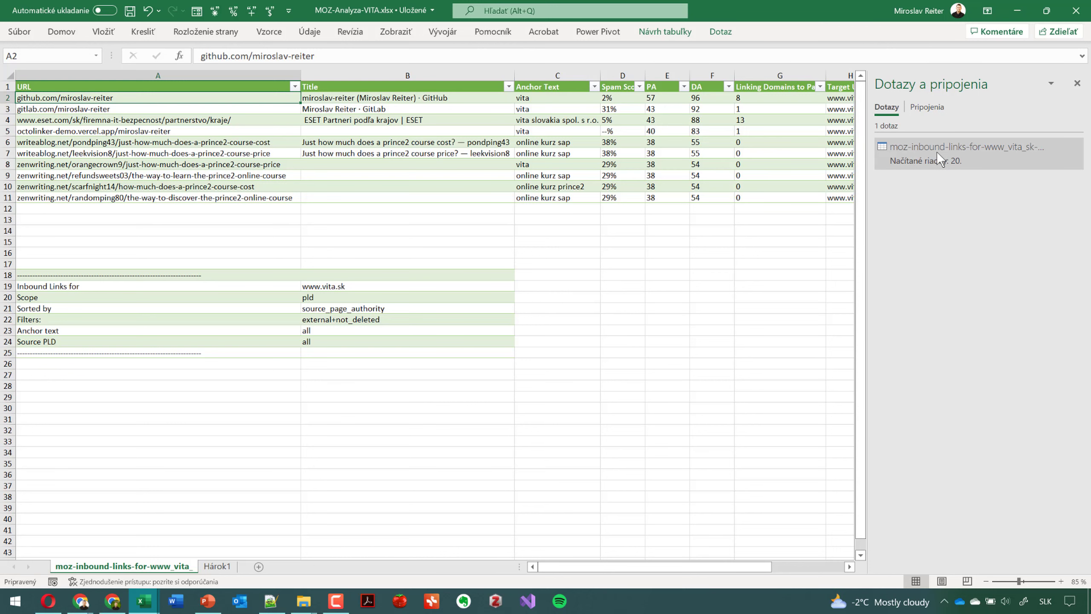
Delete the moz-inbound-links-for-www_vita_sk query from the workbook, keeping the loaded table.
{"action": "mouse_move", "coordinate": [937, 152]}
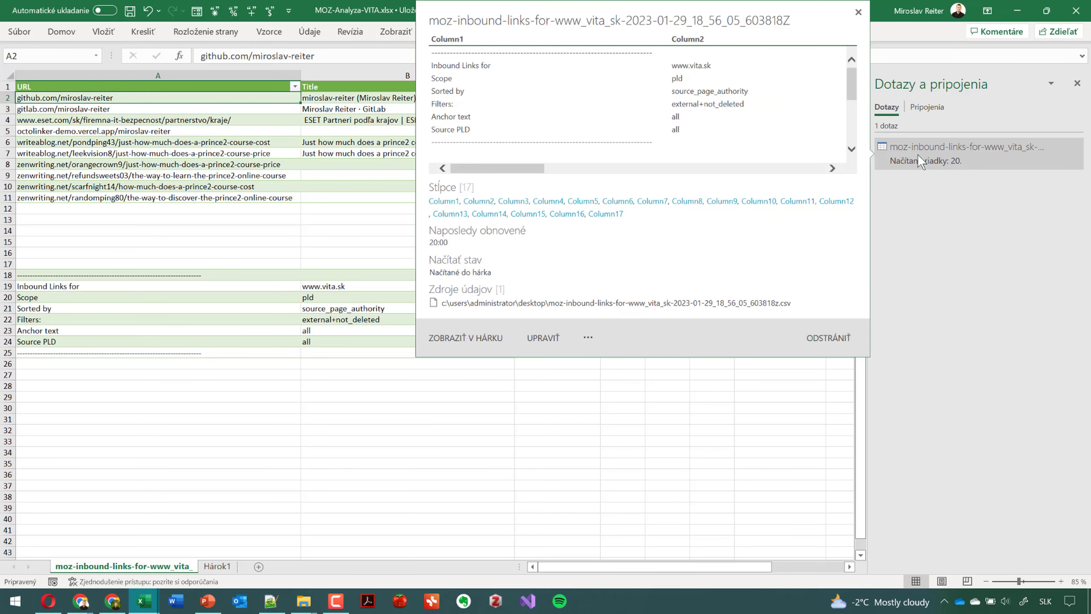
{"action": "right_click", "coordinate": [918, 155]}
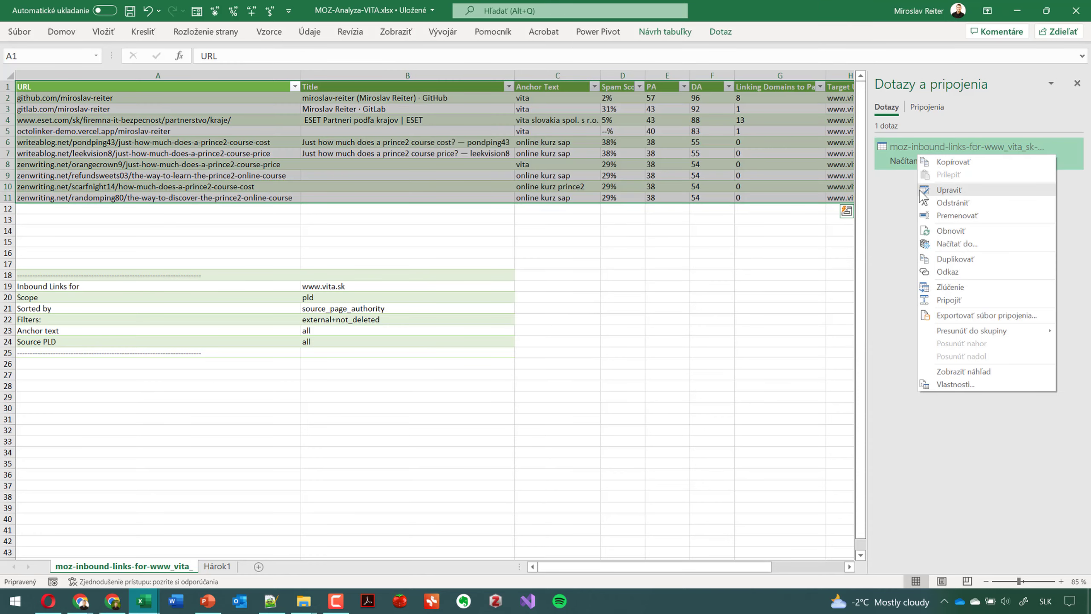
{"action": "left_click", "coordinate": [946, 203]}
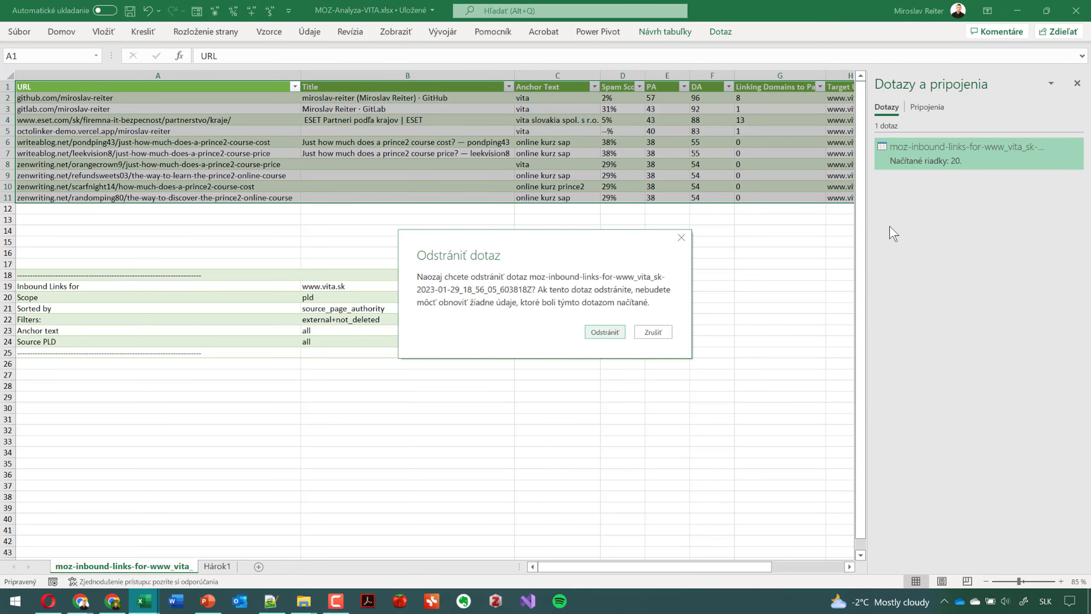
{"action": "left_click", "coordinate": [610, 337]}
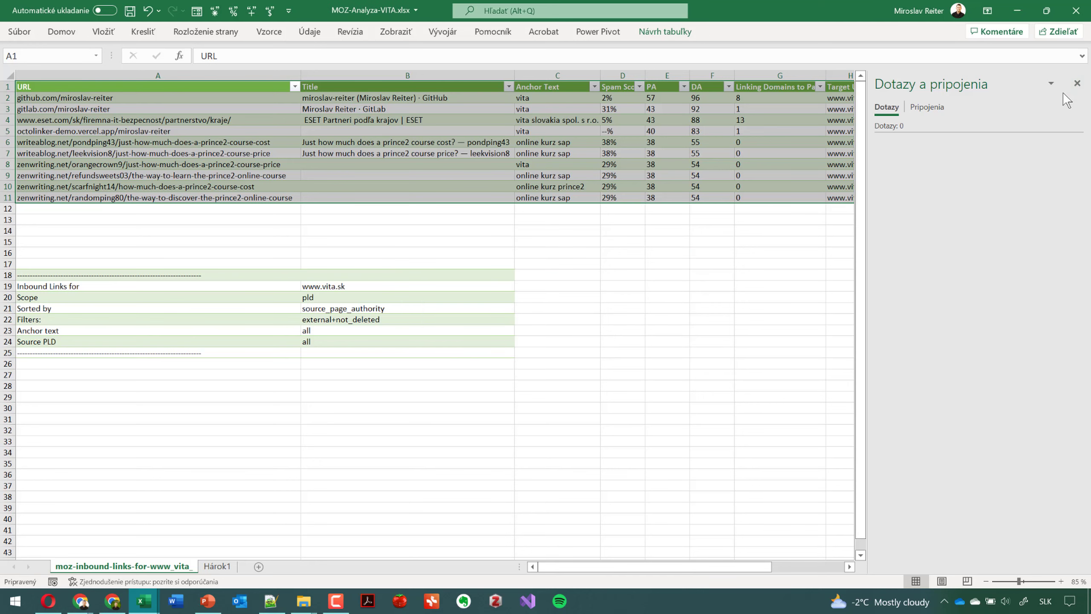
Close the Queries & Connections pane, deselect the table, and switch to the Link Building presentation in PowerPoint.
{"action": "left_click", "coordinate": [1083, 86]}
{"action": "left_click", "coordinate": [560, 318]}
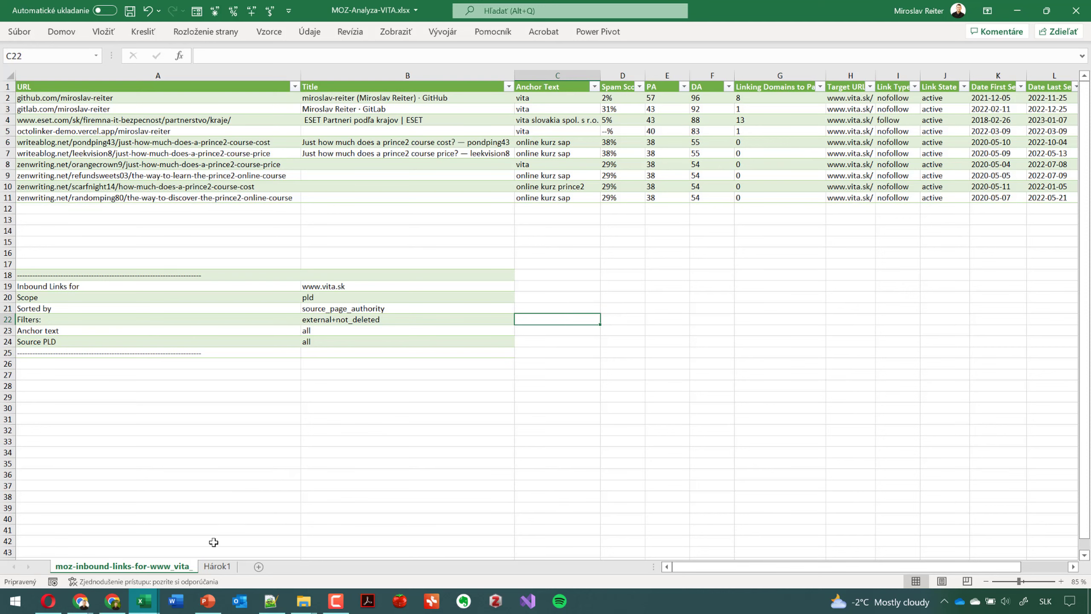
{"action": "left_click", "coordinate": [208, 601]}
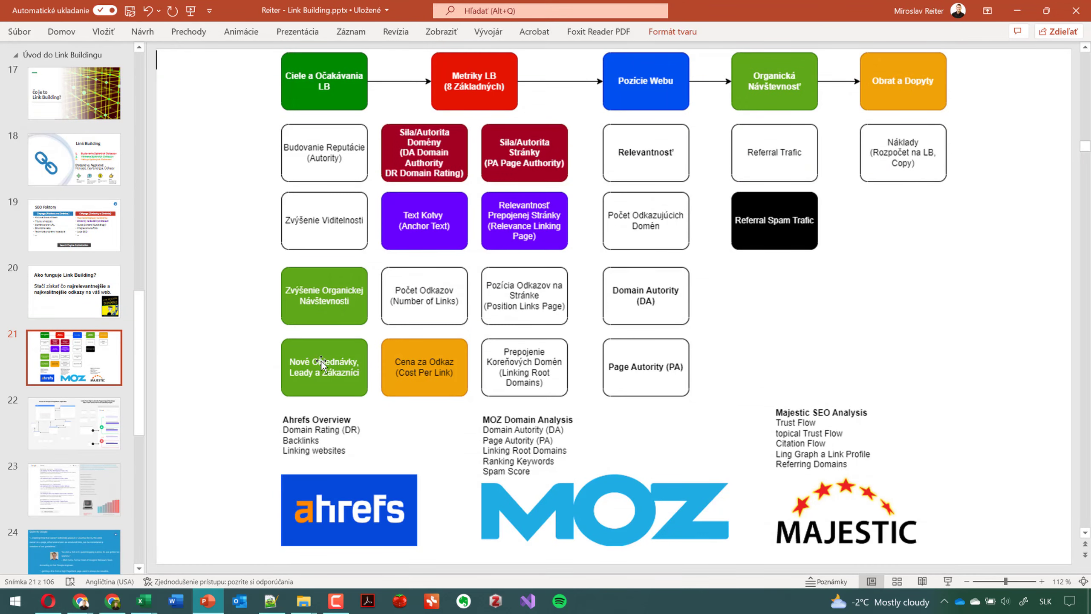